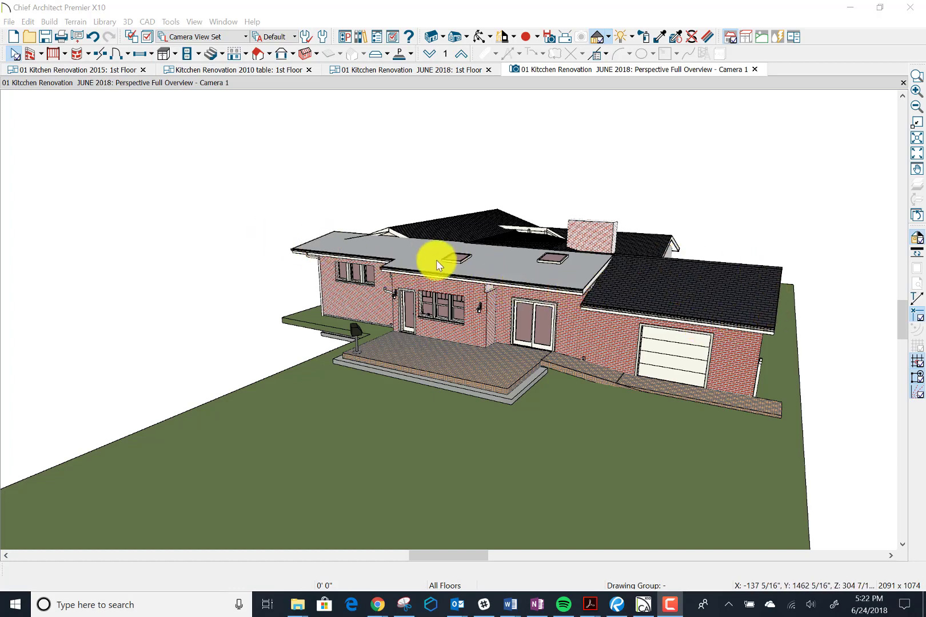
# - Examine the shingled garage roof and the brick gable end wall from above and from the side
pyautogui.click(717, 288)
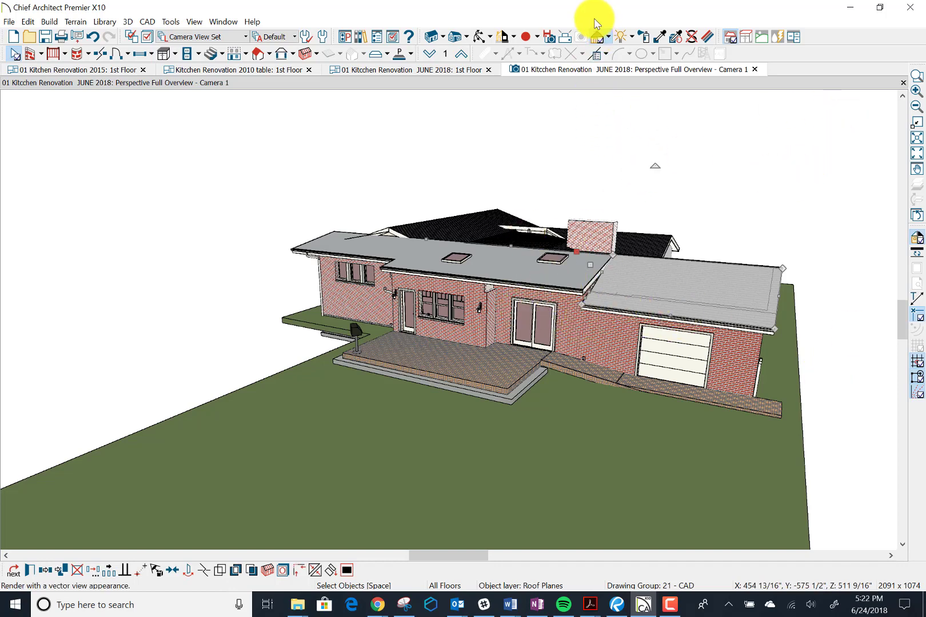
pyautogui.click(477, 38)
pyautogui.moveTo(741, 174); pyautogui.dragTo(650, 192)
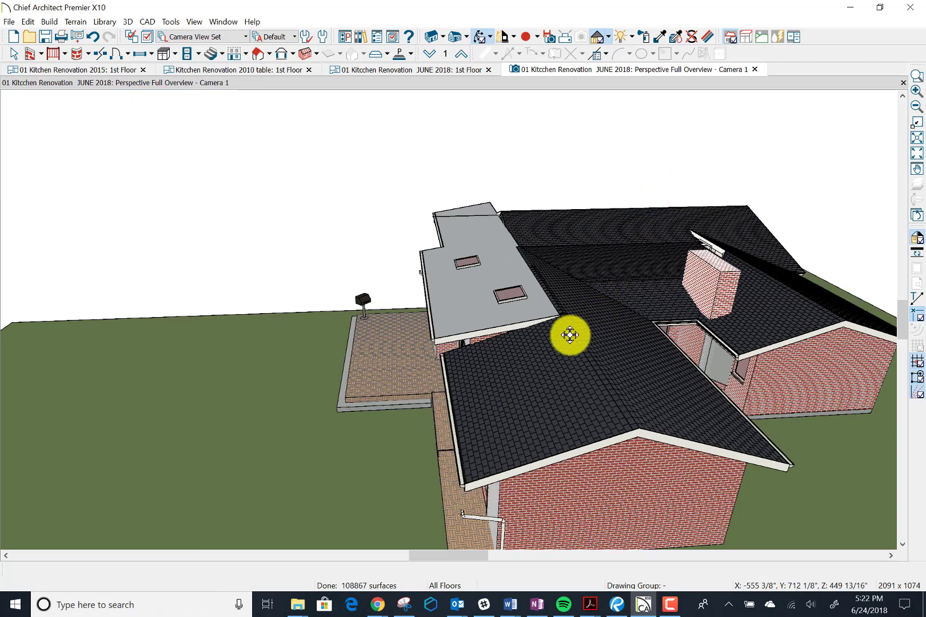
pyautogui.moveTo(573, 425); pyautogui.dragTo(548, 390)
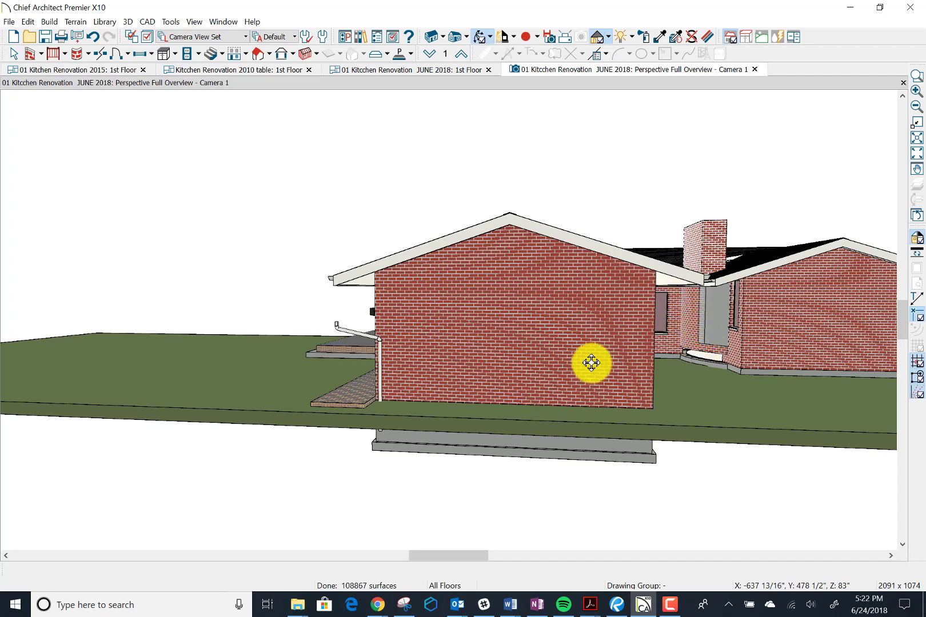
pyautogui.click(513, 324)
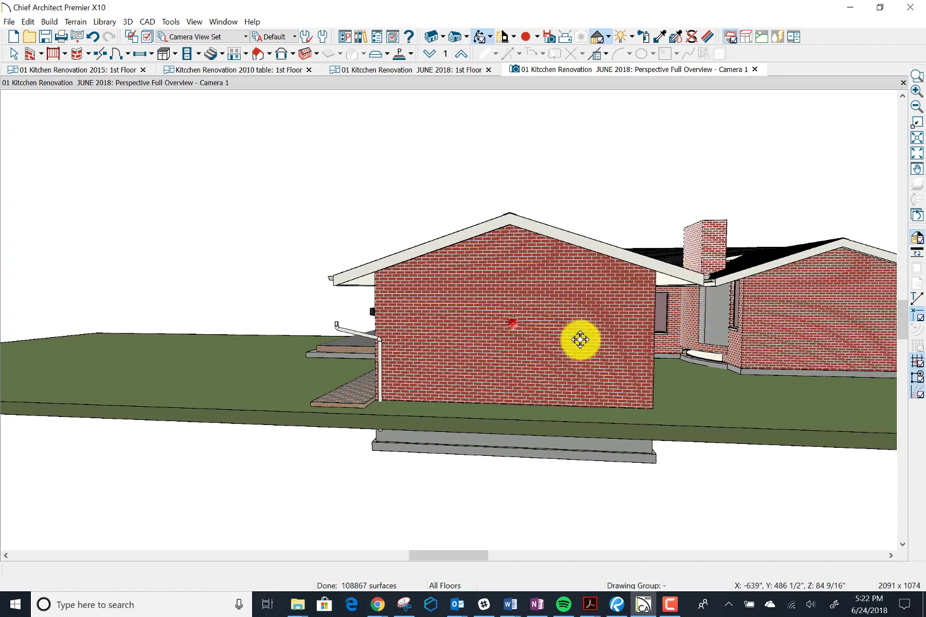
pyautogui.moveTo(580, 339); pyautogui.dragTo(600, 326)
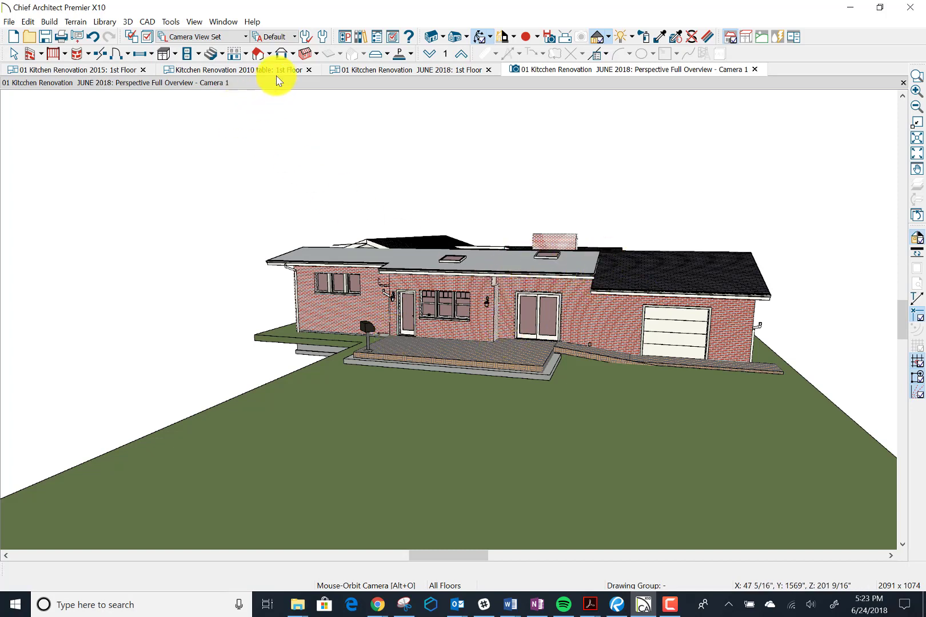
# - Review the height and pitch specification of the garage roof plane in the June 2018 first floor plan
pyautogui.click(381, 69)
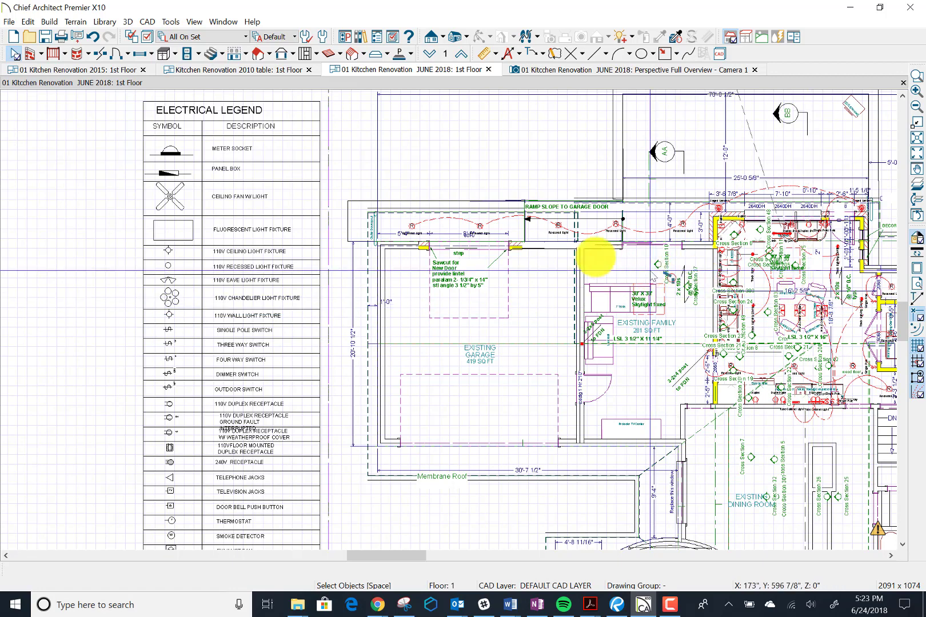
pyautogui.click(576, 291)
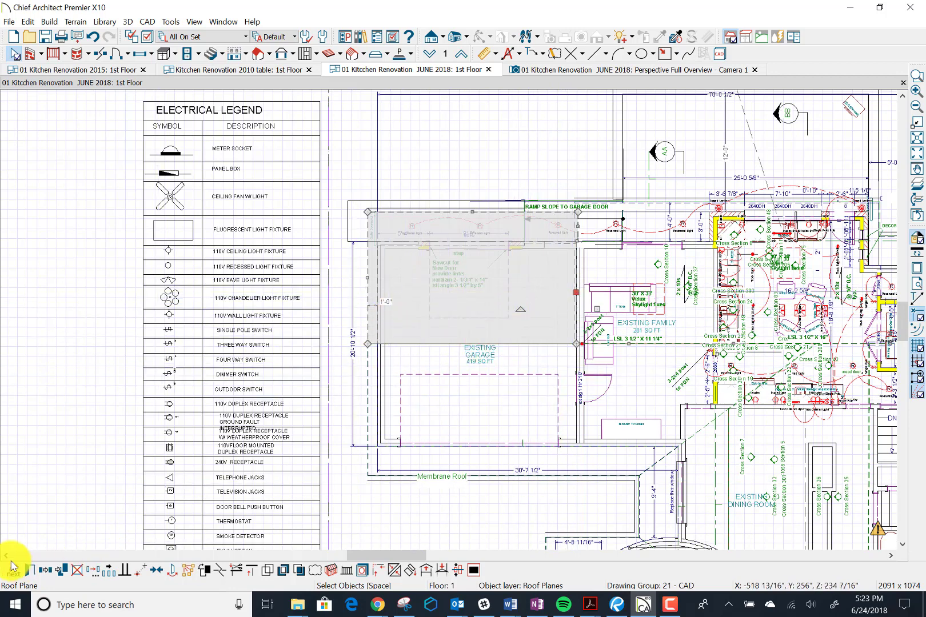
pyautogui.click(29, 572)
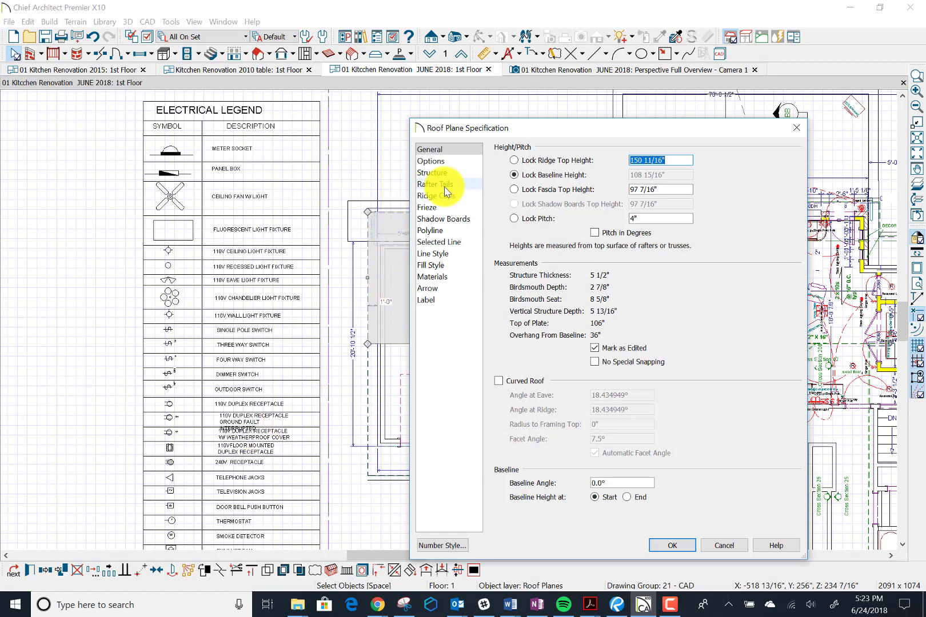
pyautogui.click(690, 547)
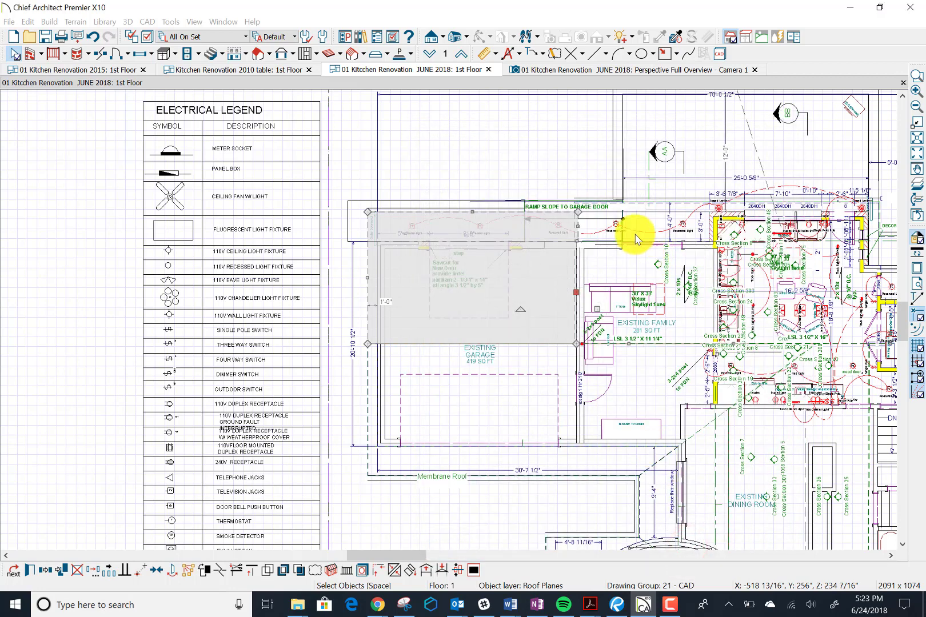
# - Try to select the adjoining low-slope roof plane near the garage and family room wall in the floor plan
pyautogui.click(646, 204)
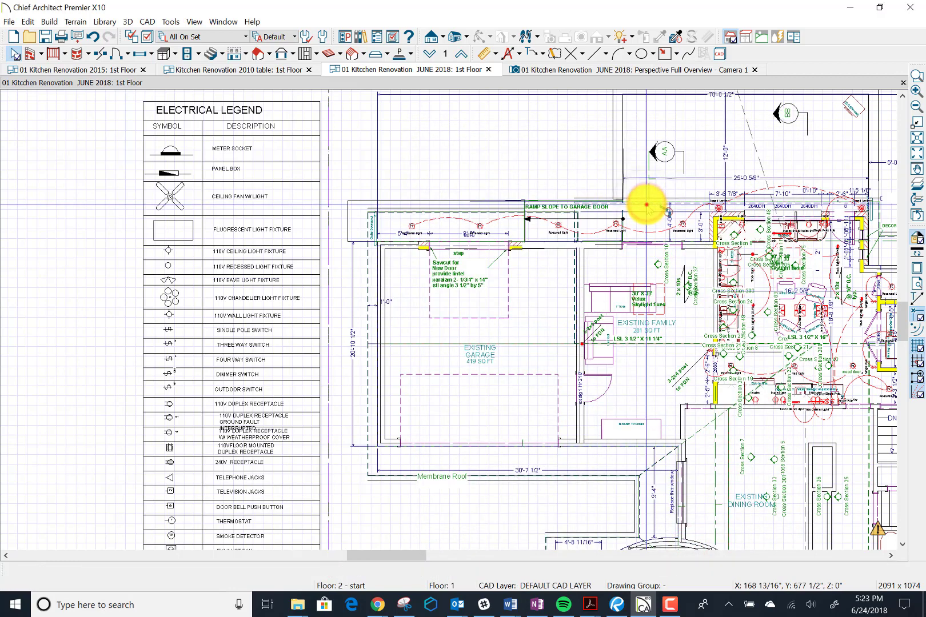
pyautogui.click(646, 205)
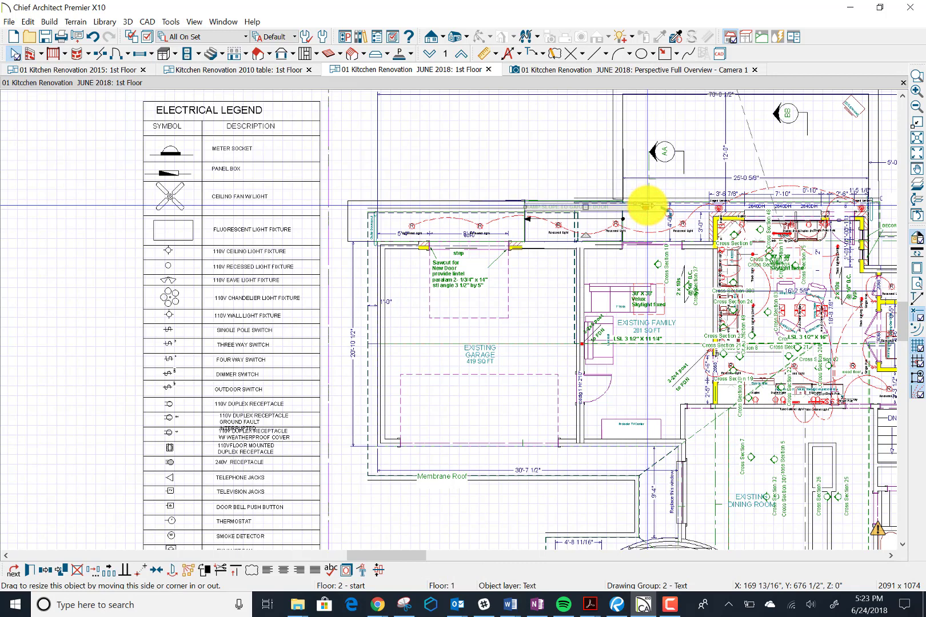
pyautogui.click(647, 206)
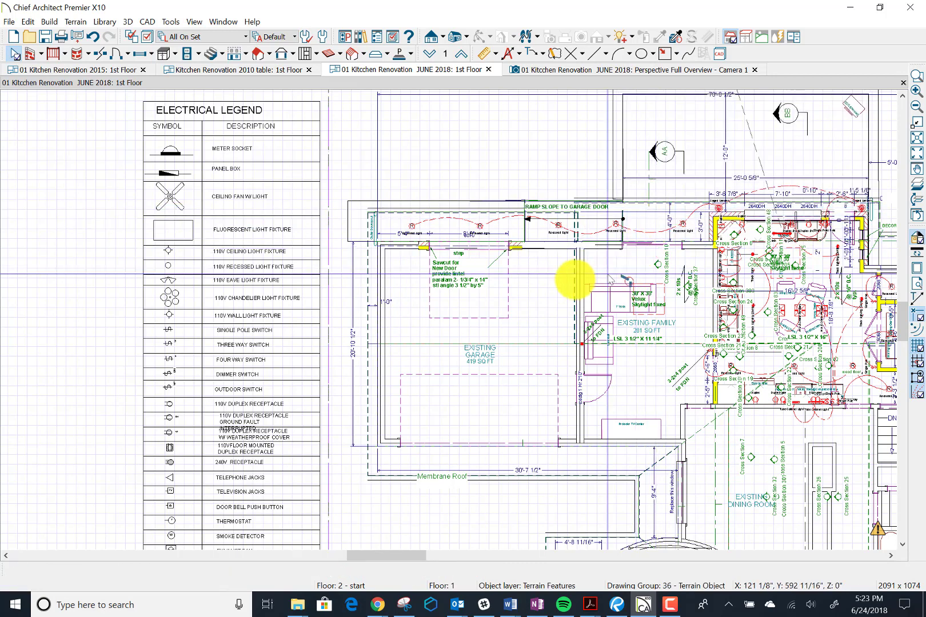
pyautogui.click(575, 279)
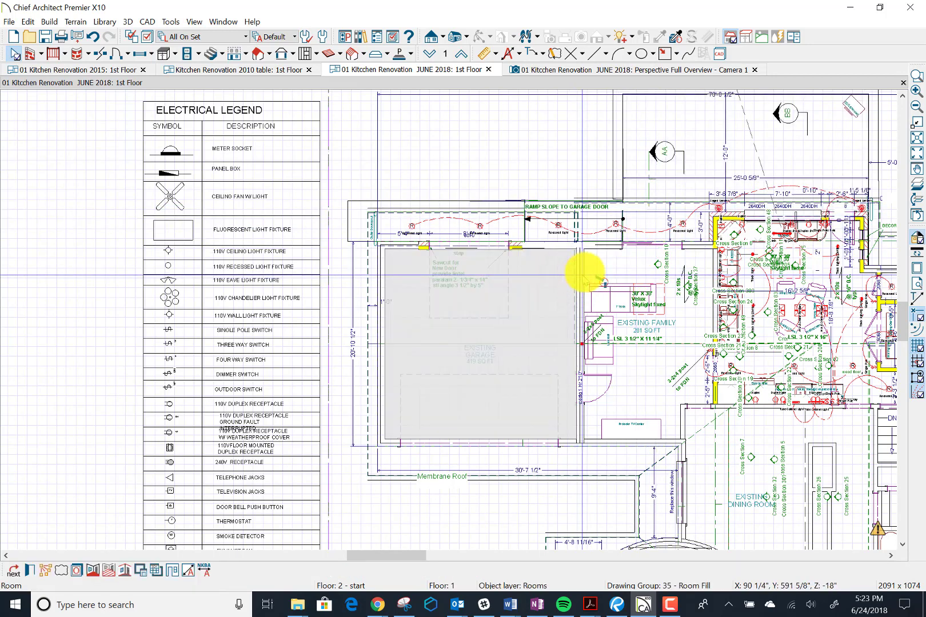
pyautogui.click(576, 269)
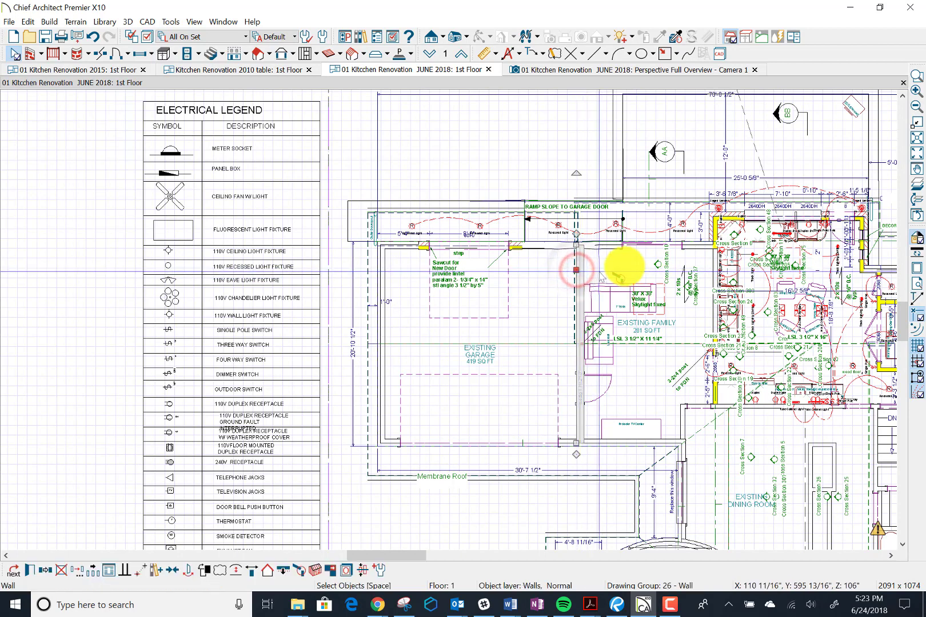
pyautogui.press('Tab')
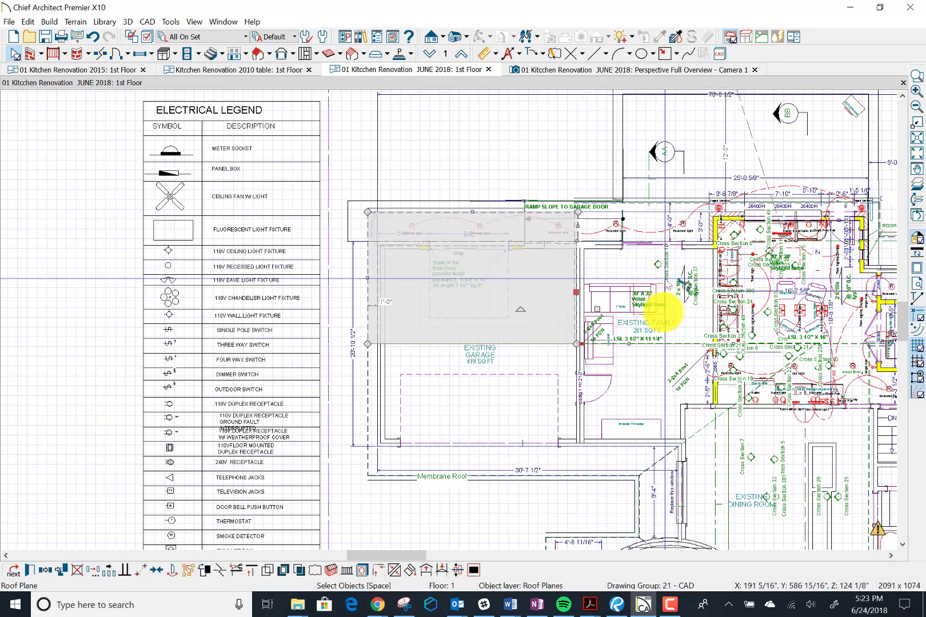
# - Review the height and pitch specification of the gray low-slope roof plane in the perspective overview
pyautogui.click(597, 70)
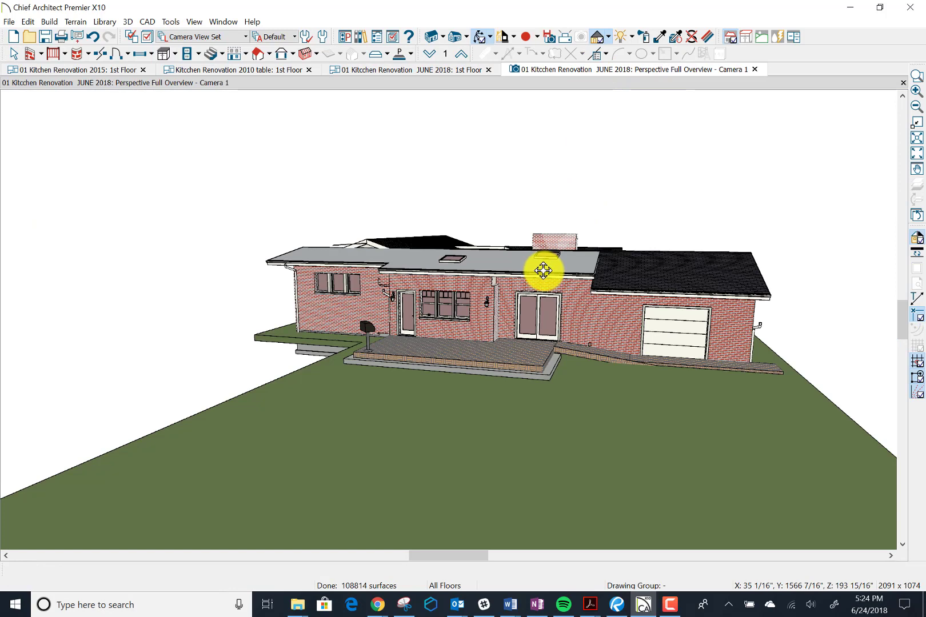
pyautogui.click(14, 53)
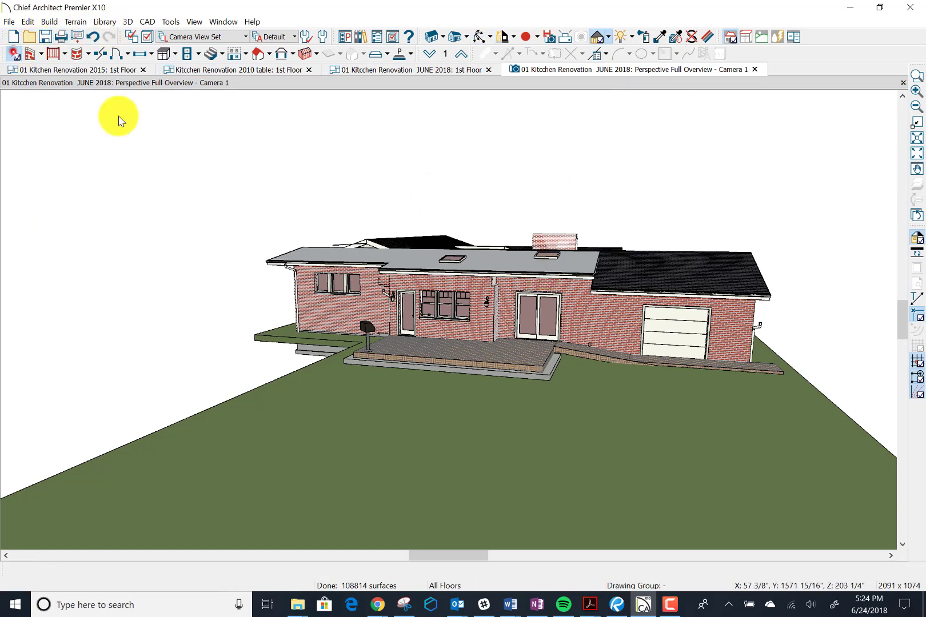
pyautogui.click(447, 268)
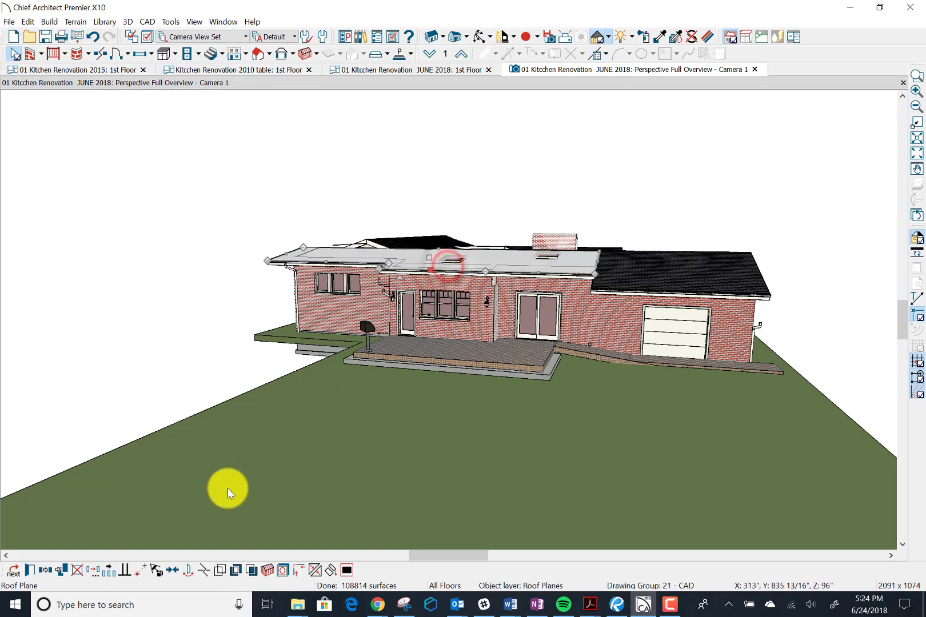
pyautogui.click(33, 569)
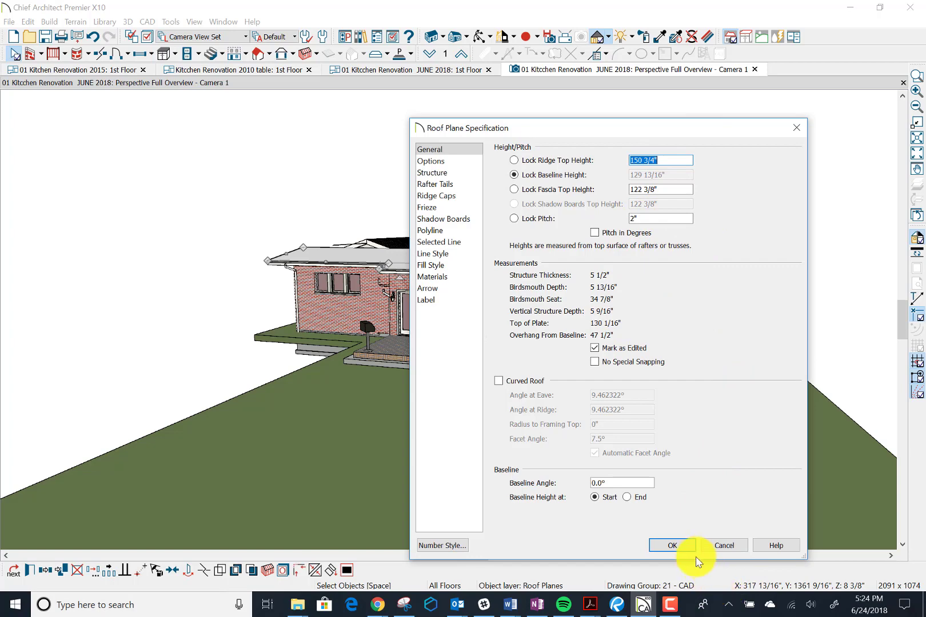
pyautogui.click(680, 545)
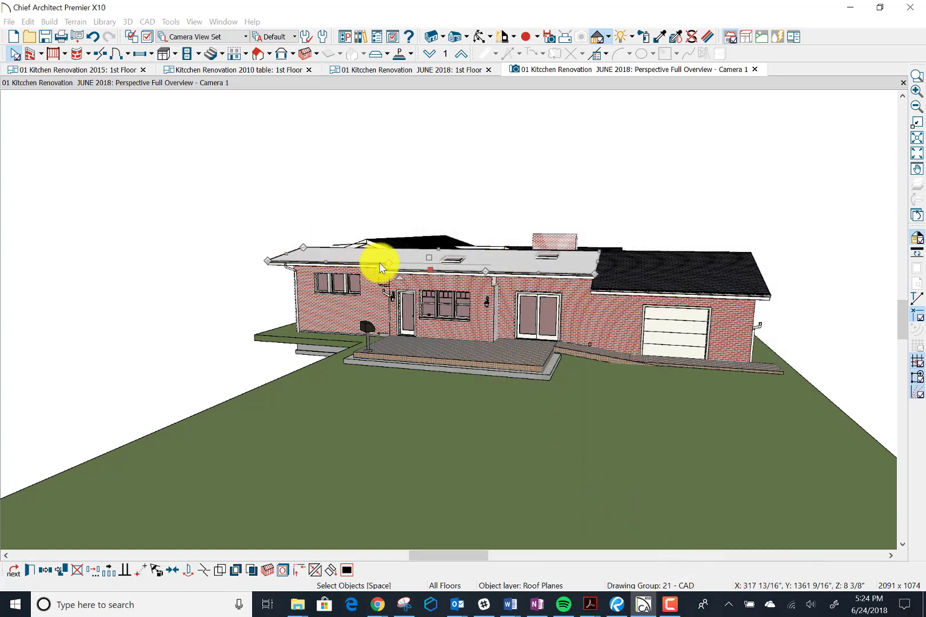
# - Delete the shingled roof plane over the patio side of the garage
pyautogui.click(756, 273)
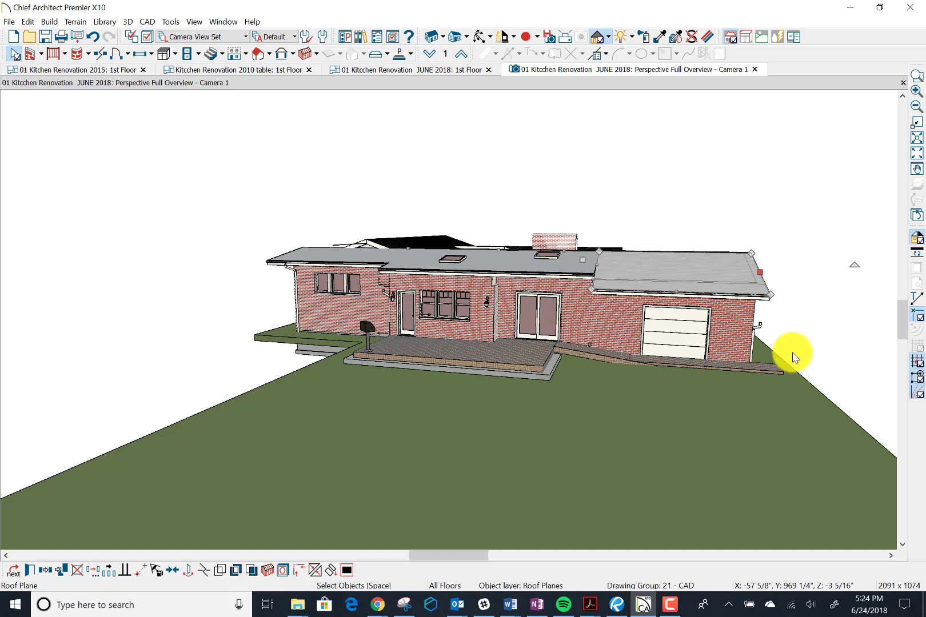
pyautogui.press('Delete')
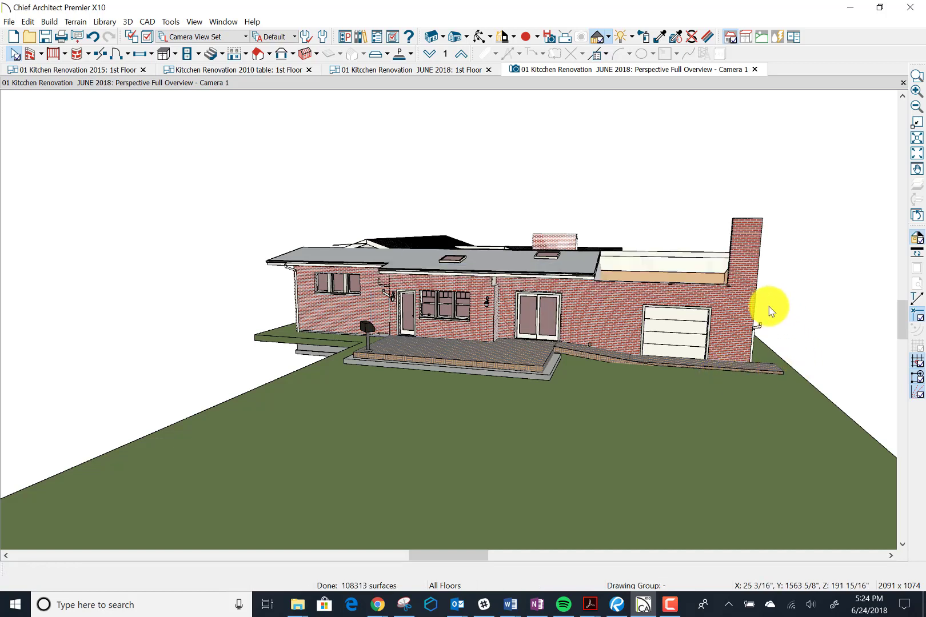
# - Extend the garage-side edge of the gray low-slope roof plane about 20' 11 1/2" across the garage to its gable end
pyautogui.click(593, 267)
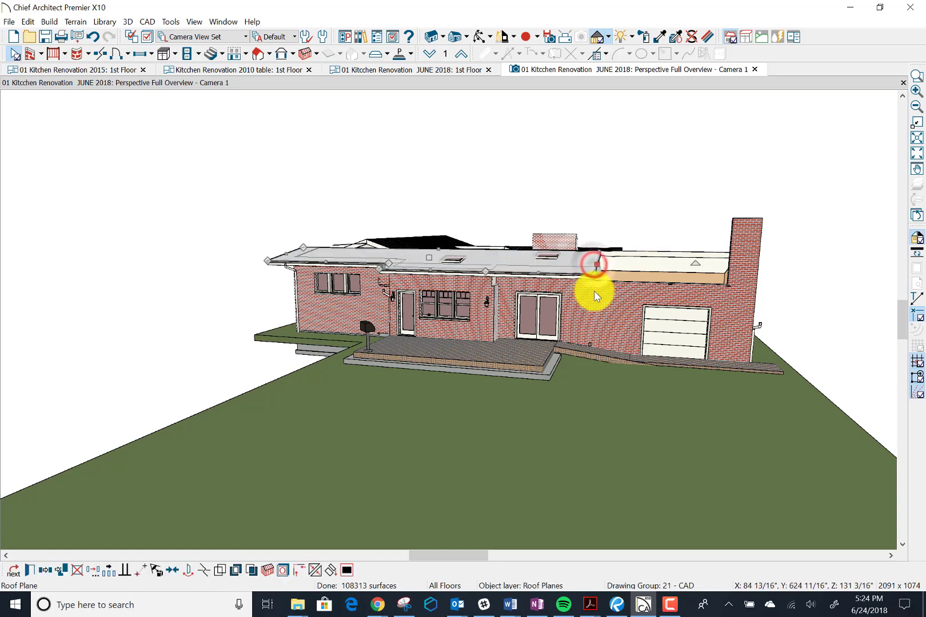
pyautogui.click(479, 36)
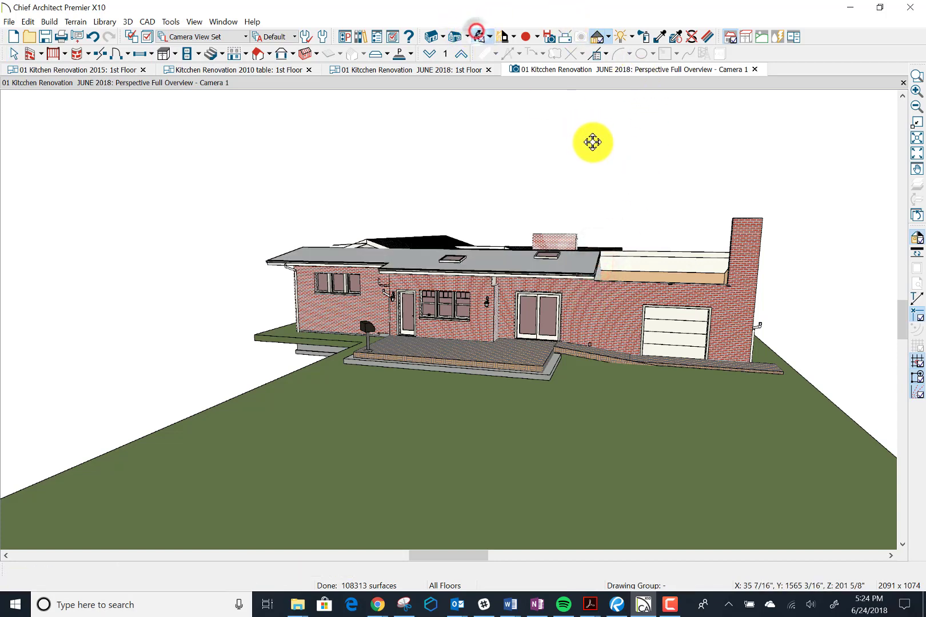
pyautogui.moveTo(595, 145); pyautogui.dragTo(753, 221)
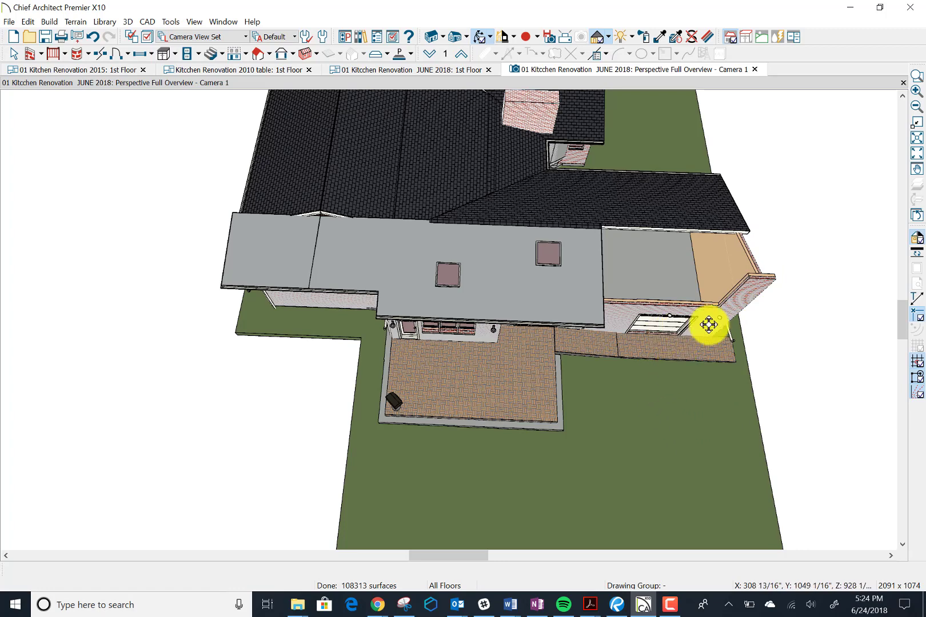
pyautogui.click(14, 54)
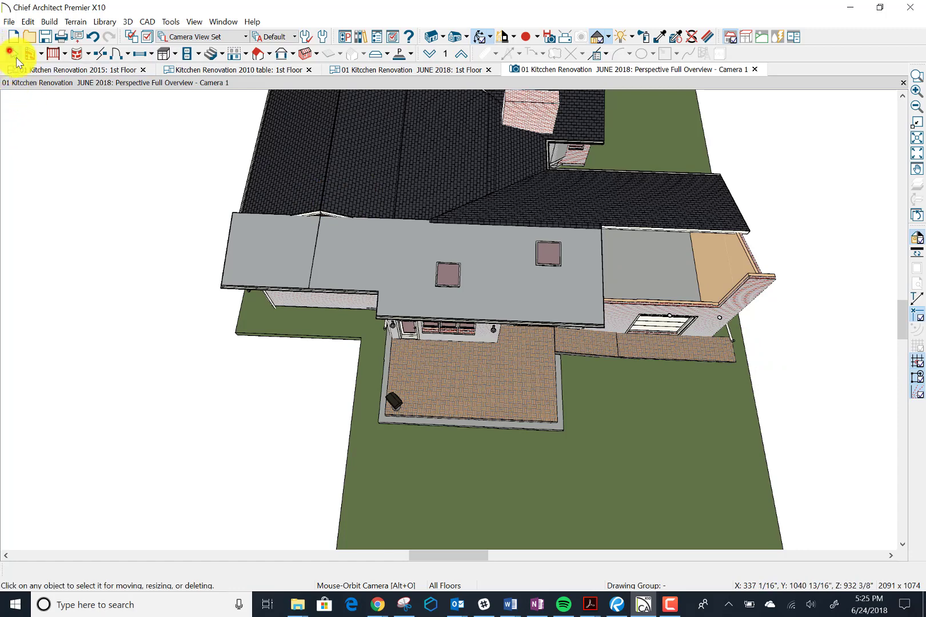
pyautogui.click(603, 270)
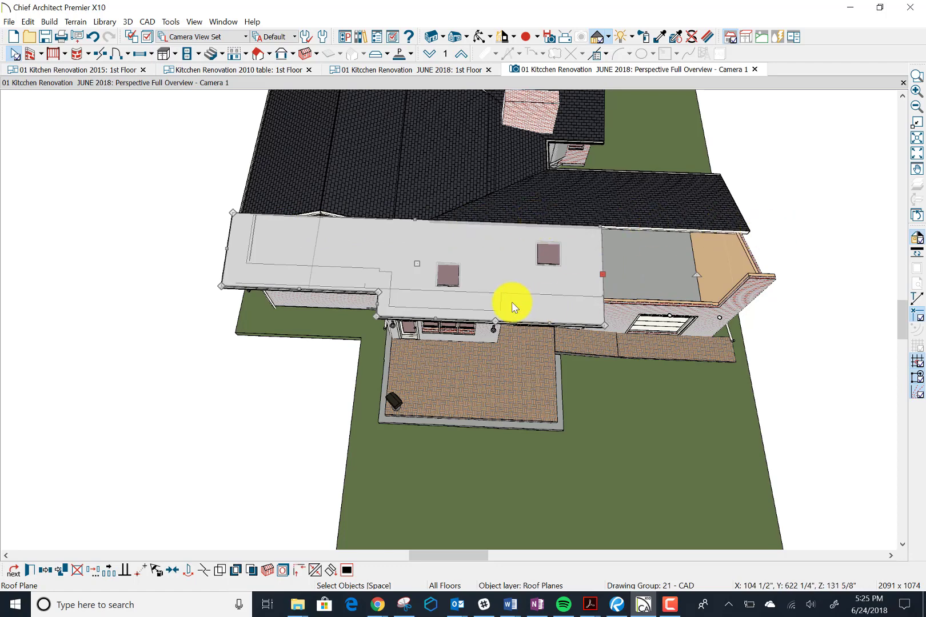
pyautogui.moveTo(604, 275); pyautogui.dragTo(759, 285)
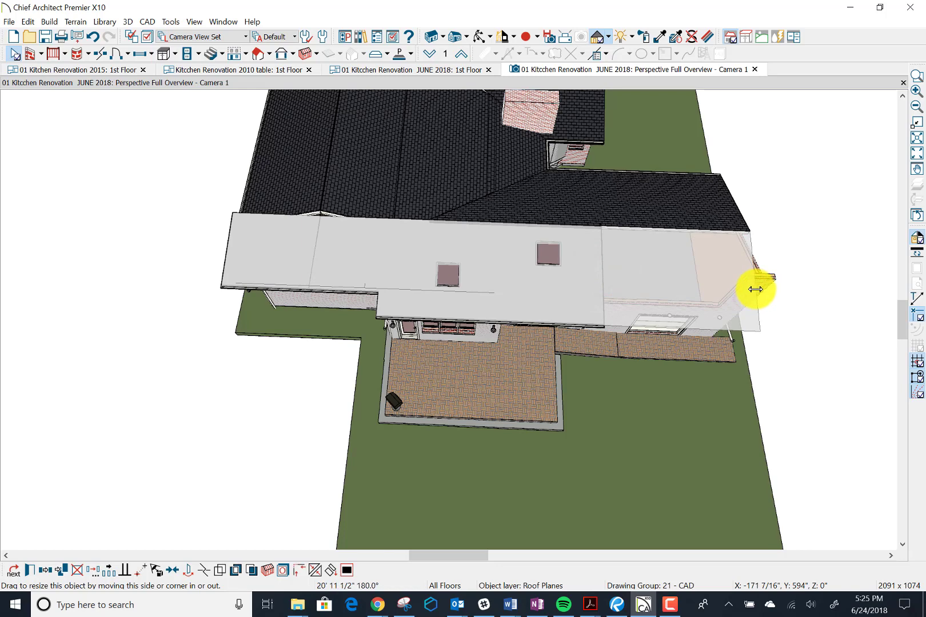
pyautogui.moveTo(482, 604)
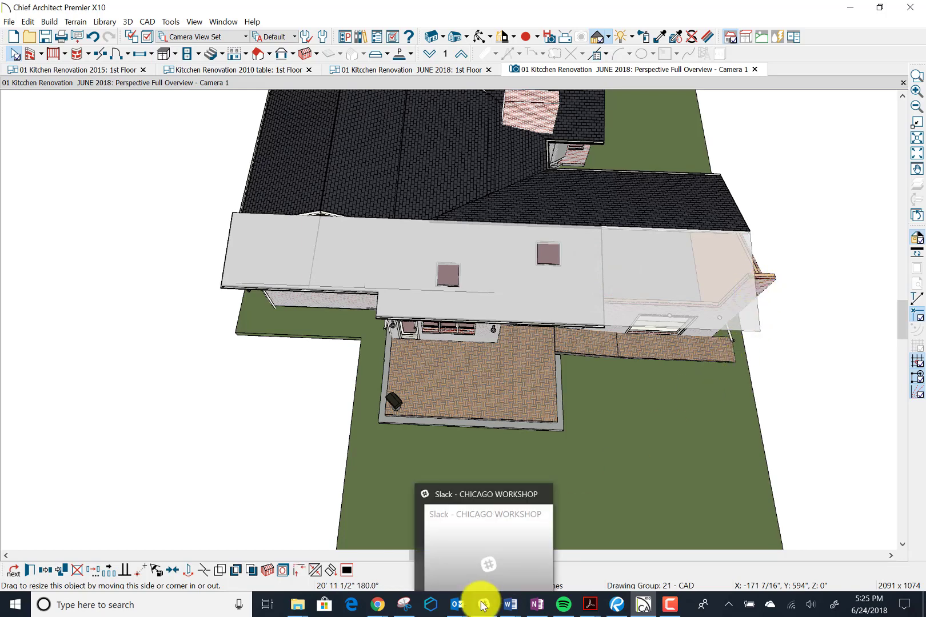
pyautogui.moveTo(486, 577)
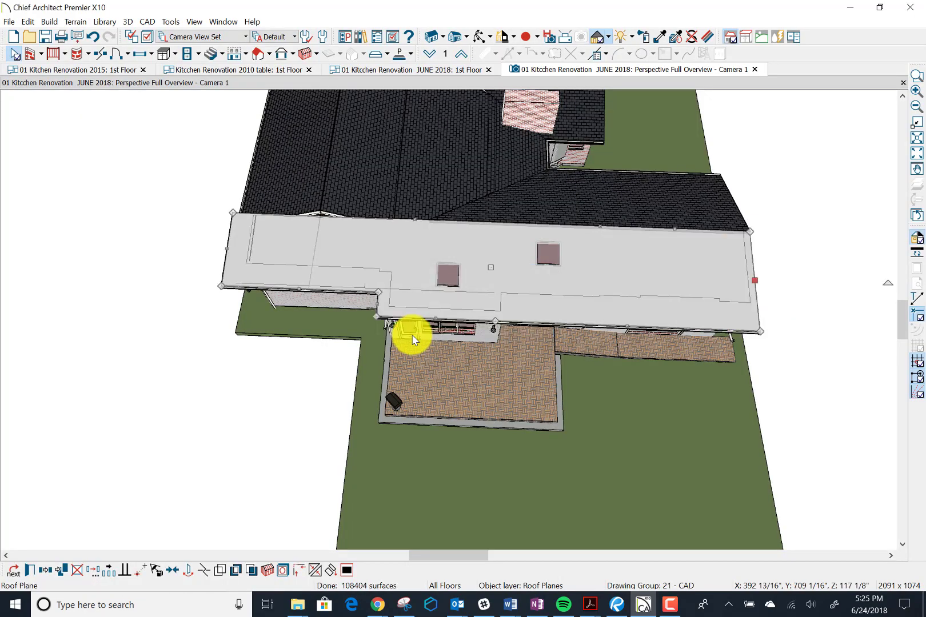
pyautogui.click(794, 252)
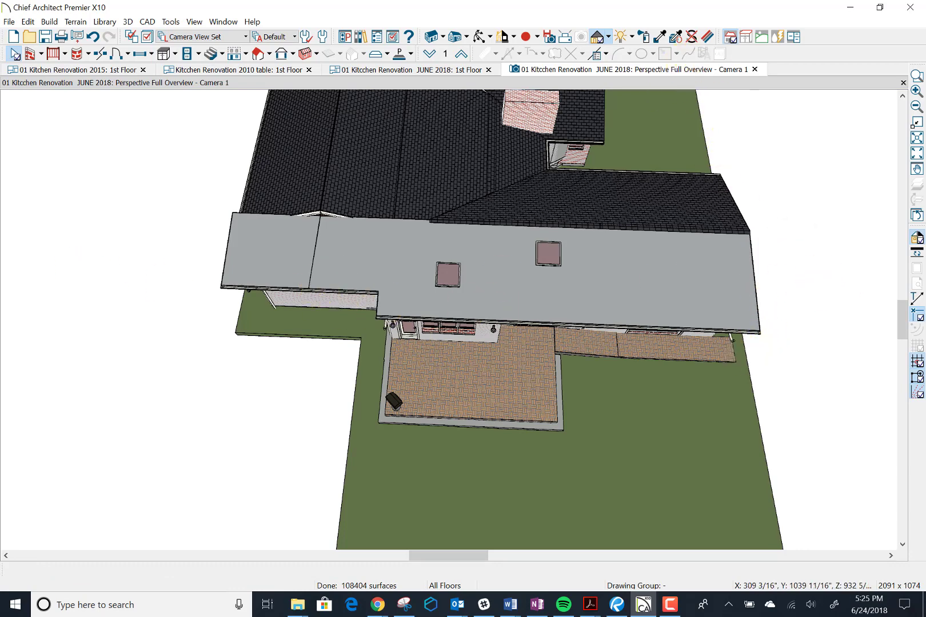
# - Raise the downspout at the garage corner to the extended roof's soffit and widen it about 11 3/16" toward the eave
pyautogui.click(479, 35)
pyautogui.moveTo(597, 231); pyautogui.dragTo(583, 149)
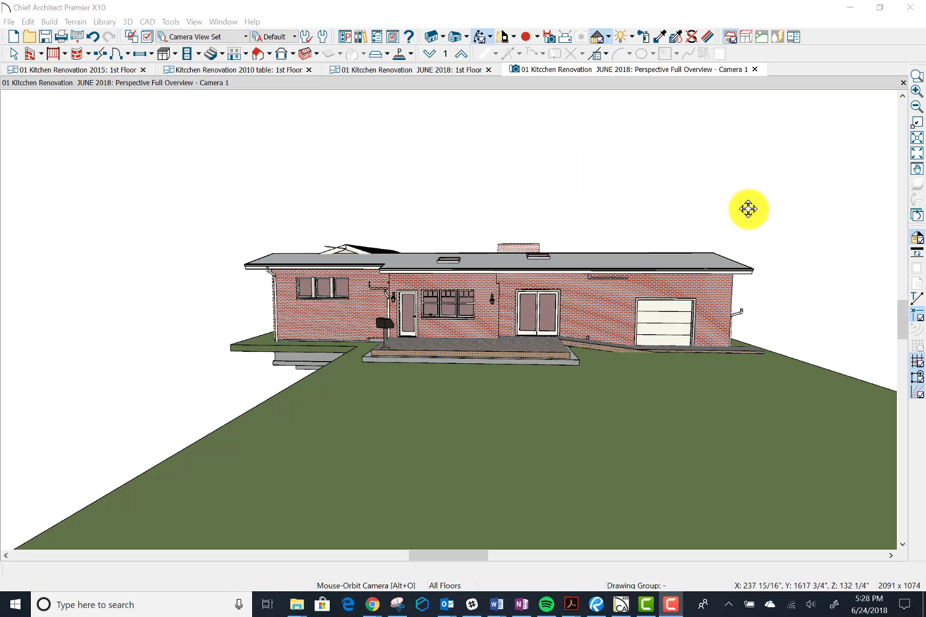
pyautogui.moveTo(792, 200); pyautogui.dragTo(673, 192)
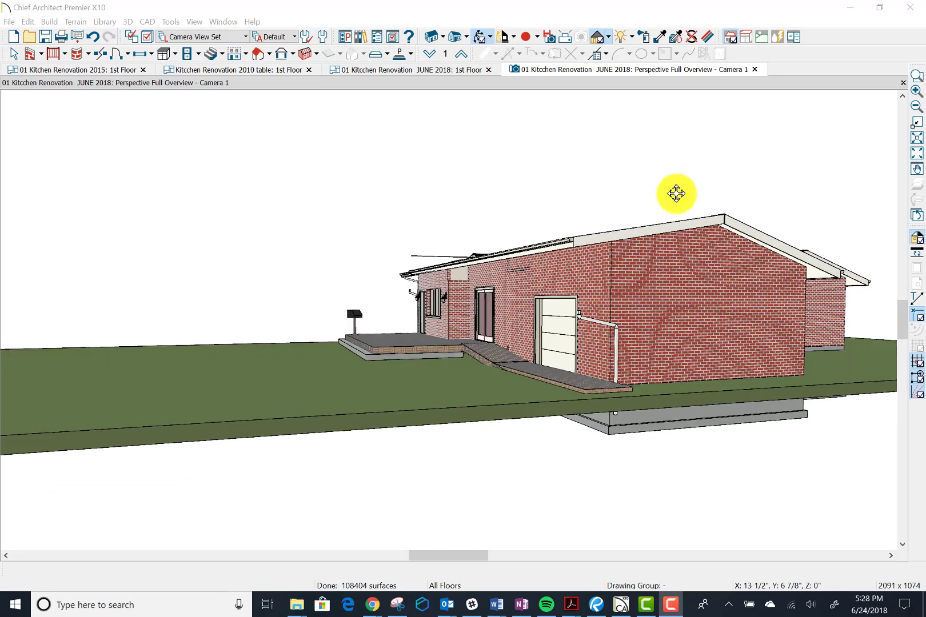
pyautogui.click(11, 52)
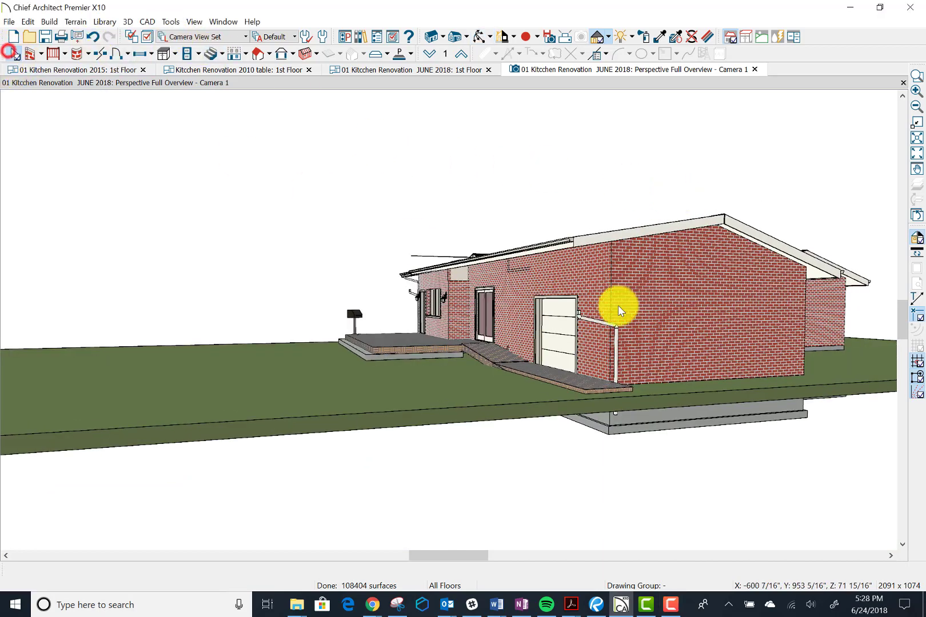
pyautogui.click(593, 324)
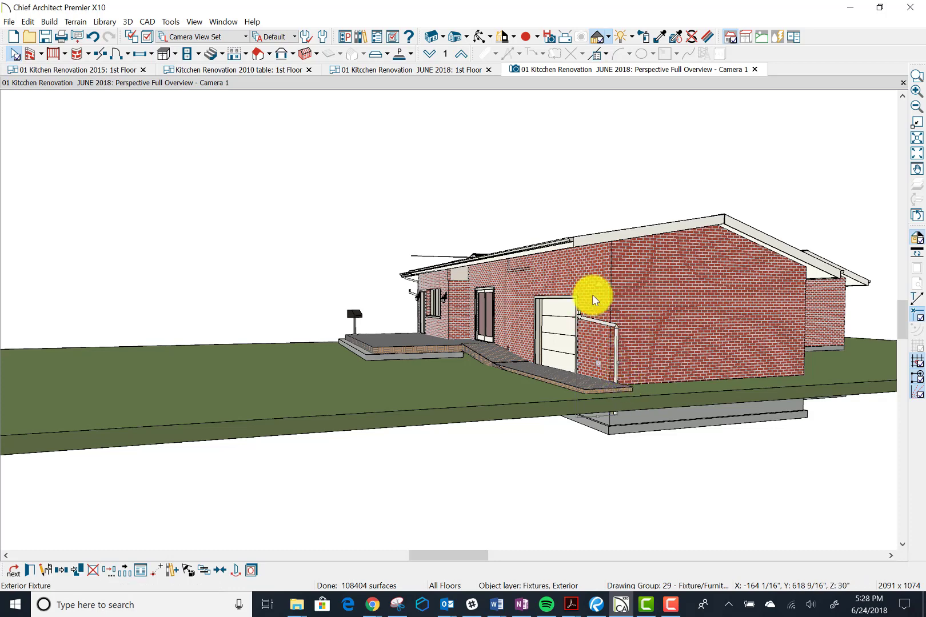
pyautogui.scroll(5, 604, 321)
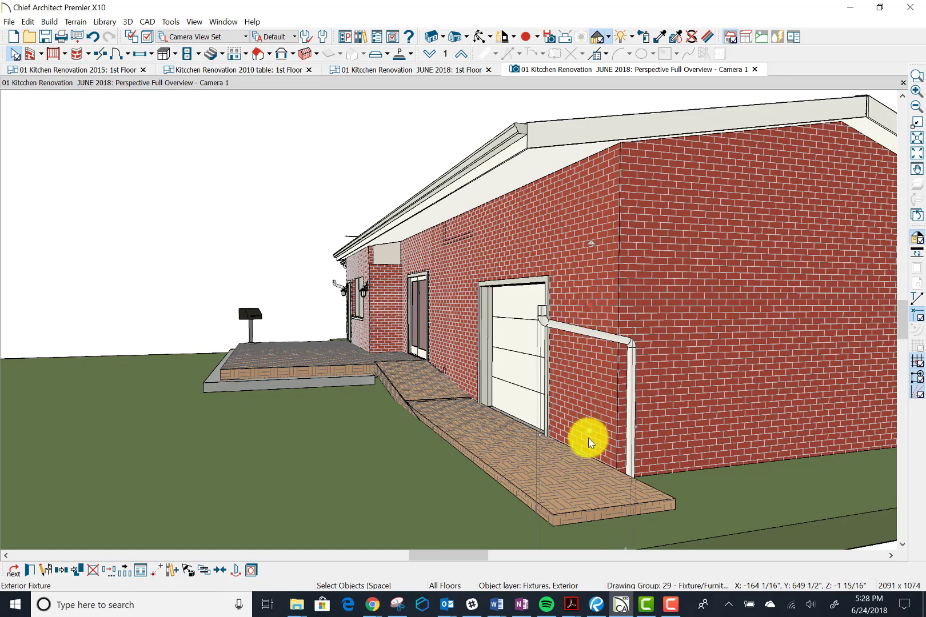
pyautogui.moveTo(587, 432); pyautogui.dragTo(600, 279)
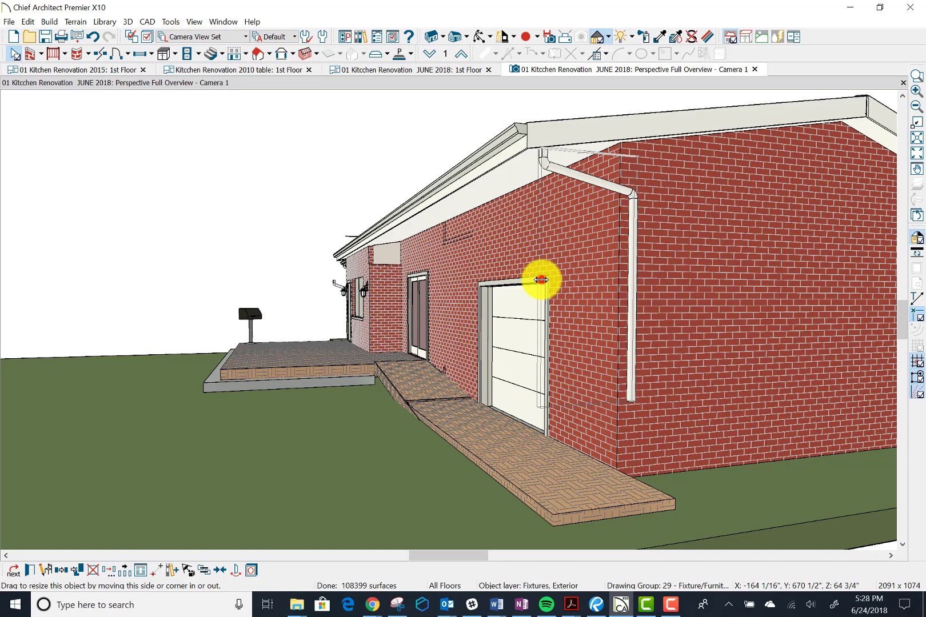
pyautogui.moveTo(541, 280); pyautogui.dragTo(514, 281)
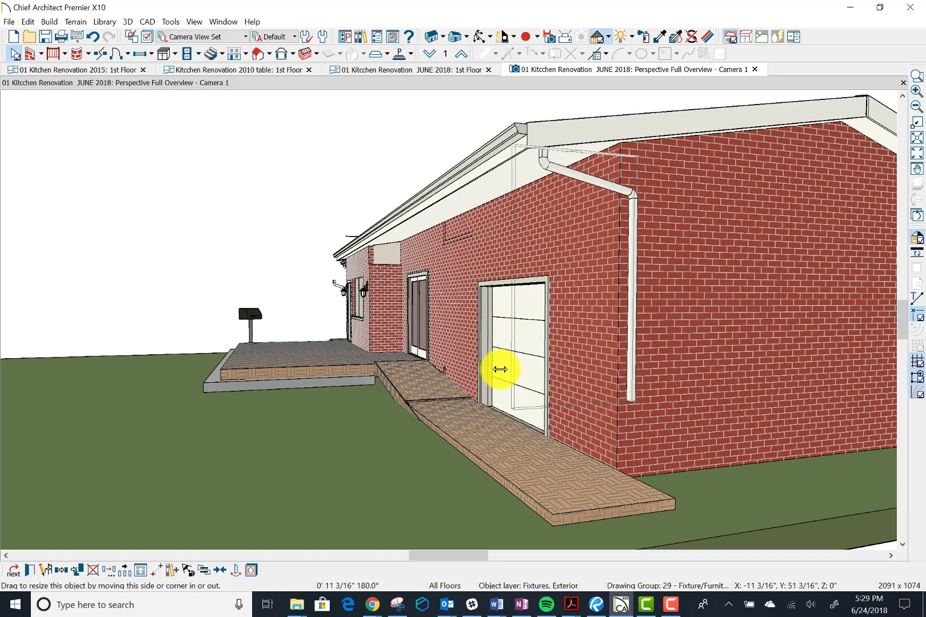
pyautogui.moveTo(500, 369); pyautogui.dragTo(500, 369)
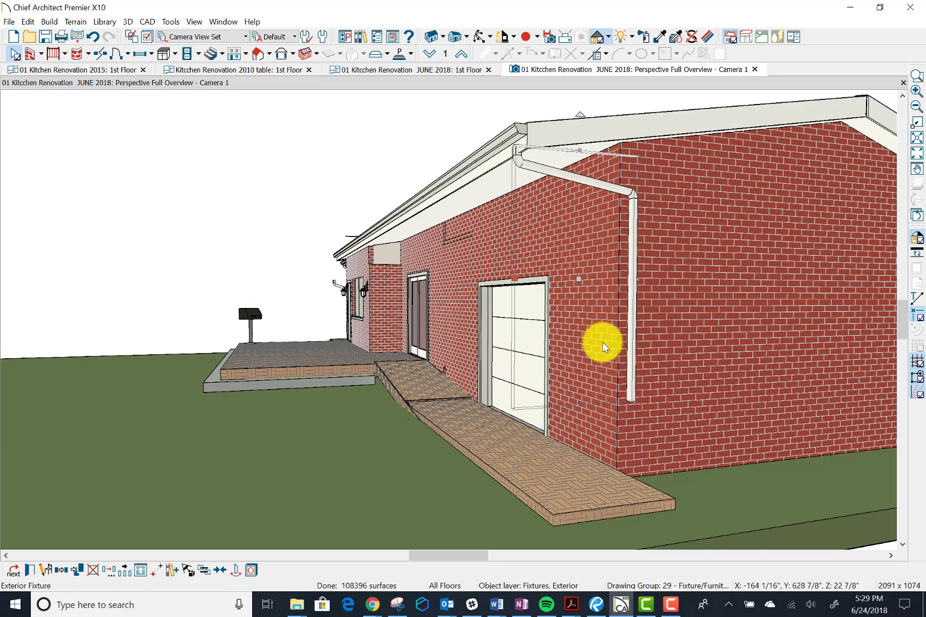
# - Lengthen the garage-corner downspout downward about 2' 9 9/16" so its lower end reaches the ground
pyautogui.click(581, 402)
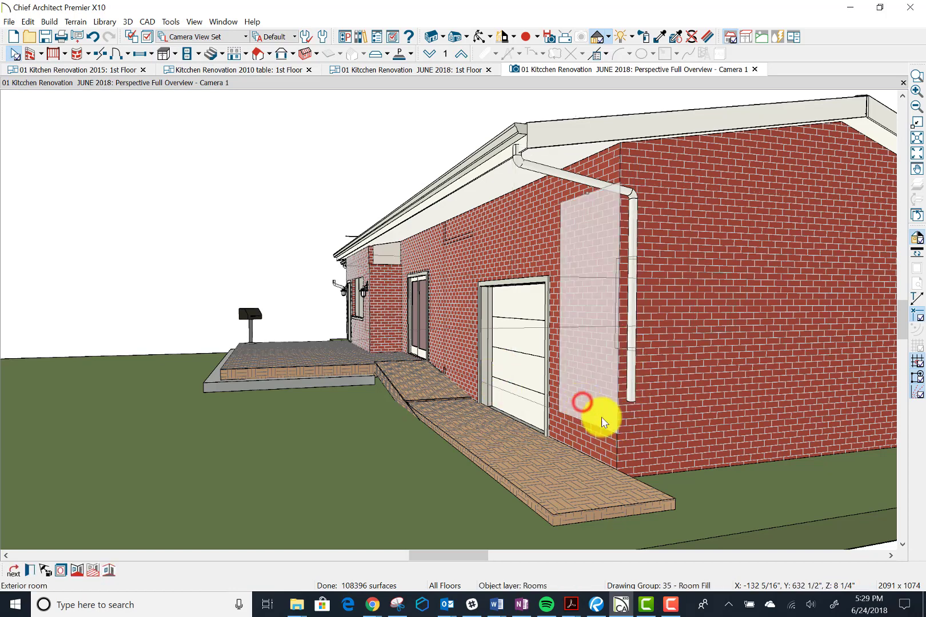
pyautogui.click(633, 369)
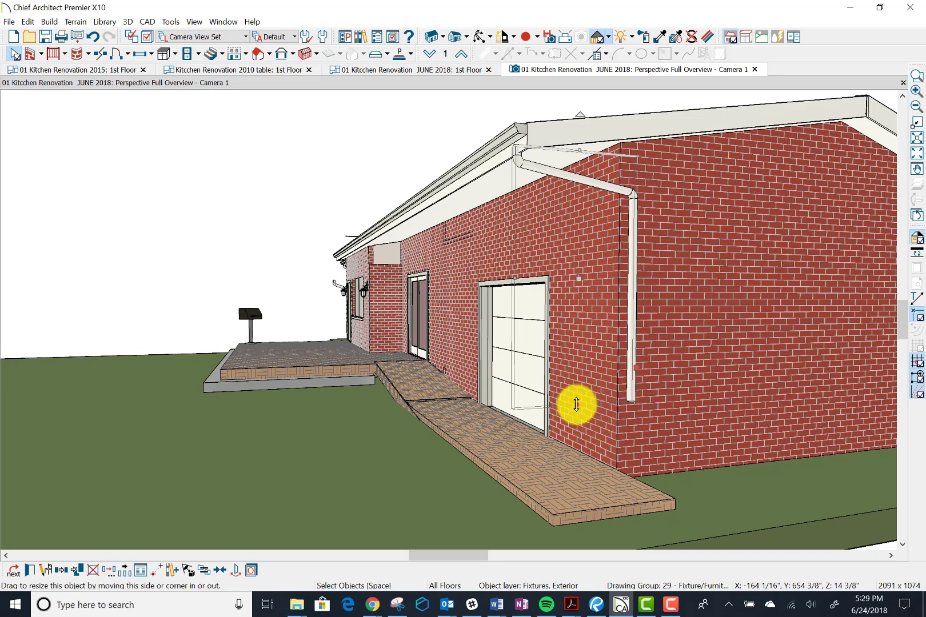
pyautogui.moveTo(576, 404); pyautogui.dragTo(578, 483)
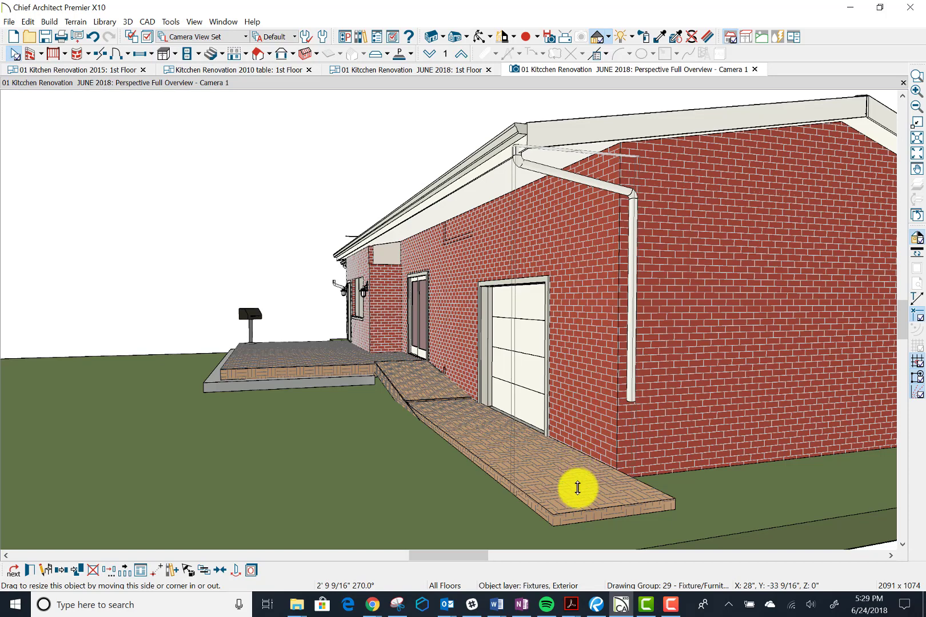
pyautogui.moveTo(577, 487); pyautogui.dragTo(578, 487)
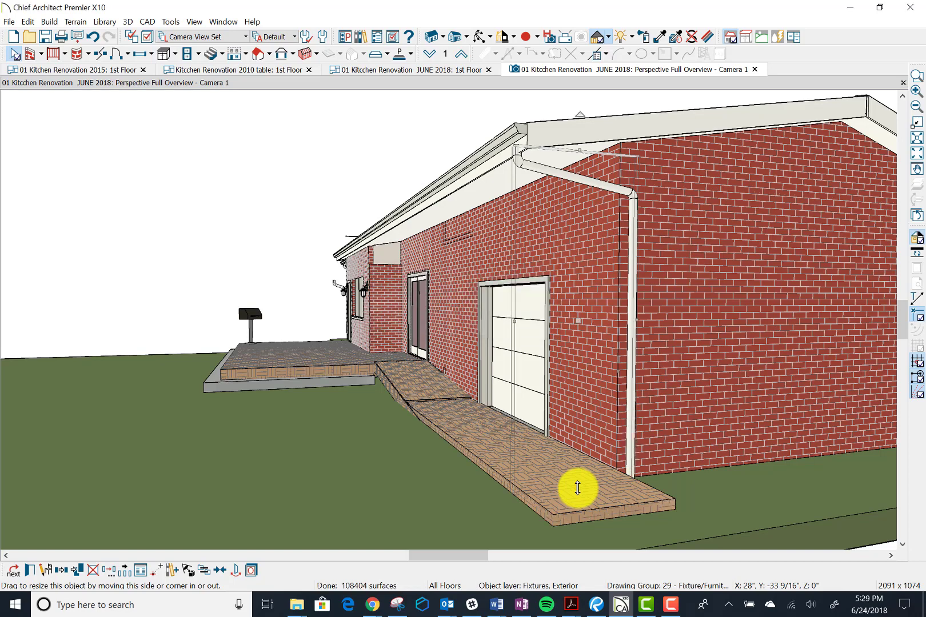
pyautogui.click(428, 140)
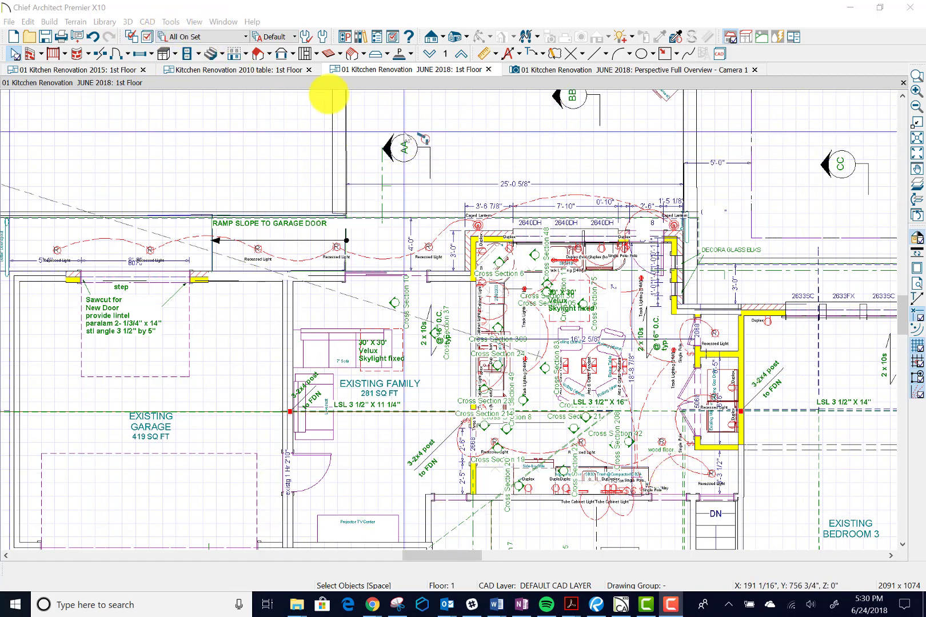
# - Set the active layer set of the June 2018 first-floor plan to Plan View Set
pyautogui.click(245, 36)
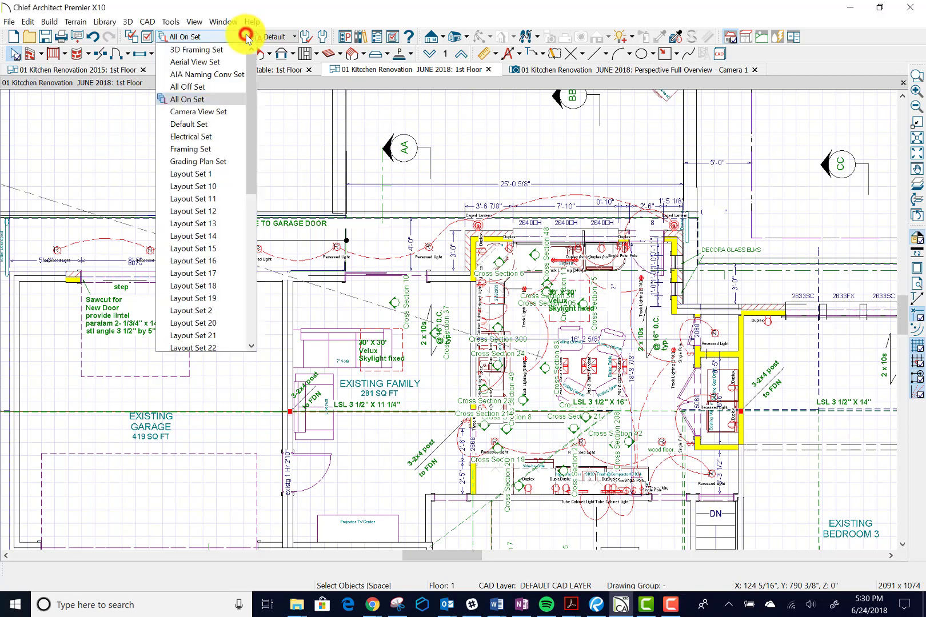
pyautogui.click(221, 130)
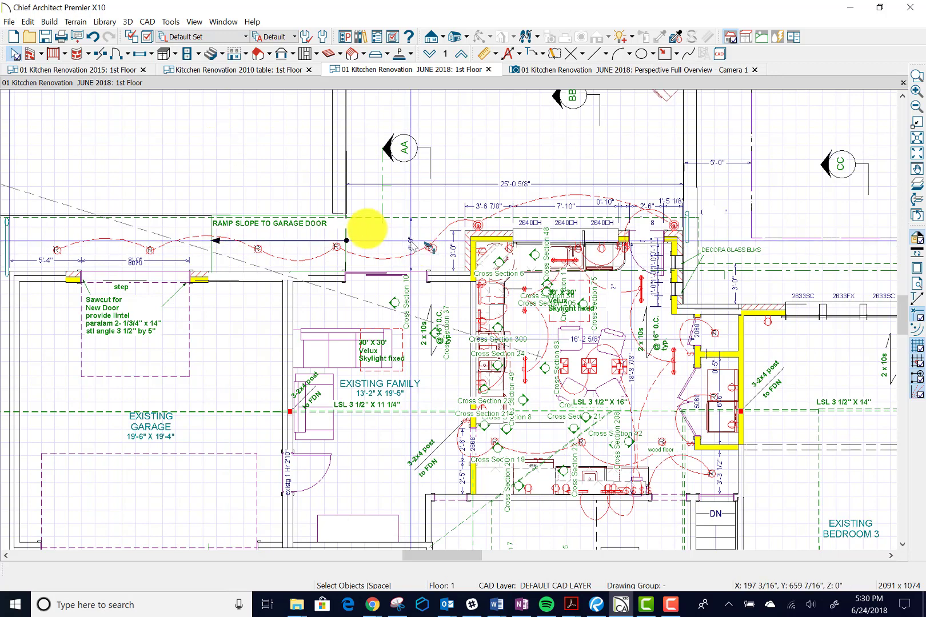
pyautogui.click(245, 37)
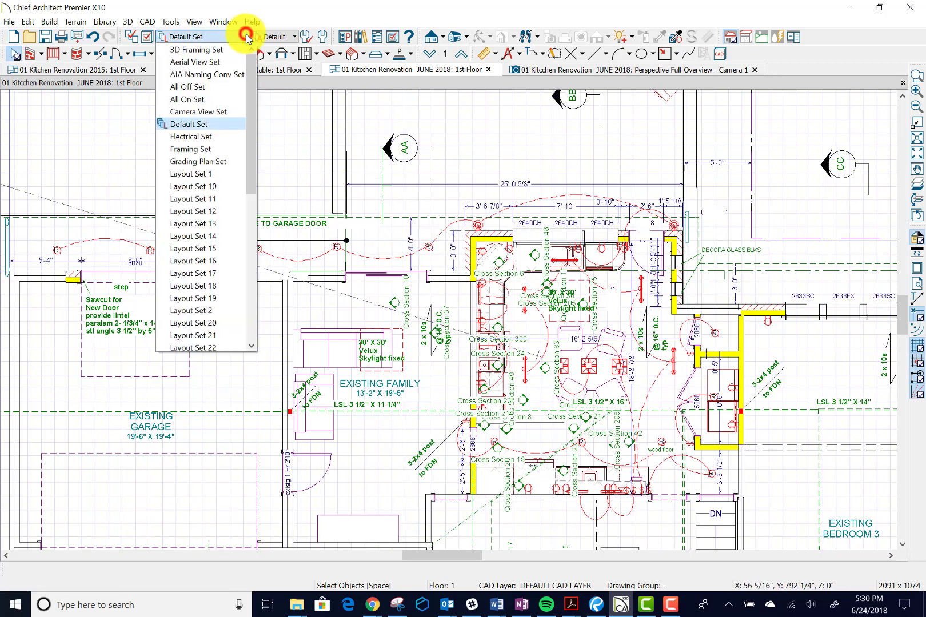
pyautogui.click(252, 100)
pyautogui.moveTo(251, 97); pyautogui.dragTo(275, 280)
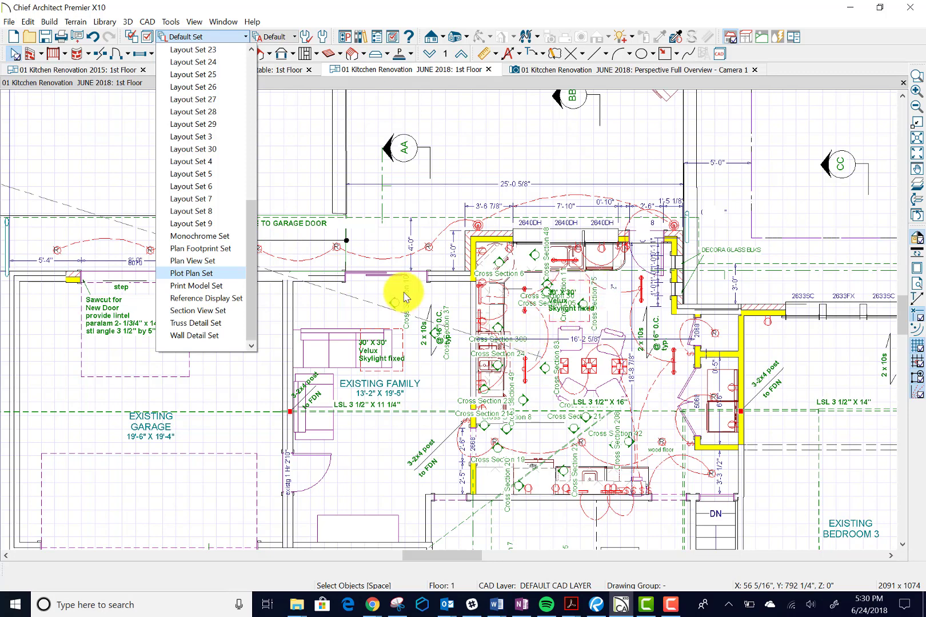
pyautogui.click(199, 262)
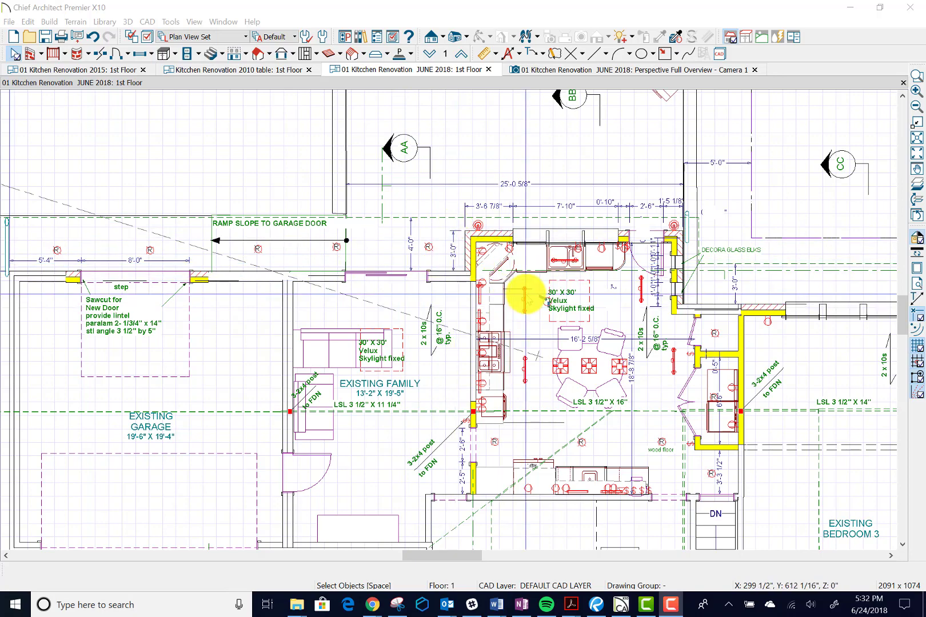
# - Select the low-slope roof plane over the garage and family room and set its eave distance from the exterior wall to 6'-0"
pyautogui.scroll(-2, 528, 300)
pyautogui.scroll(-1, 524, 300)
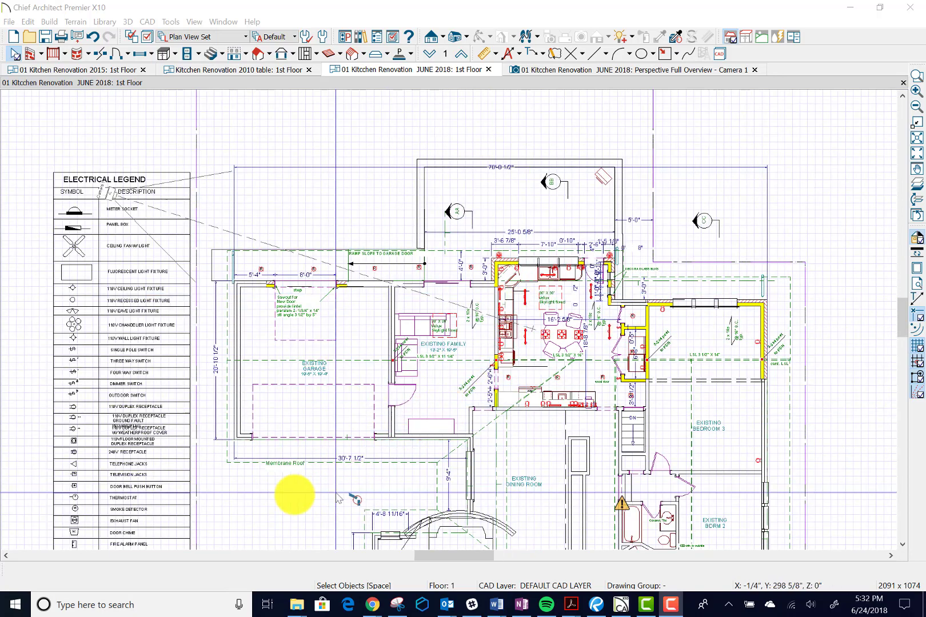
pyautogui.scroll(2, 295, 496)
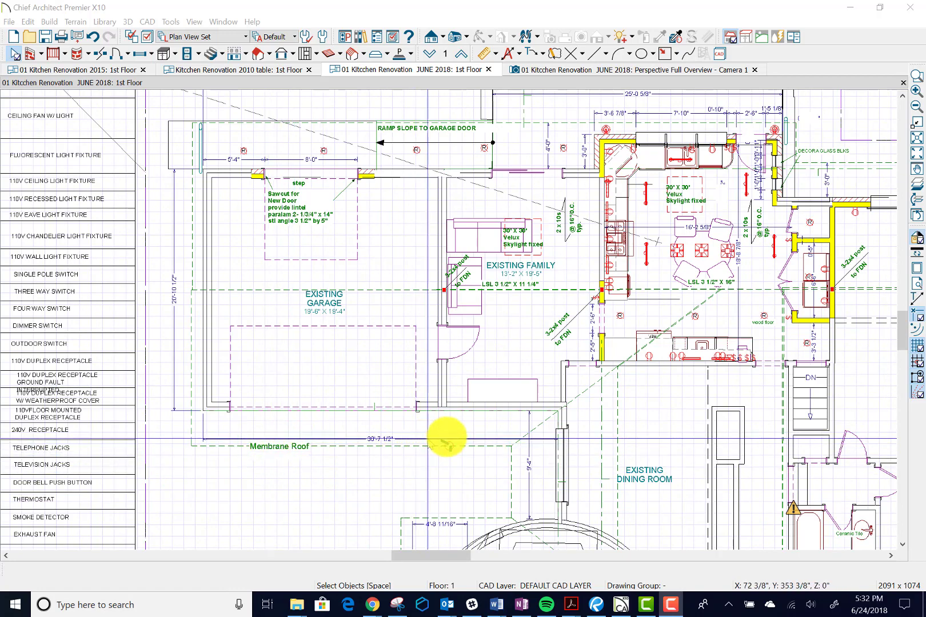
pyautogui.scroll(-2, 521, 393)
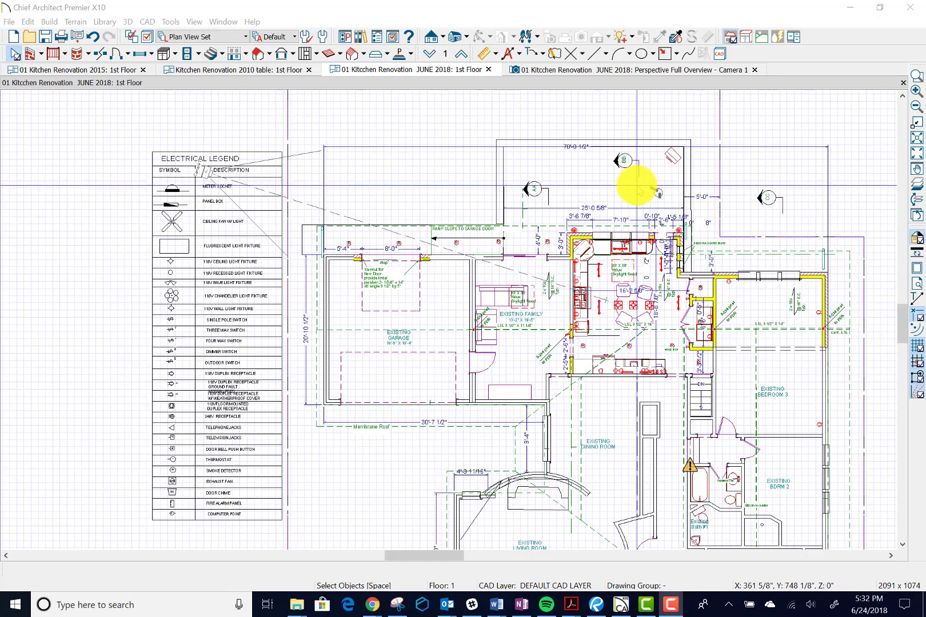
pyautogui.scroll(1, 634, 194)
pyautogui.scroll(1, 631, 258)
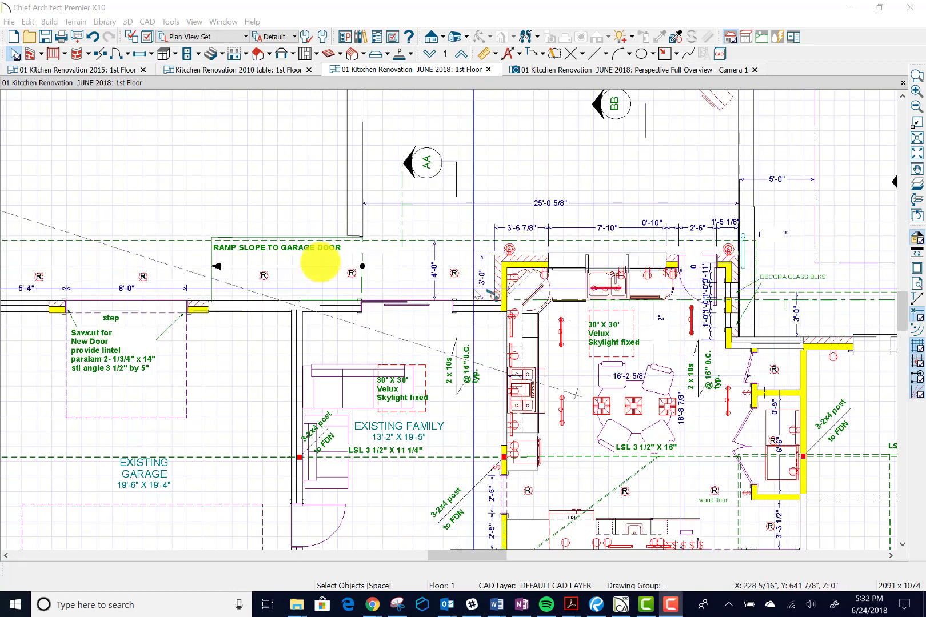
pyautogui.click(16, 54)
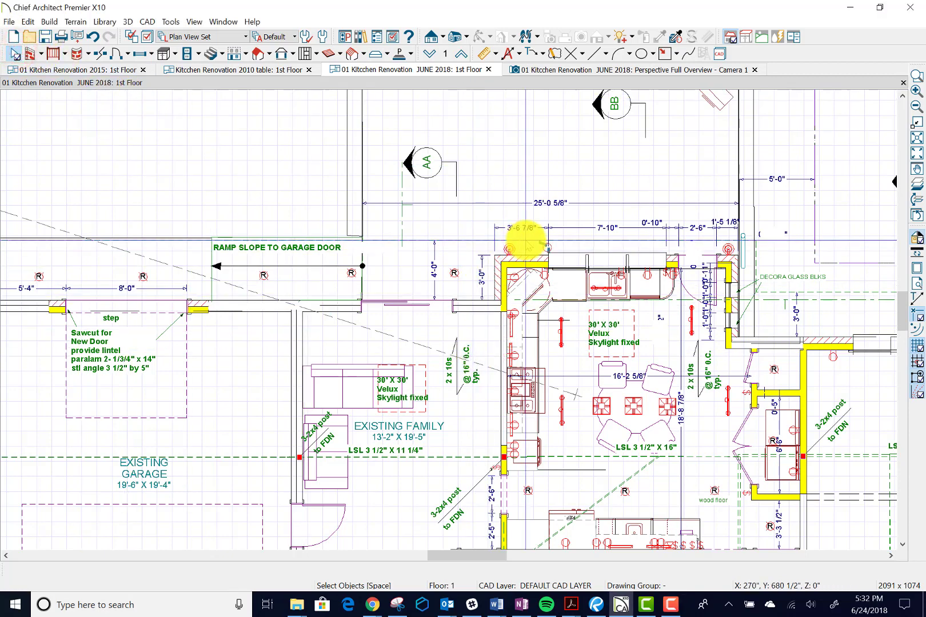
pyautogui.click(450, 241)
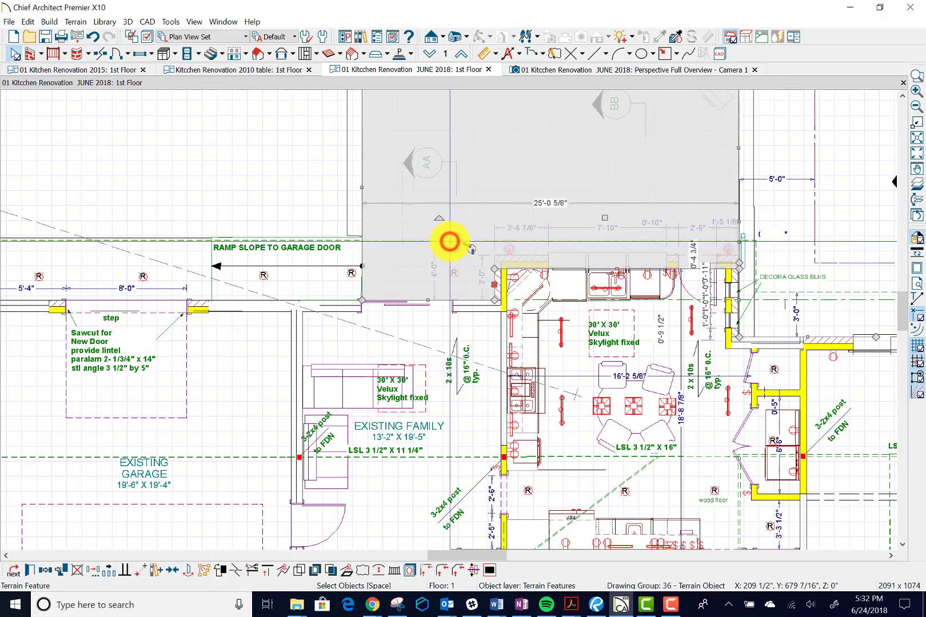
pyautogui.click(292, 241)
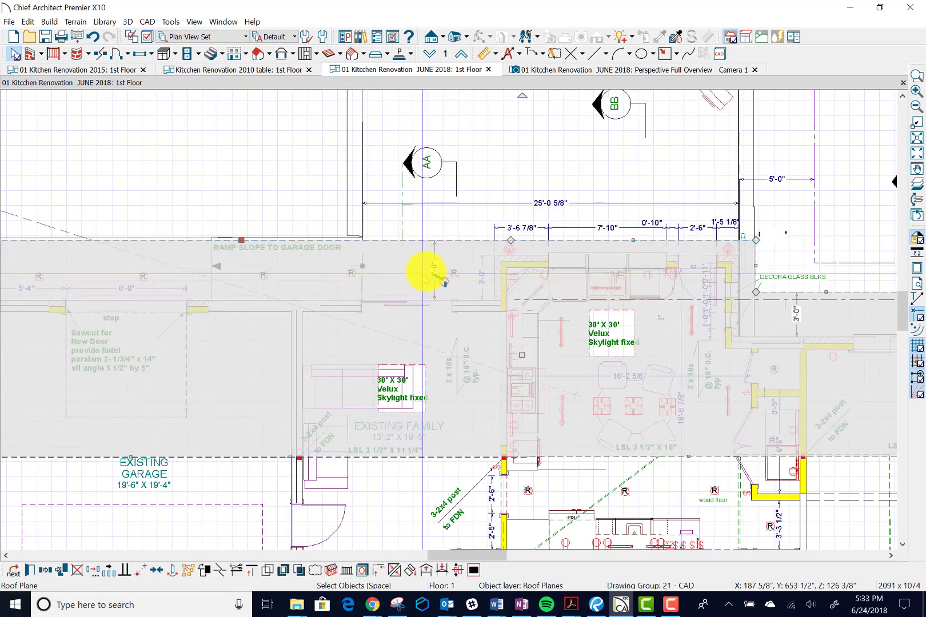
pyautogui.click(433, 271)
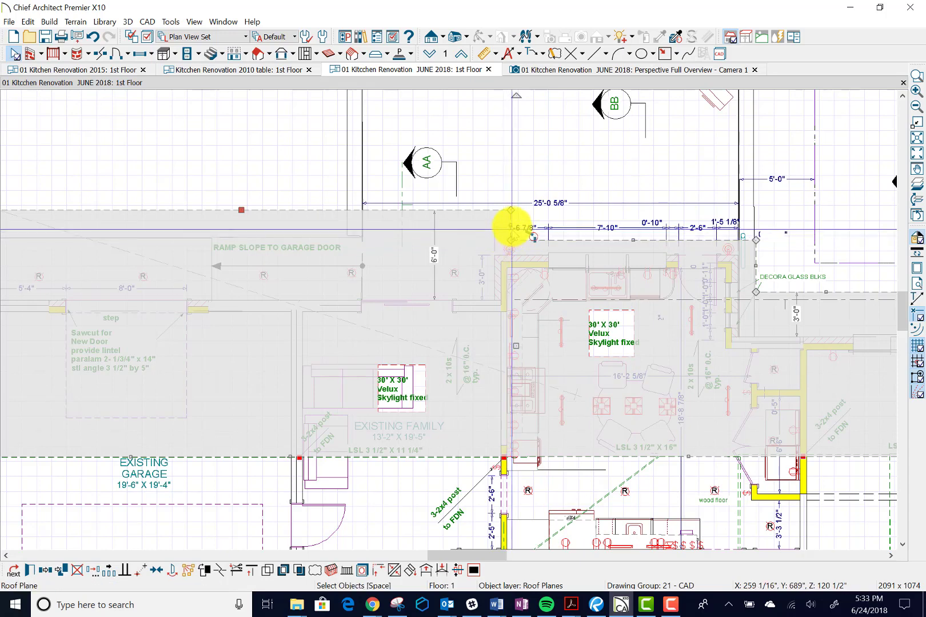
# - Extend the 6'-0" overhang past the kitchen to the roof's corner near the decora glass blocks, squaring that corner about 2' 1 3/8" outward
pyautogui.moveTo(512, 226); pyautogui.dragTo(755, 240)
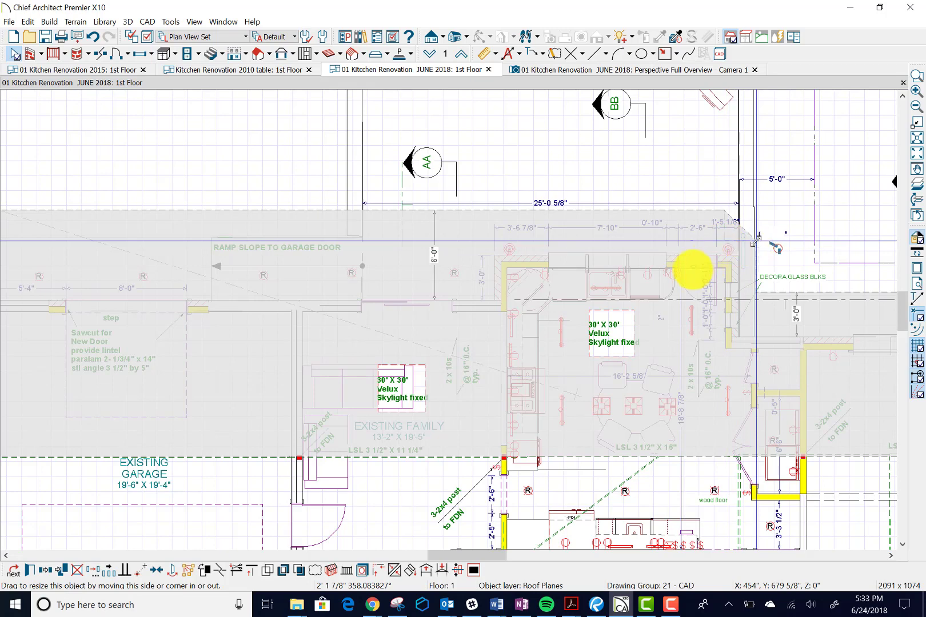
pyautogui.moveTo(756, 243); pyautogui.dragTo(755, 242)
pyautogui.moveTo(693, 269); pyautogui.dragTo(755, 209)
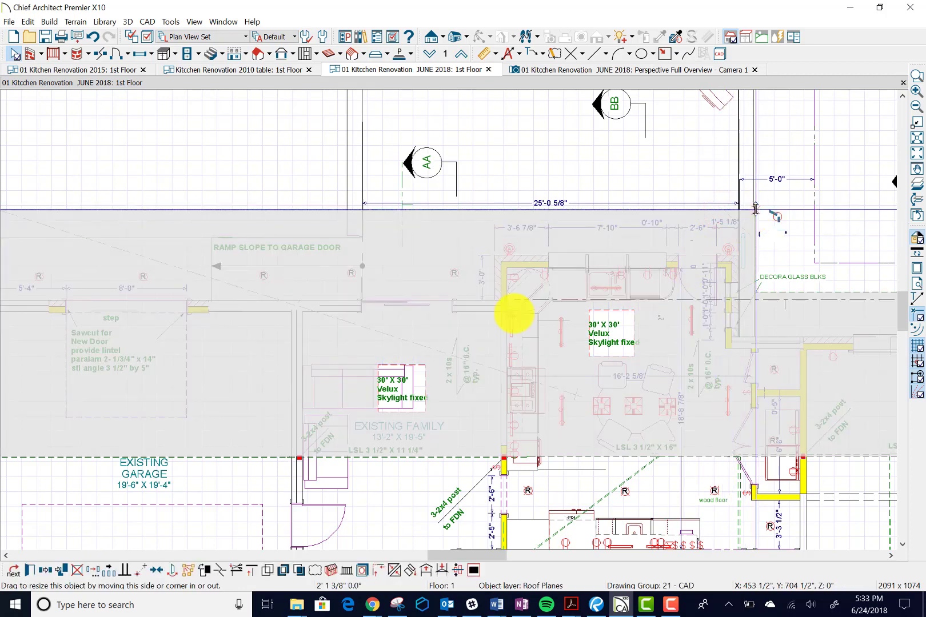
pyautogui.moveTo(755, 209); pyautogui.dragTo(755, 209)
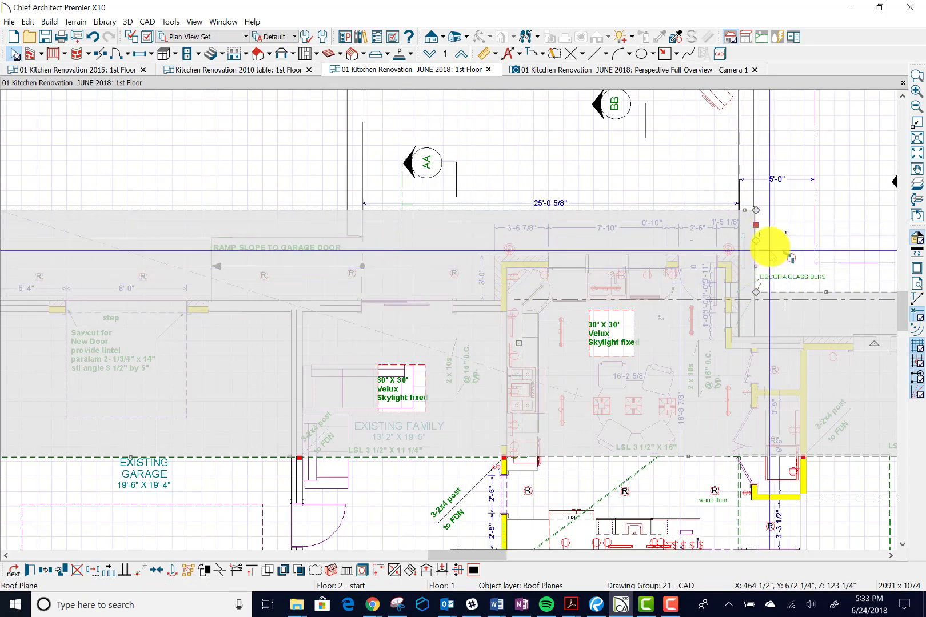
pyautogui.scroll(3, 759, 278)
pyautogui.scroll(2, 756, 263)
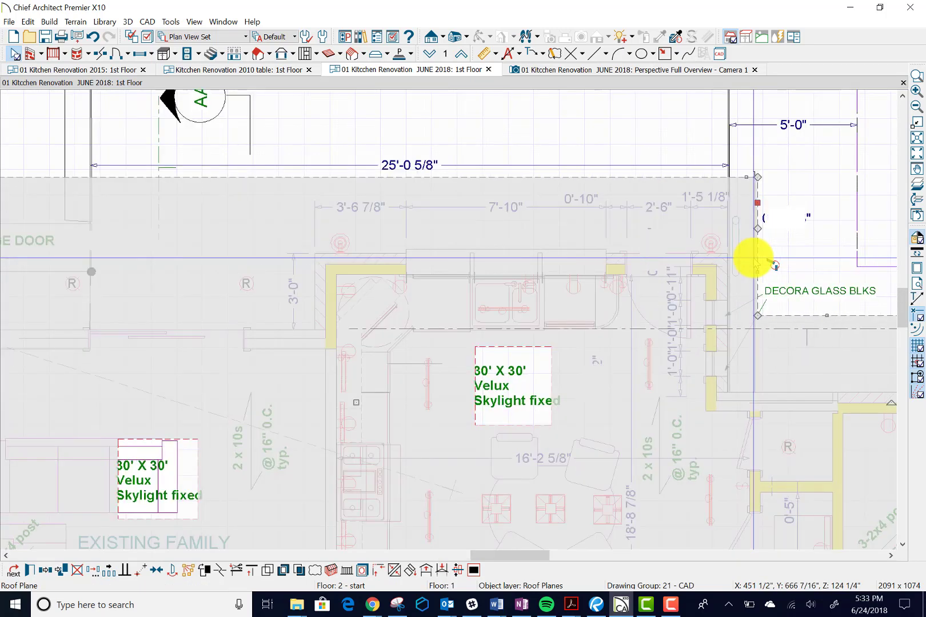
pyautogui.scroll(-3, 766, 262)
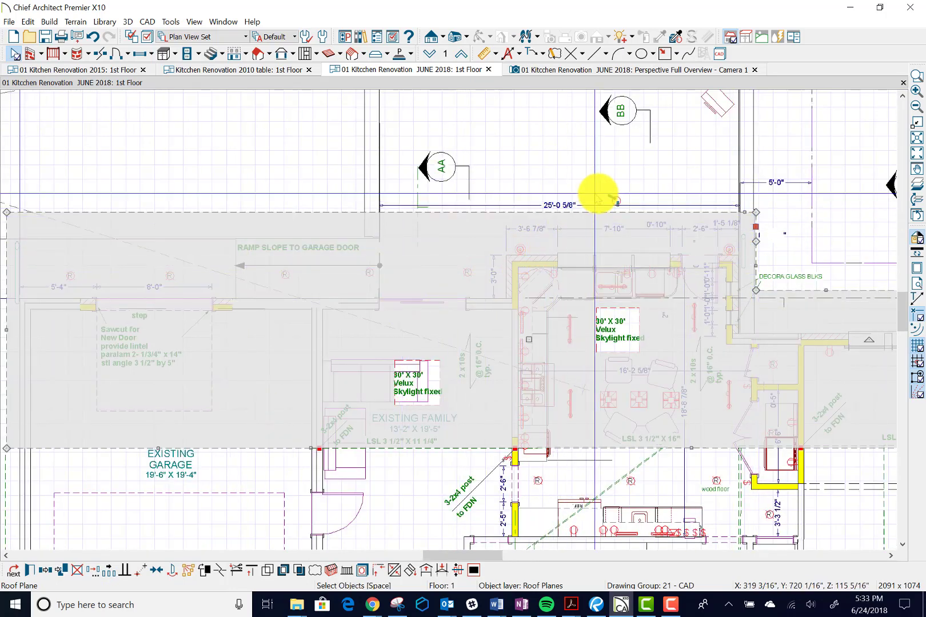
# - Inspect the deeper roof overhang and the patio-side downspouts from several angles in the perspective overview
pyautogui.click(627, 73)
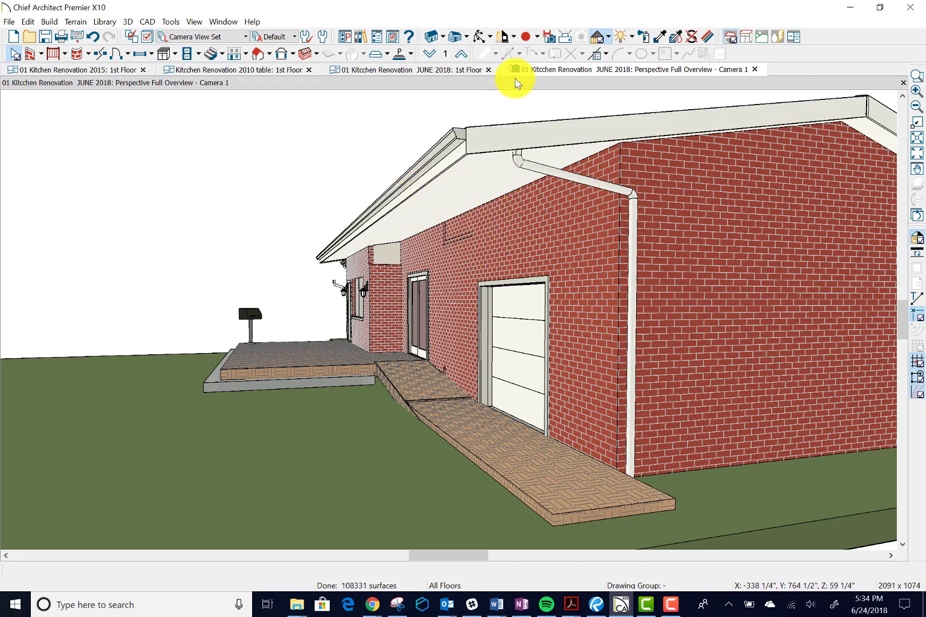
pyautogui.click(480, 36)
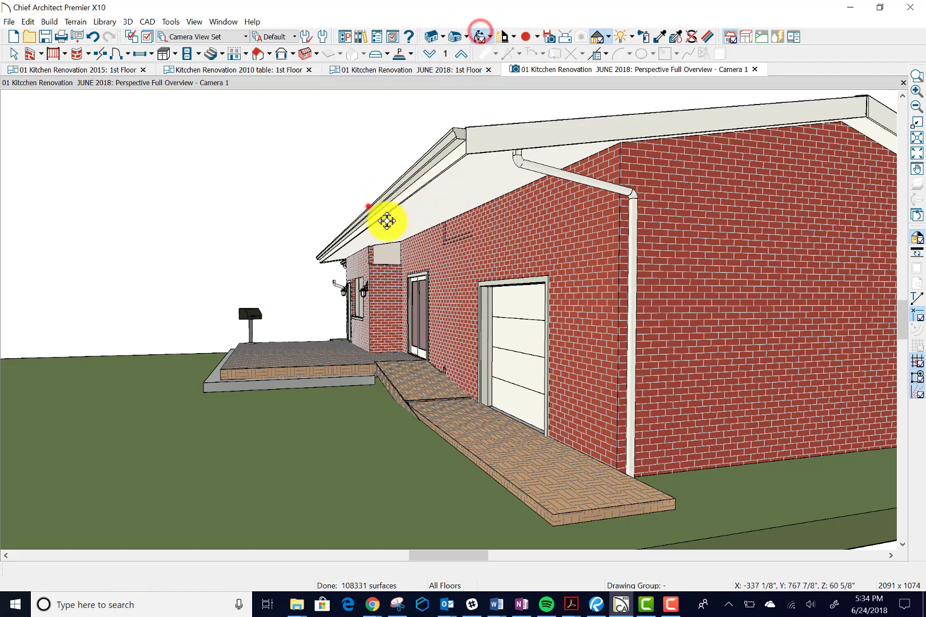
pyautogui.moveTo(368, 207); pyautogui.dragTo(479, 294)
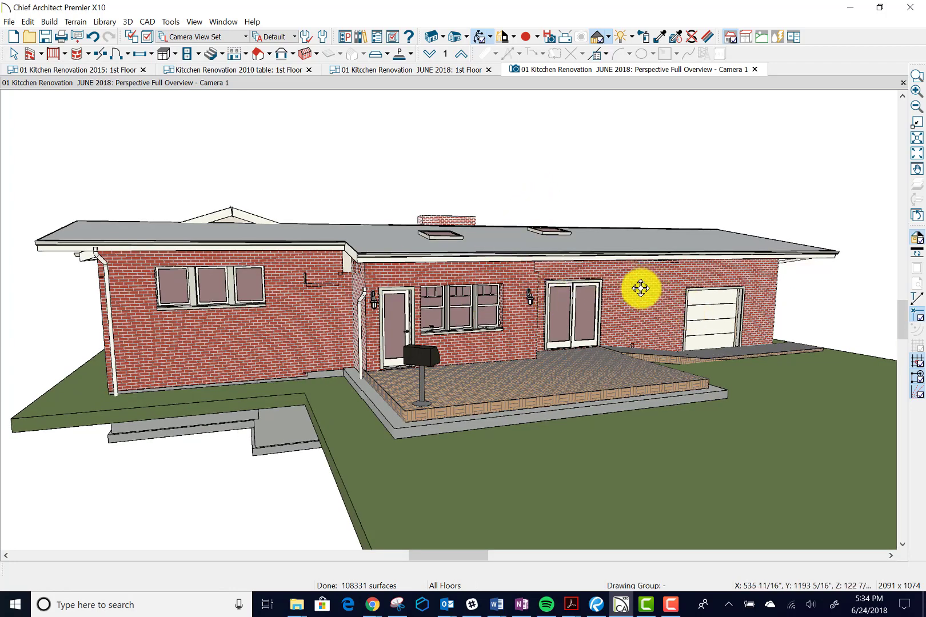
pyautogui.moveTo(340, 266); pyautogui.dragTo(398, 233)
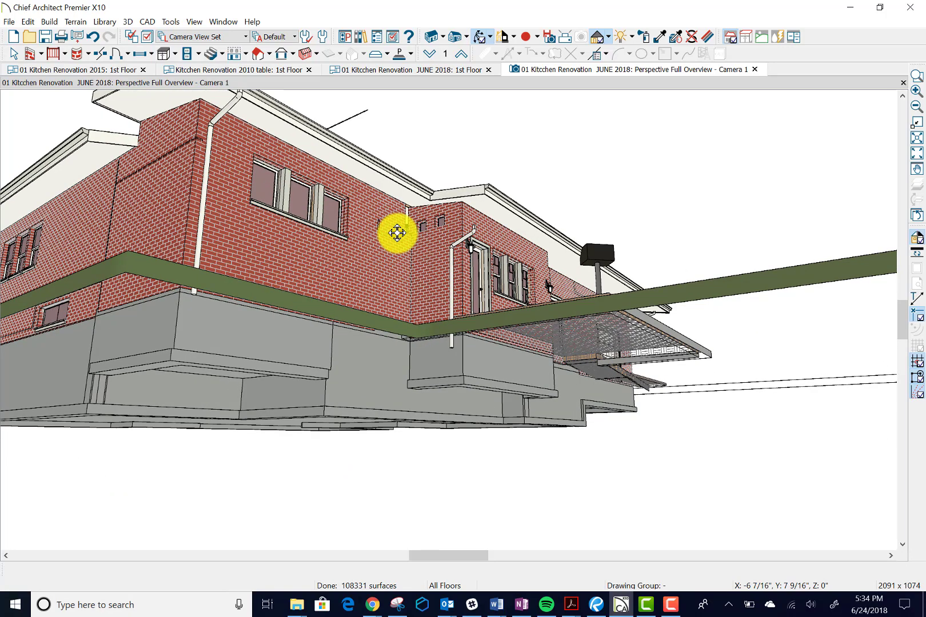
# - Inspect the garage and patio wall under the extended roof from above and from low angles in the perspective overview
pyautogui.moveTo(395, 233); pyautogui.dragTo(395, 233)
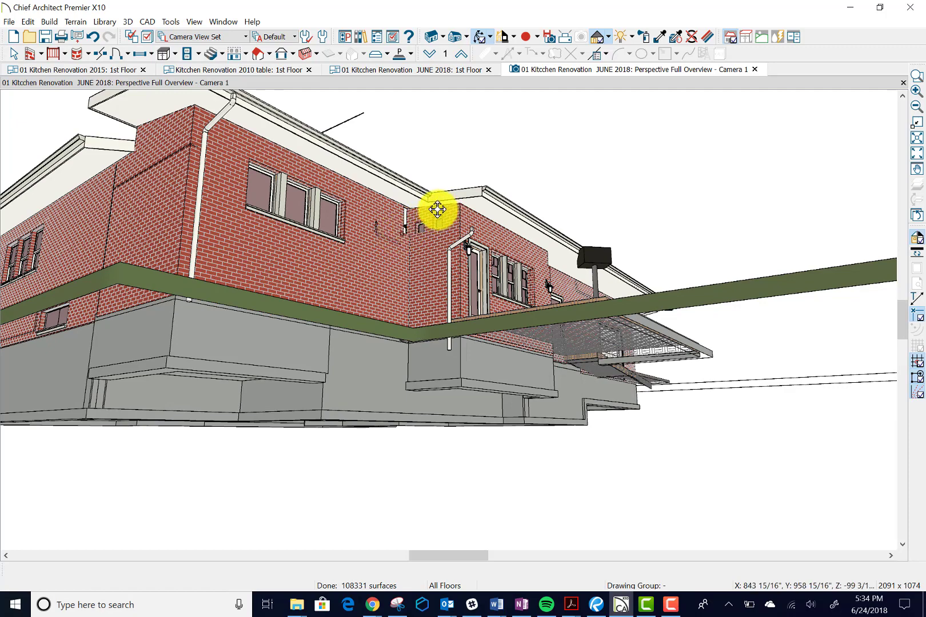
pyautogui.moveTo(635, 189); pyautogui.dragTo(496, 232)
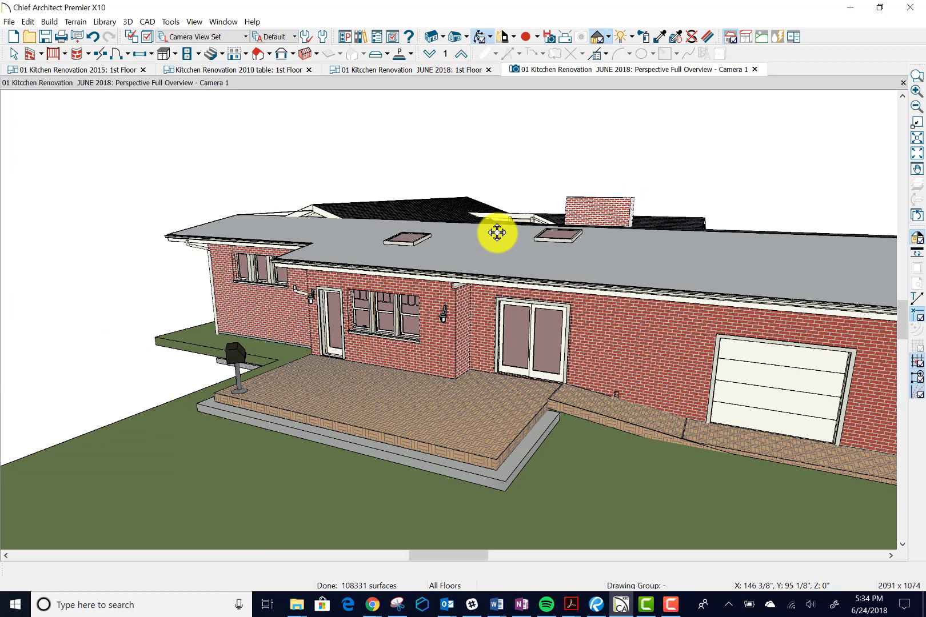
pyautogui.moveTo(494, 233); pyautogui.dragTo(493, 207)
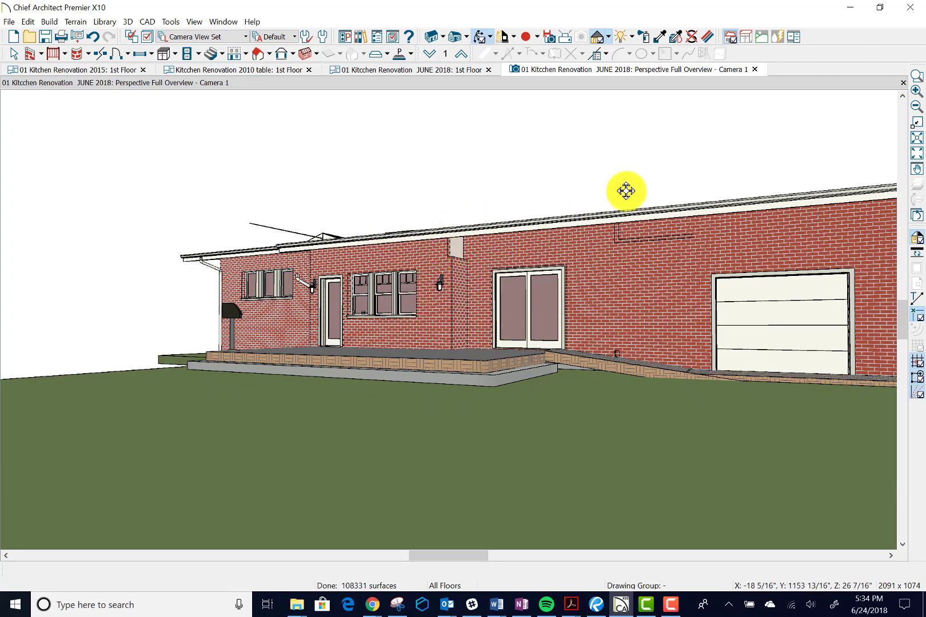
pyautogui.moveTo(572, 145); pyautogui.dragTo(524, 155)
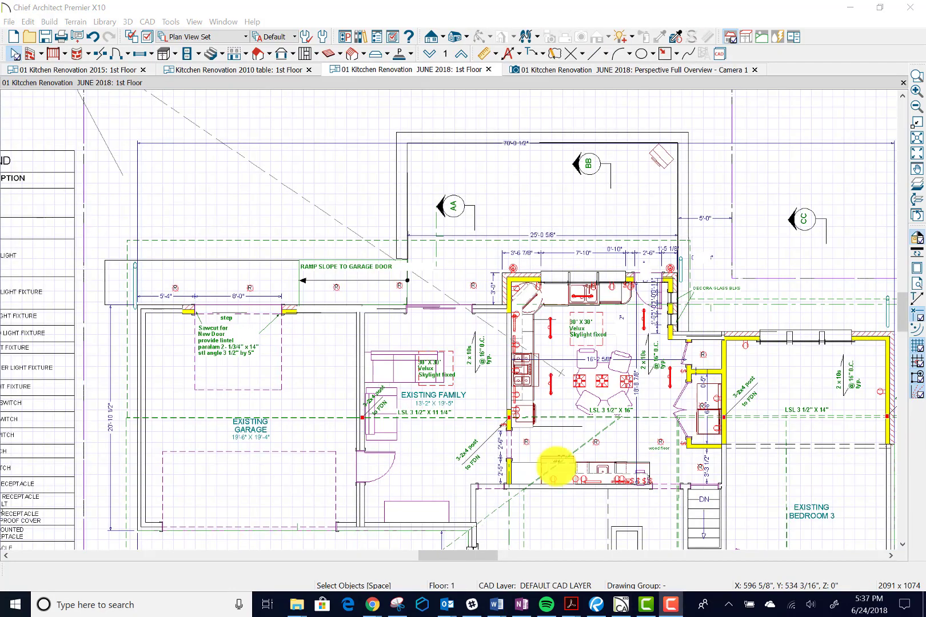
# - Move the small roof plane over the ramp in the June 2018 first-floor plan about 52 inches outward, clear of the ramp note
pyautogui.scroll(2, 503, 216)
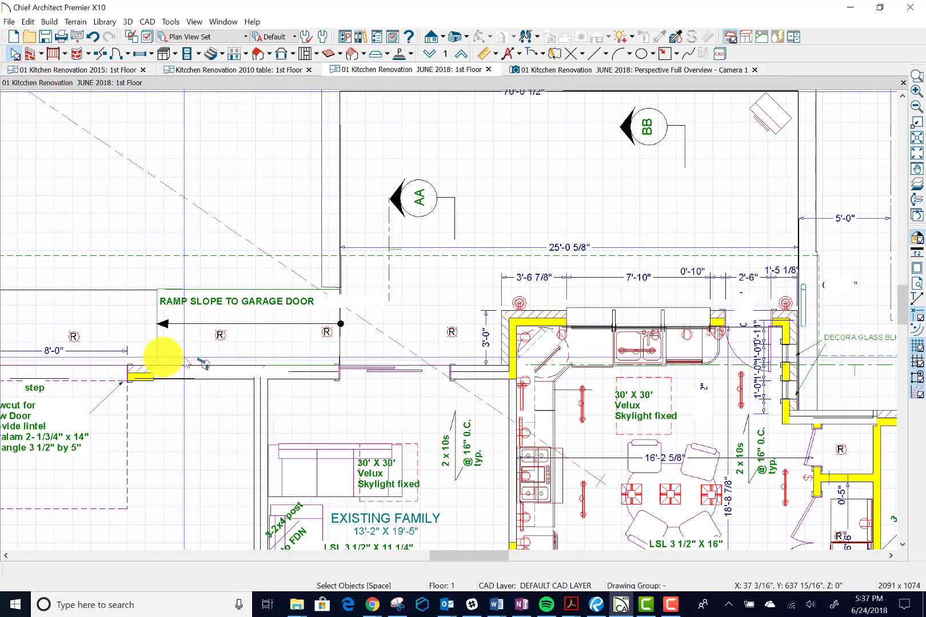
pyautogui.click(227, 294)
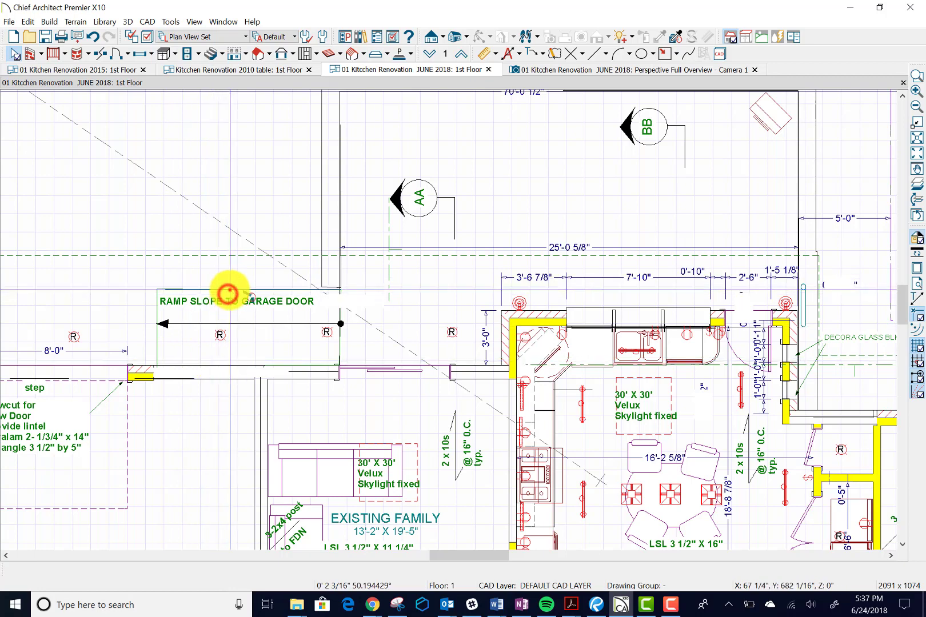
pyautogui.click(228, 292)
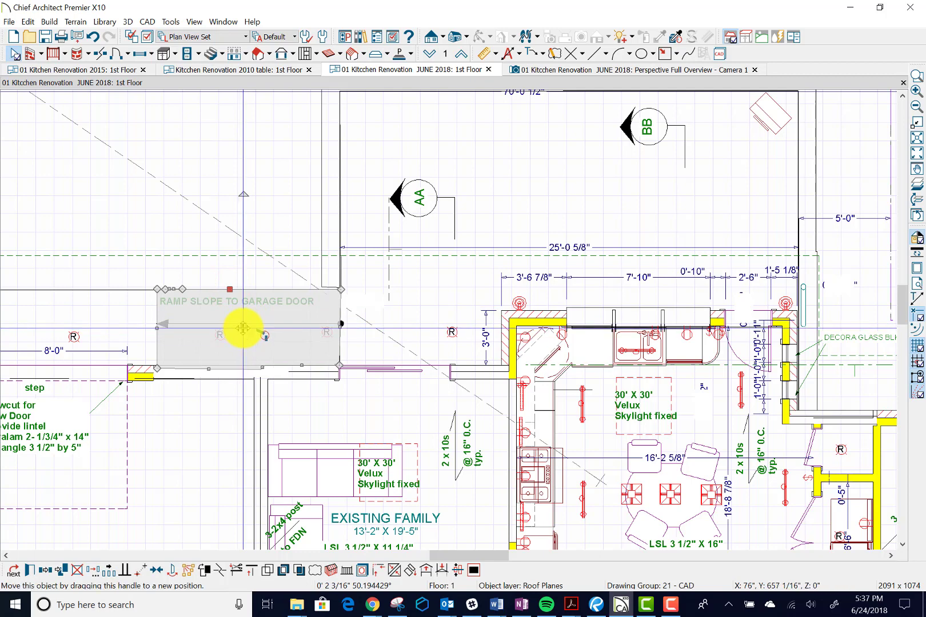
pyautogui.moveTo(243, 327); pyautogui.dragTo(245, 248)
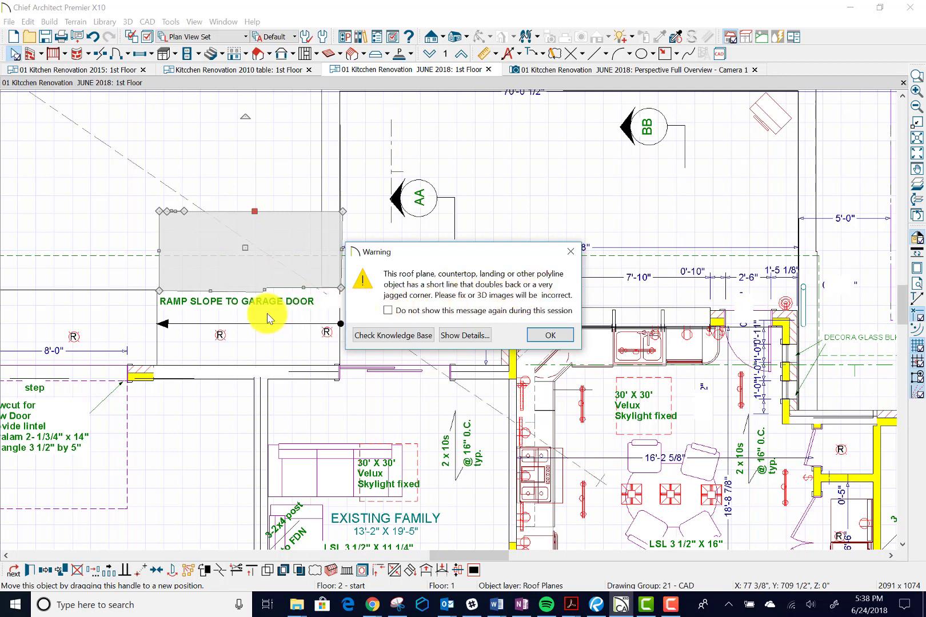
pyautogui.click(560, 338)
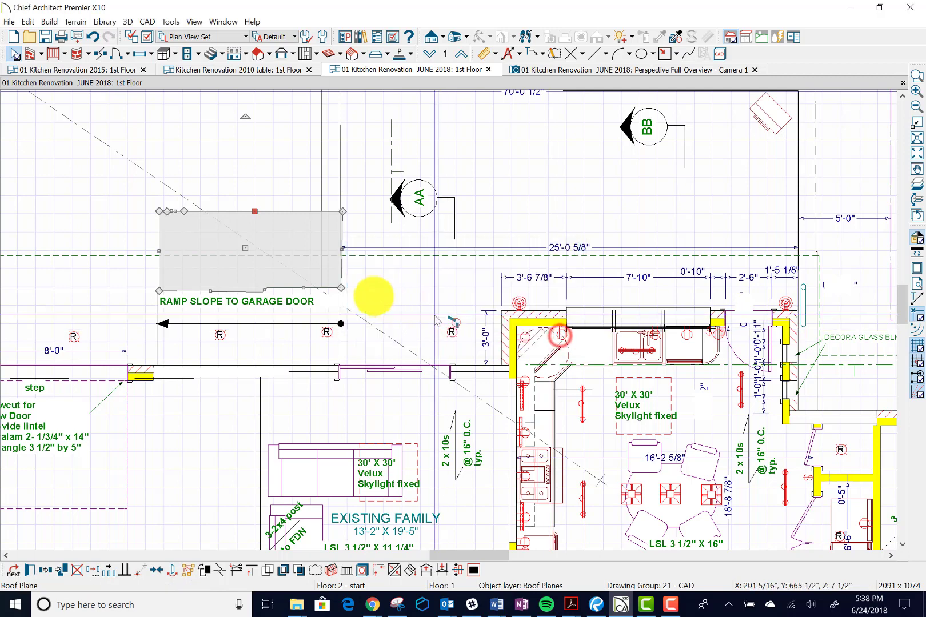
pyautogui.click(300, 301)
# - Review the General, Structure and Options specifications of the small roof plane beside the ramp note without changing them
pyautogui.scroll(3, 298, 300)
pyautogui.scroll(1, 298, 301)
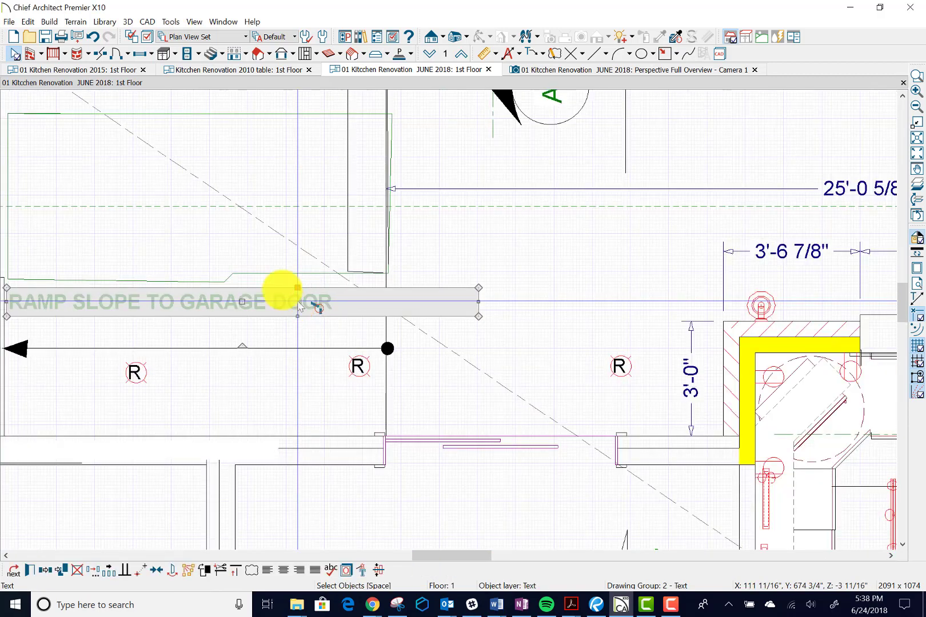
pyautogui.click(36, 114)
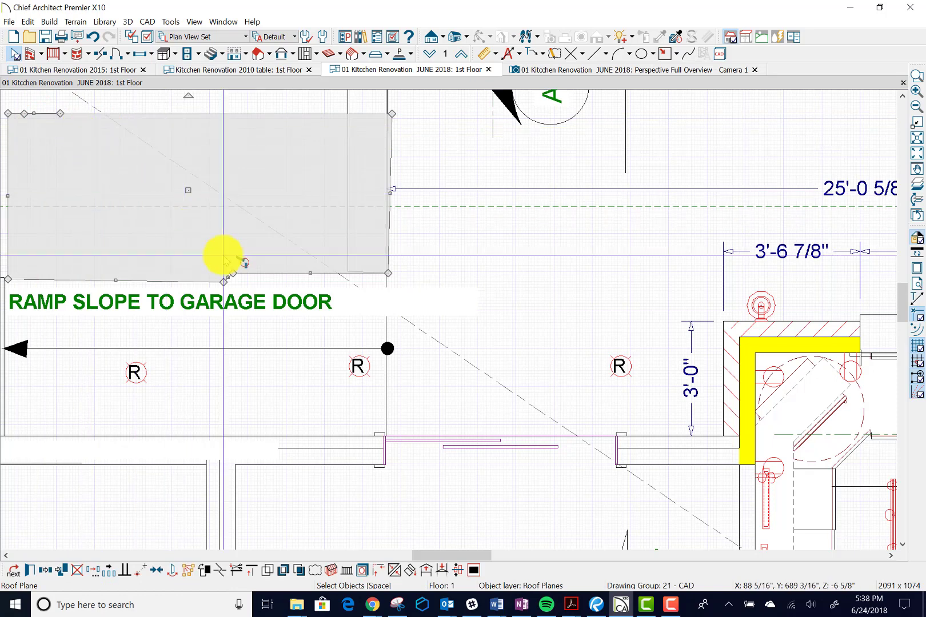
pyautogui.scroll(-2, 223, 258)
pyautogui.scroll(-1, 223, 258)
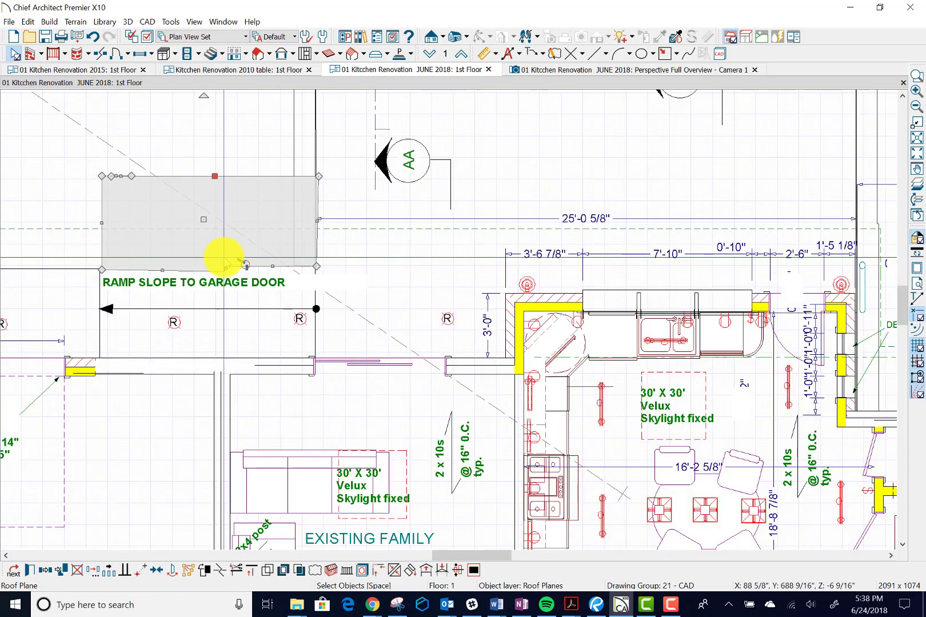
pyautogui.scroll(-1, 223, 258)
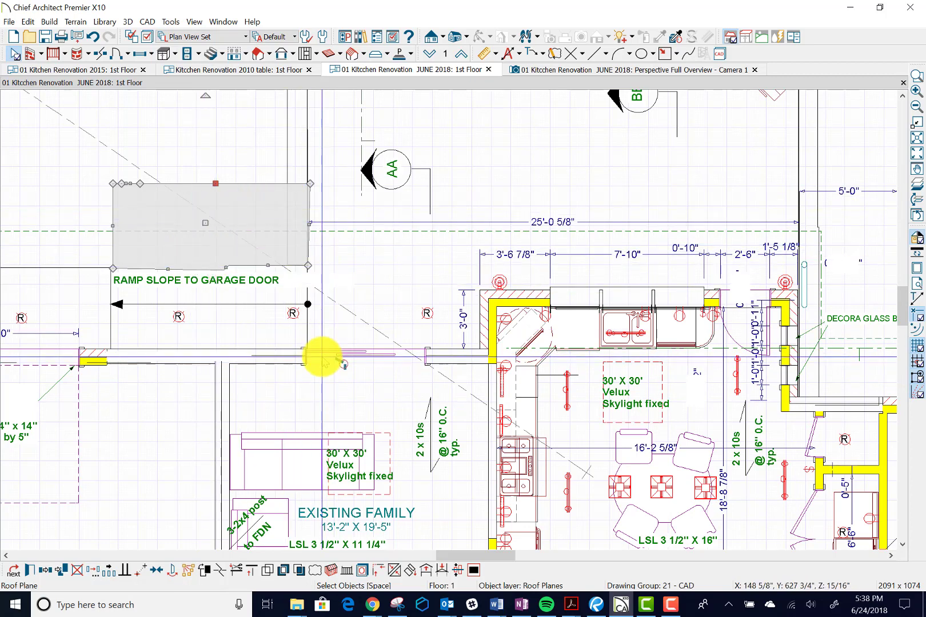
pyautogui.click(28, 571)
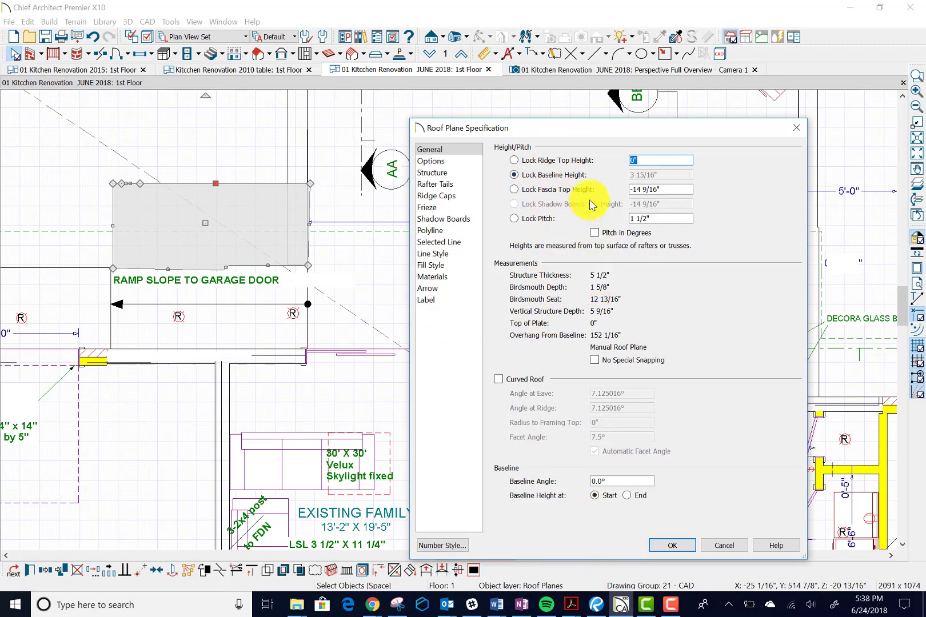
pyautogui.click(647, 160)
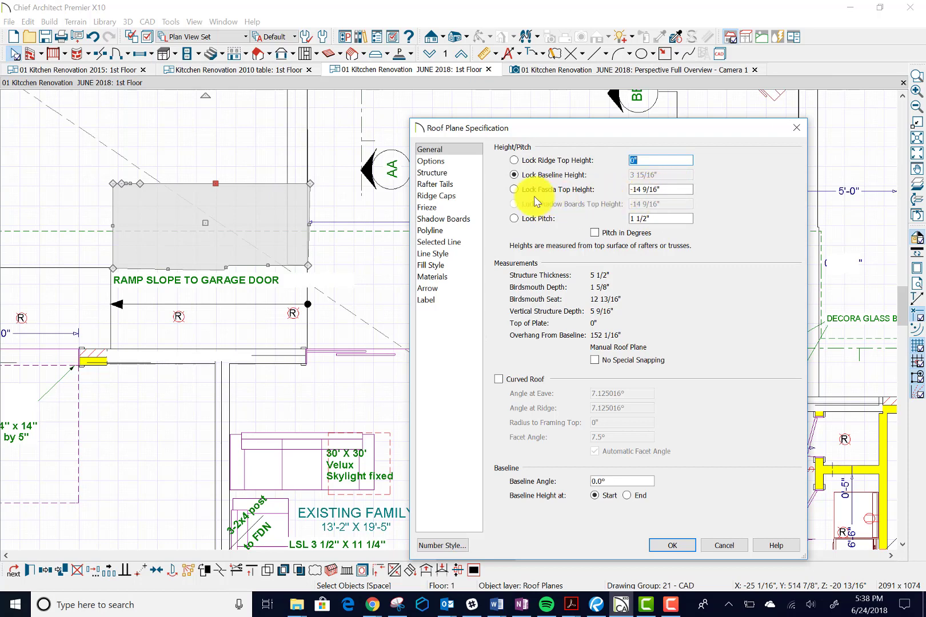
pyautogui.click(437, 173)
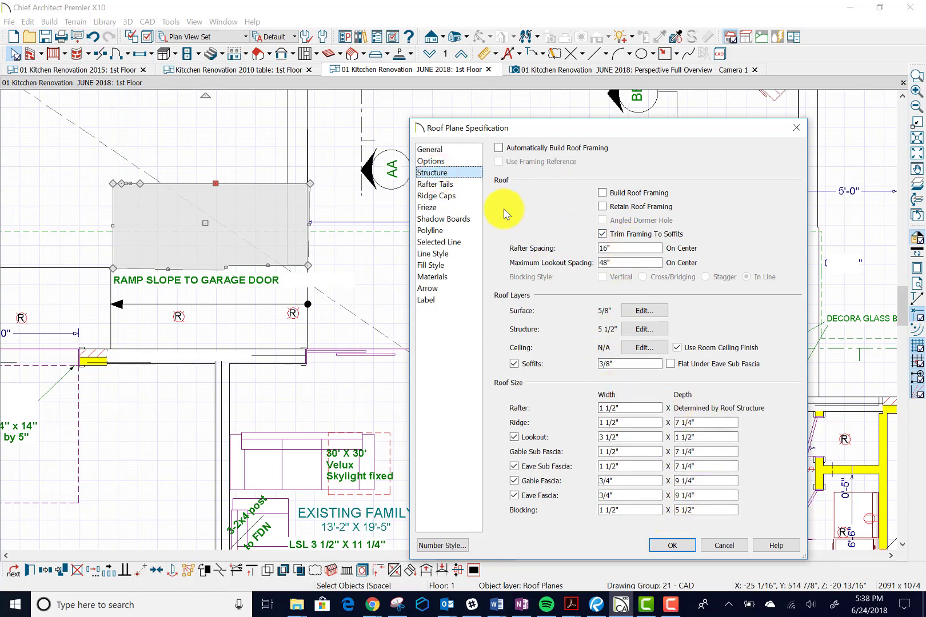
pyautogui.click(440, 161)
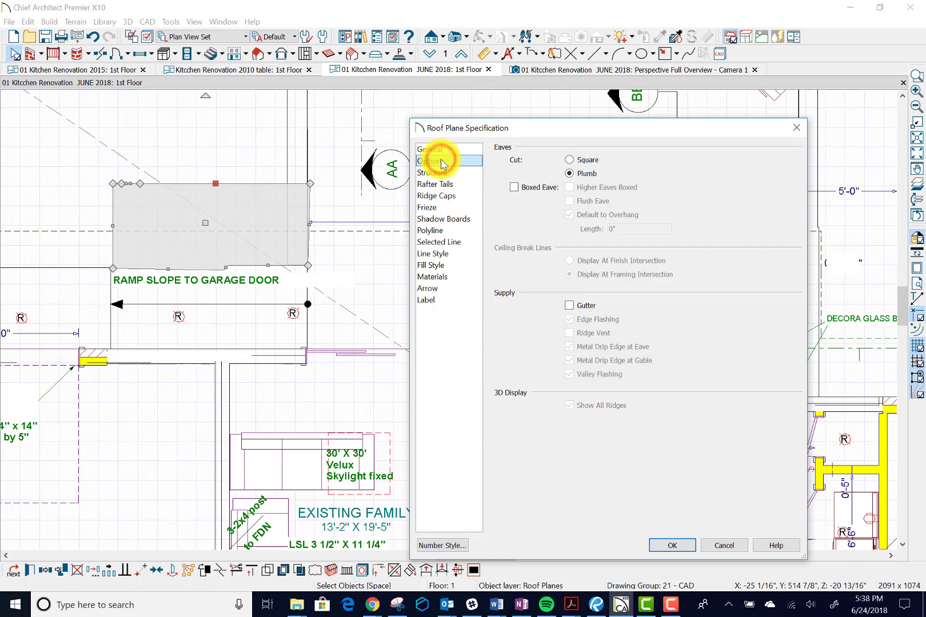
pyautogui.click(432, 150)
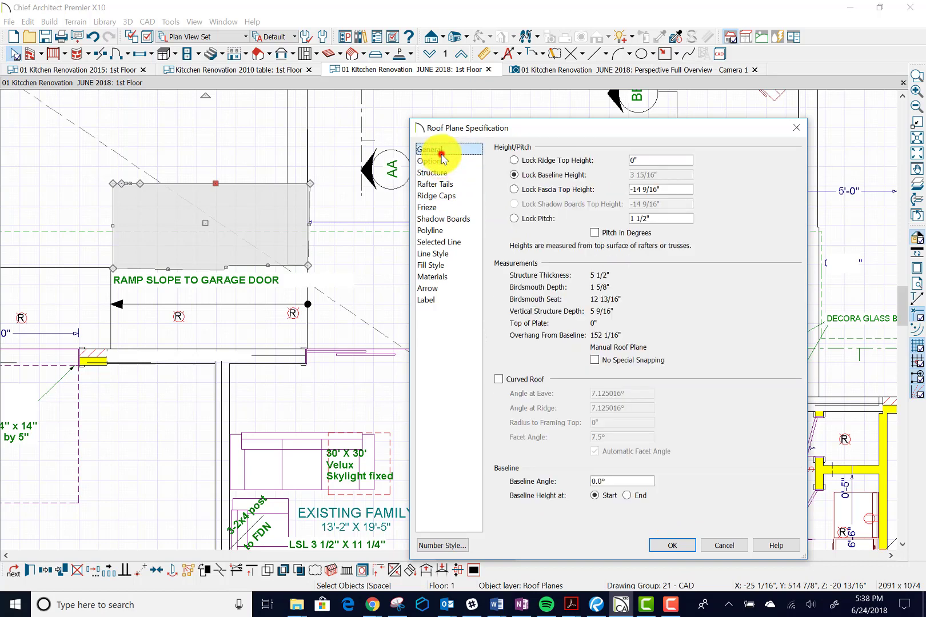
pyautogui.click(690, 546)
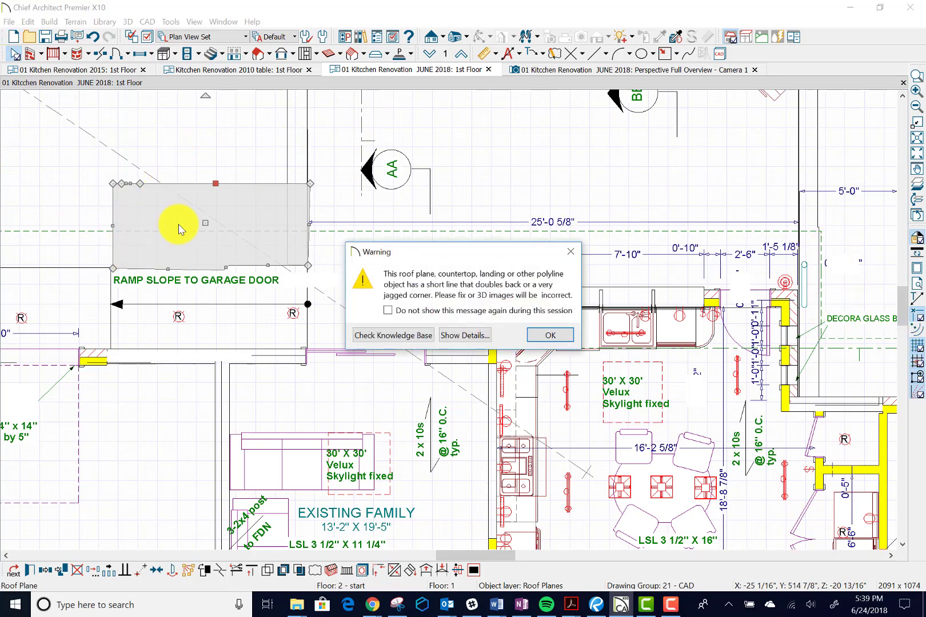
pyautogui.click(554, 336)
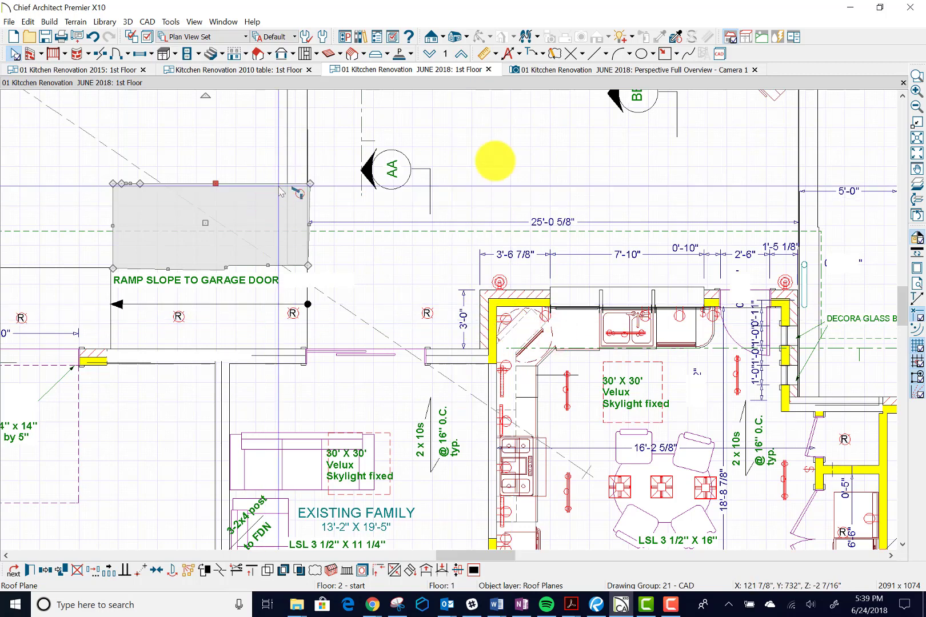
# - Delete the small stray roof plane beside the ramp note
pyautogui.scroll(-3, 380, 279)
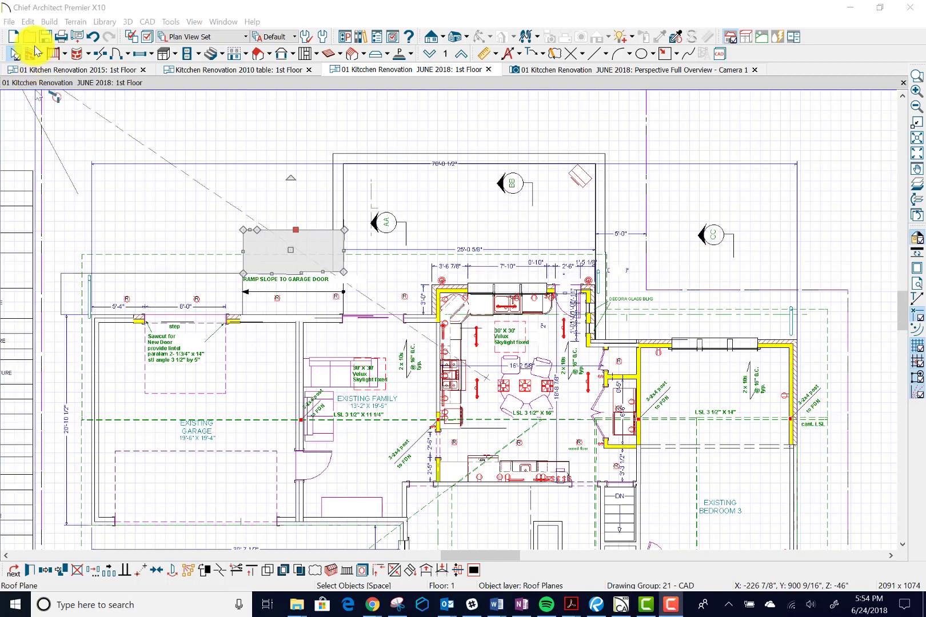
pyautogui.click(13, 54)
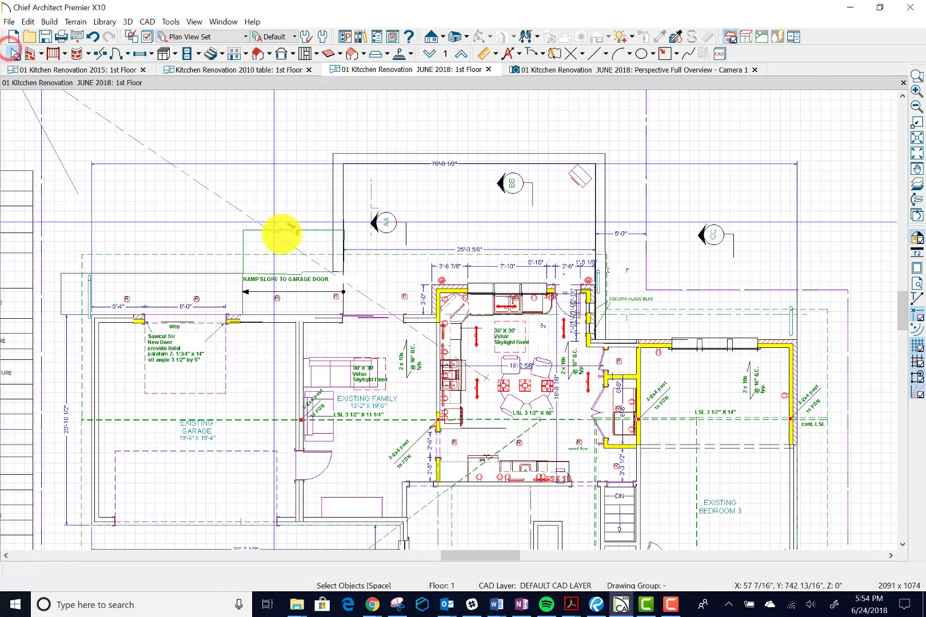
pyautogui.click(281, 232)
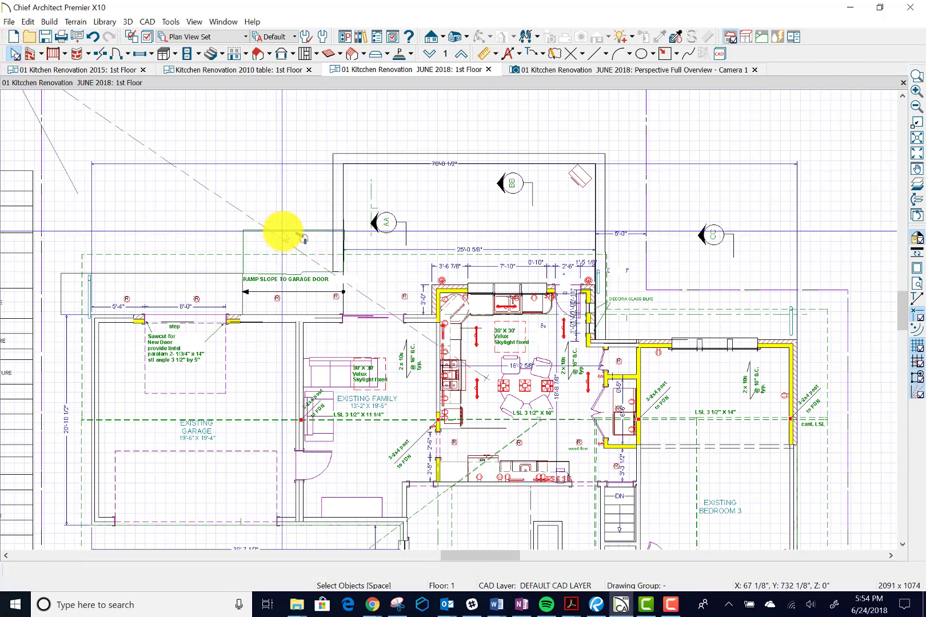
pyautogui.click(283, 231)
pyautogui.click(300, 230)
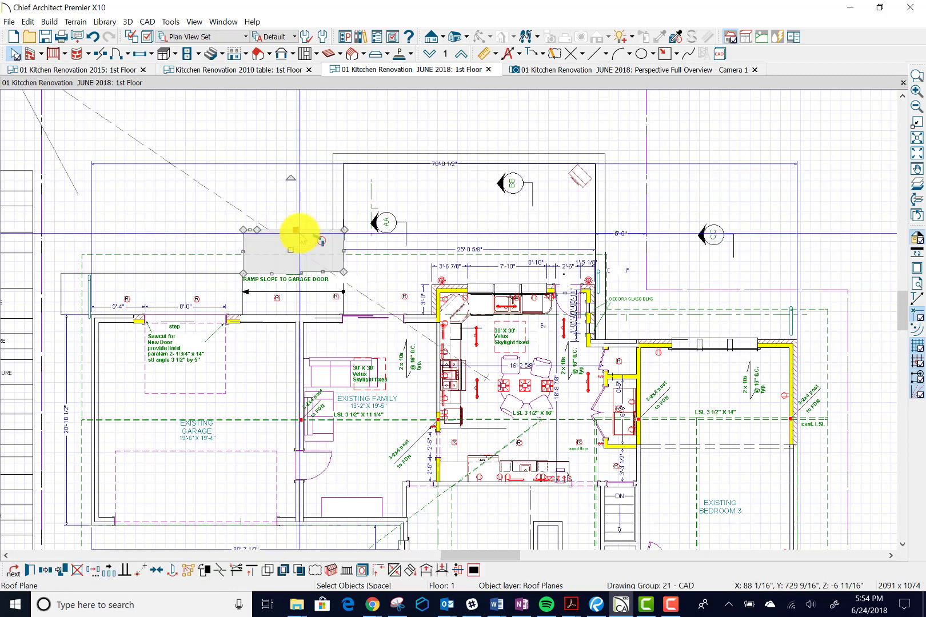
pyautogui.press('Escape')
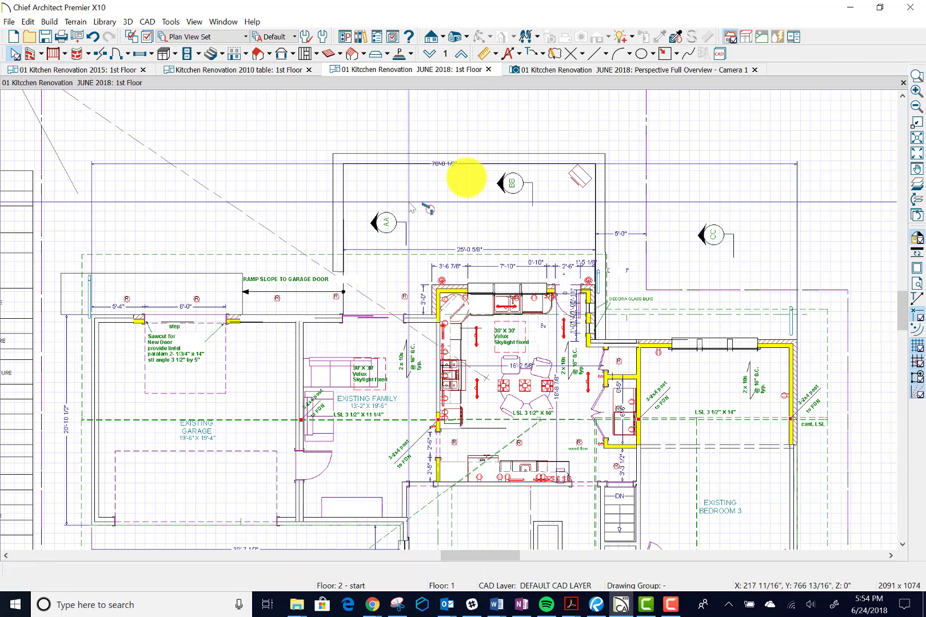
# - Set the active layer set of the first-floor plan to Section View Set
pyautogui.scroll(-1, 401, 321)
pyautogui.scroll(-3, 404, 323)
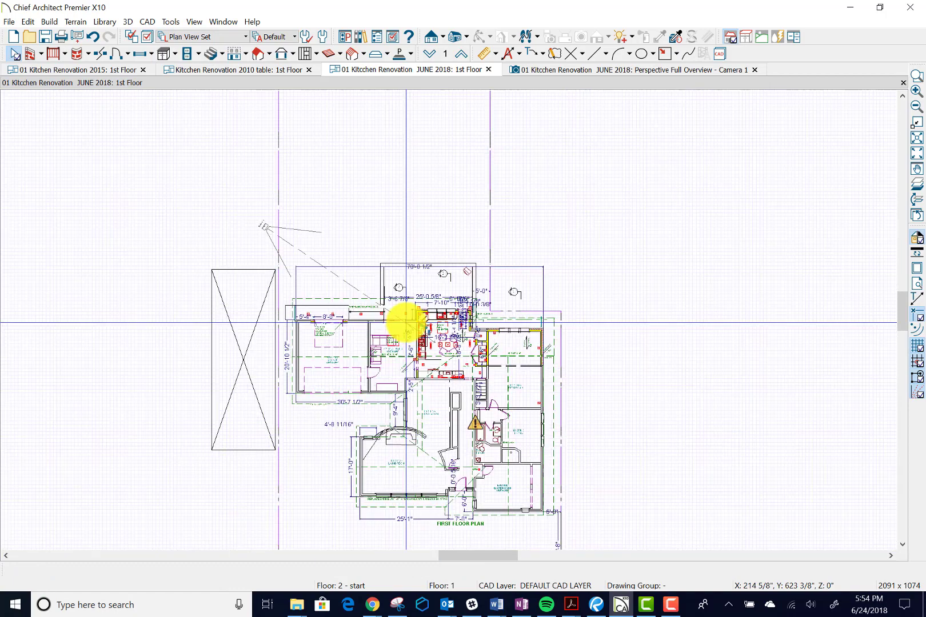
pyautogui.scroll(1, 404, 323)
pyautogui.scroll(2, 404, 323)
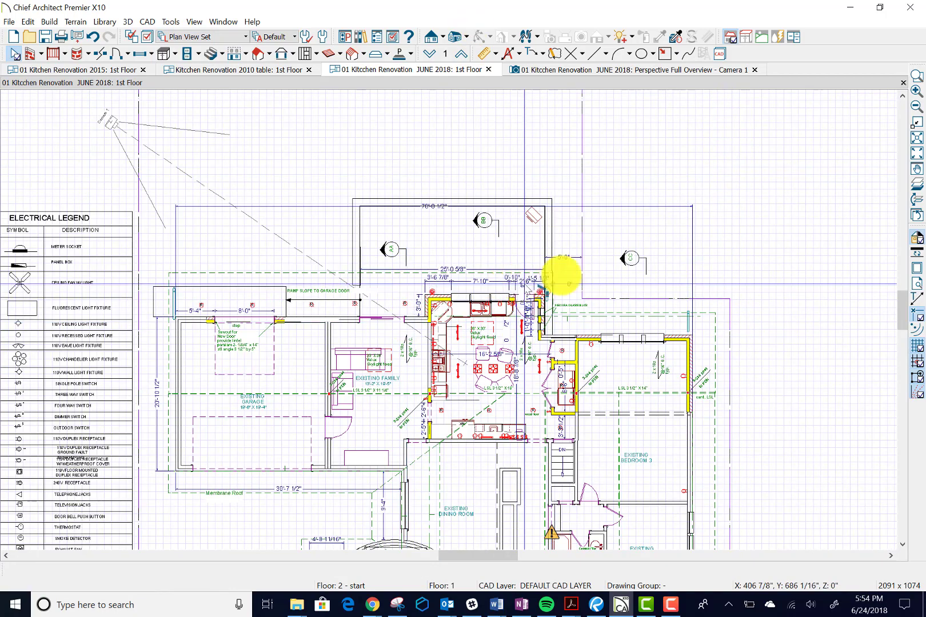
pyautogui.click(247, 37)
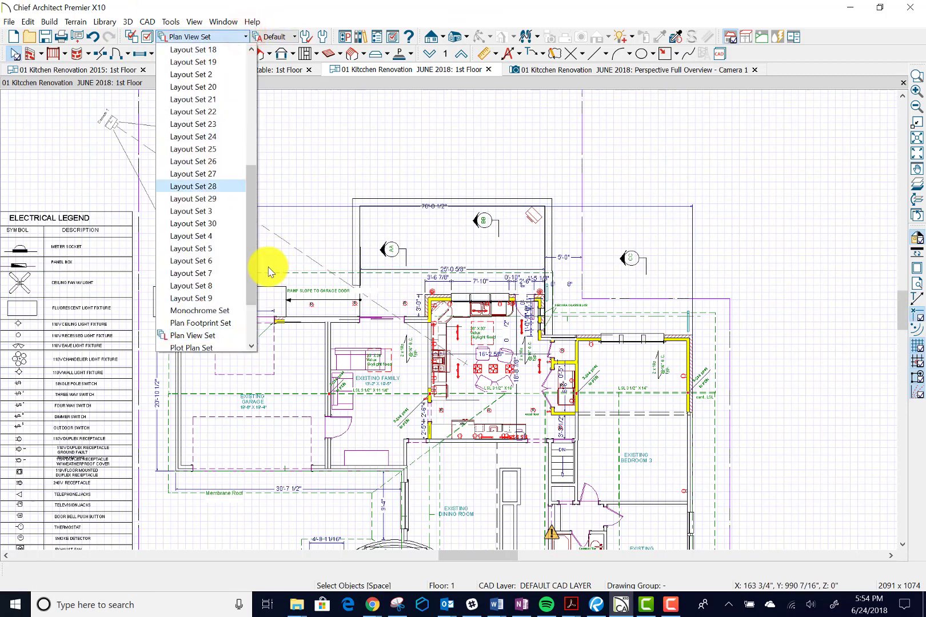
pyautogui.moveTo(245, 250); pyautogui.dragTo(243, 304)
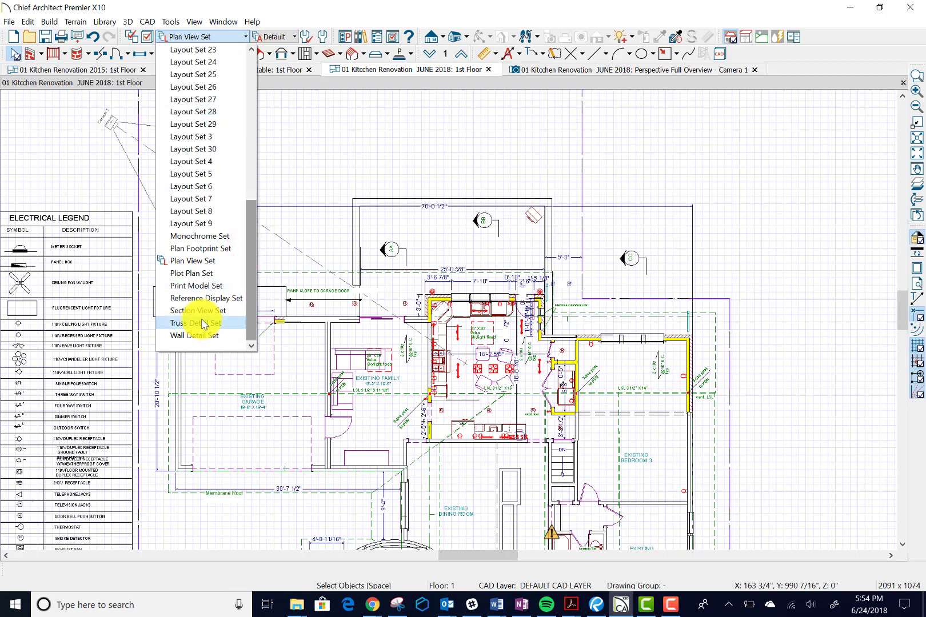
pyautogui.click(204, 311)
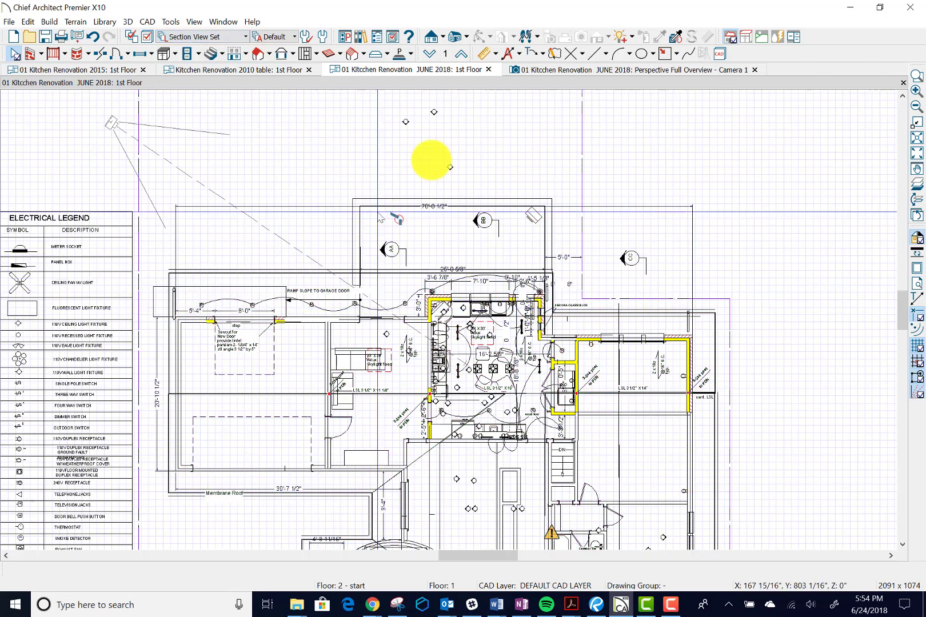
# - Open the patio-side cross section/elevation view from its camera symbol just beyond the patio
pyautogui.scroll(-4, 414, 295)
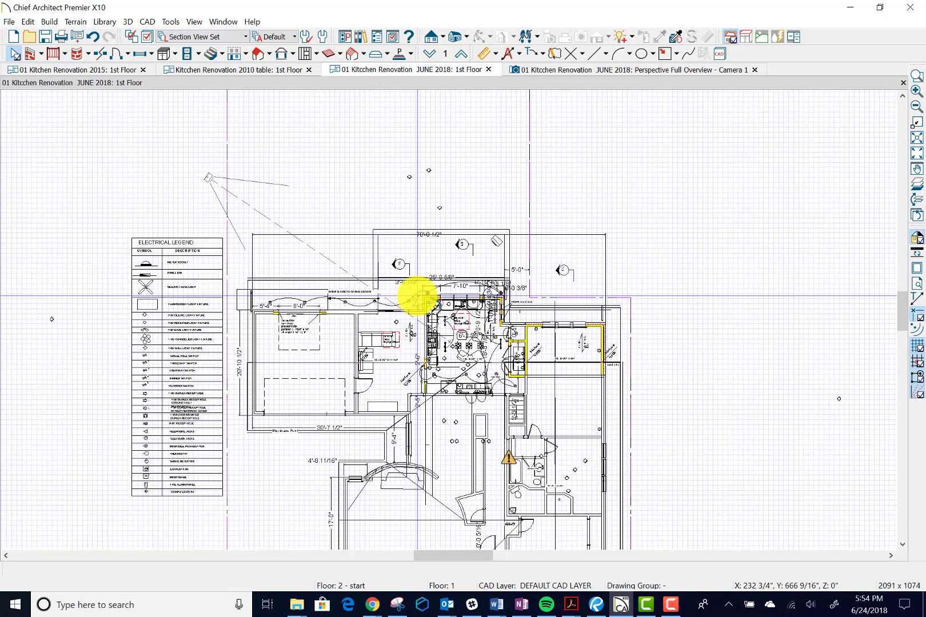
pyautogui.scroll(5, 418, 291)
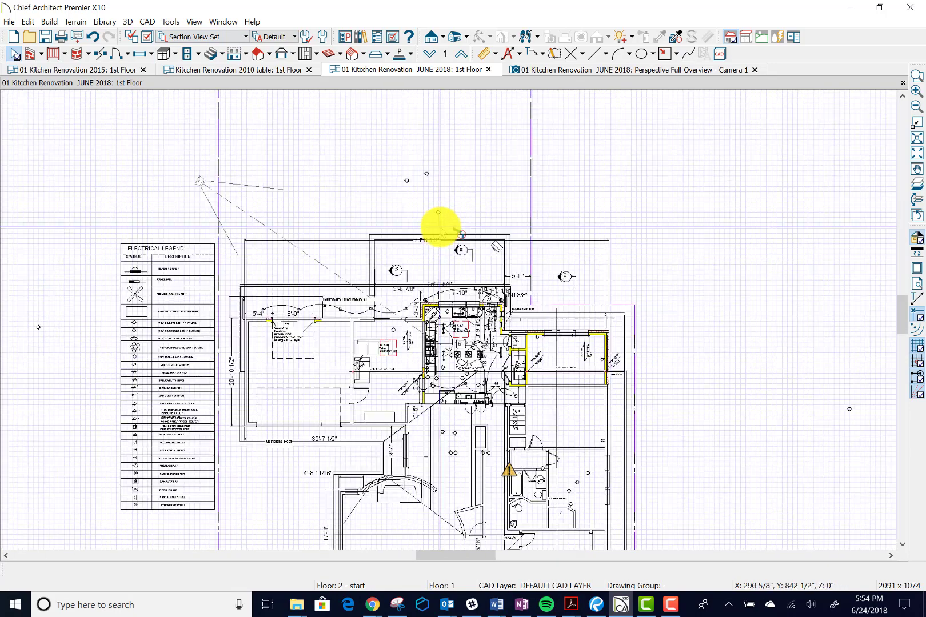
pyautogui.scroll(3, 457, 227)
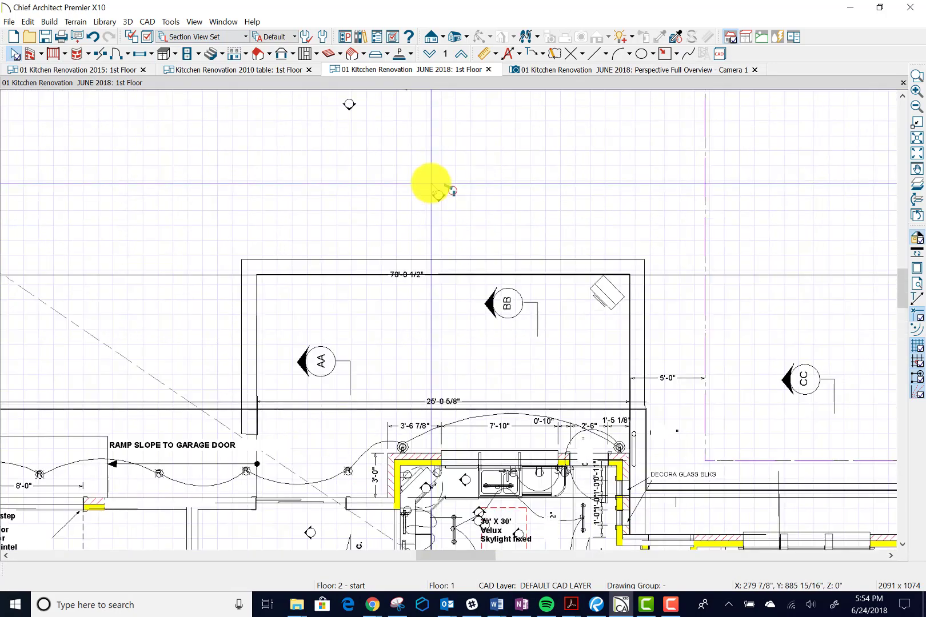
pyautogui.scroll(-3, 433, 189)
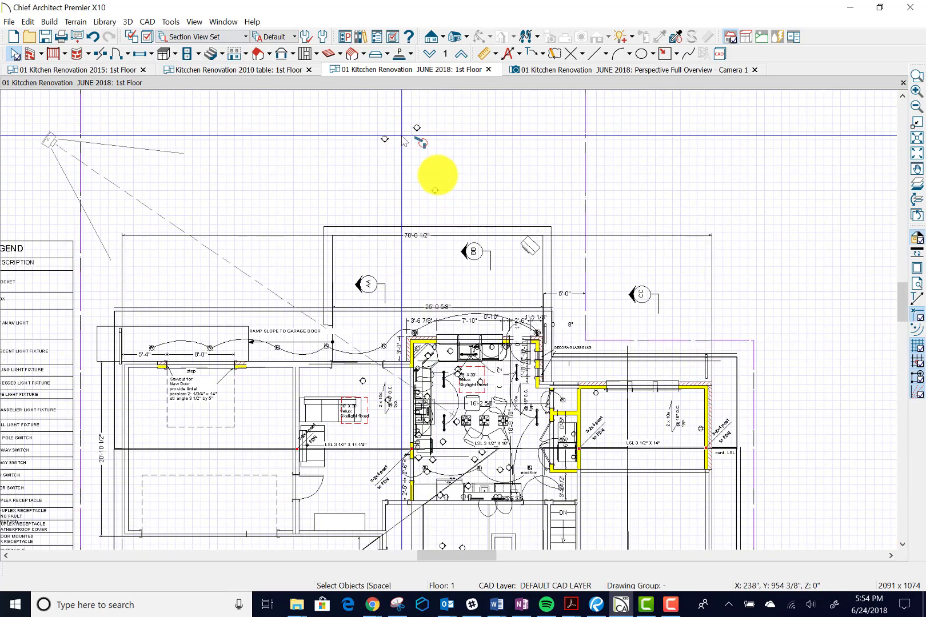
pyautogui.click(435, 192)
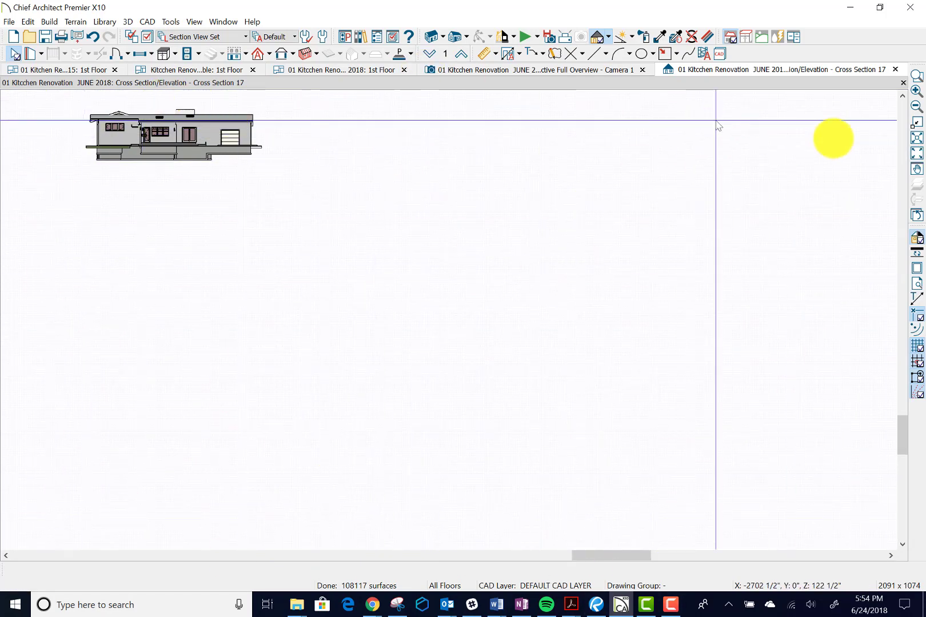
# - Examine the wall base and grade between the sliding patio door and the garage door in the cross section elevation
pyautogui.click(916, 75)
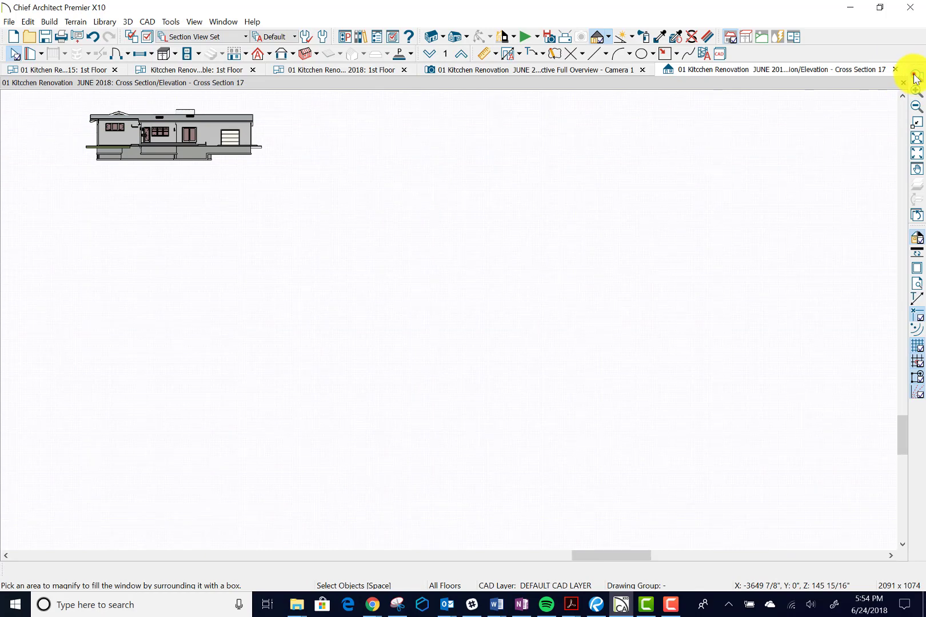
pyautogui.moveTo(60, 175); pyautogui.dragTo(275, 107)
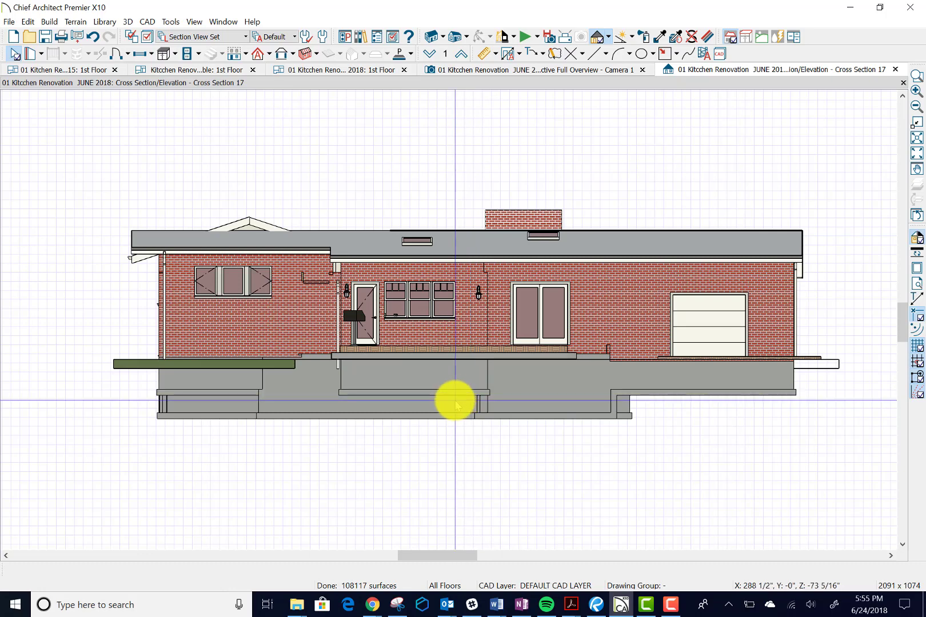
pyautogui.scroll(2, 604, 377)
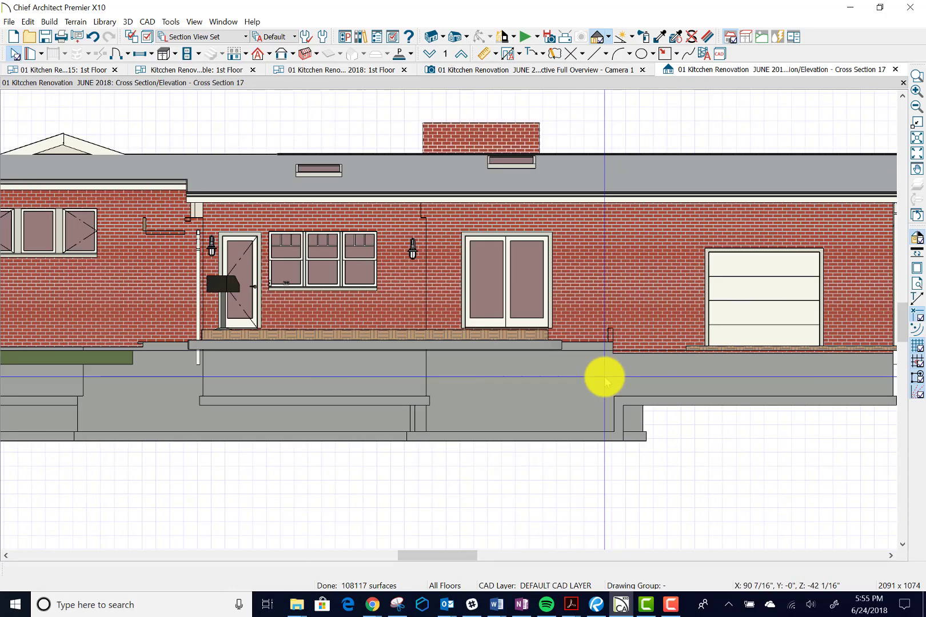
pyautogui.scroll(1, 604, 378)
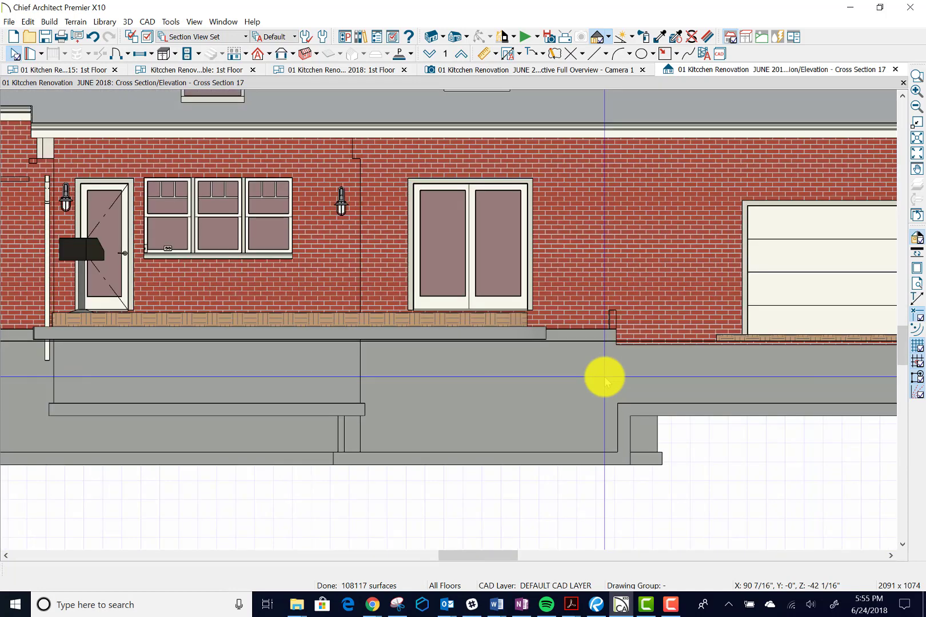
pyautogui.click(781, 337)
pyautogui.click(777, 337)
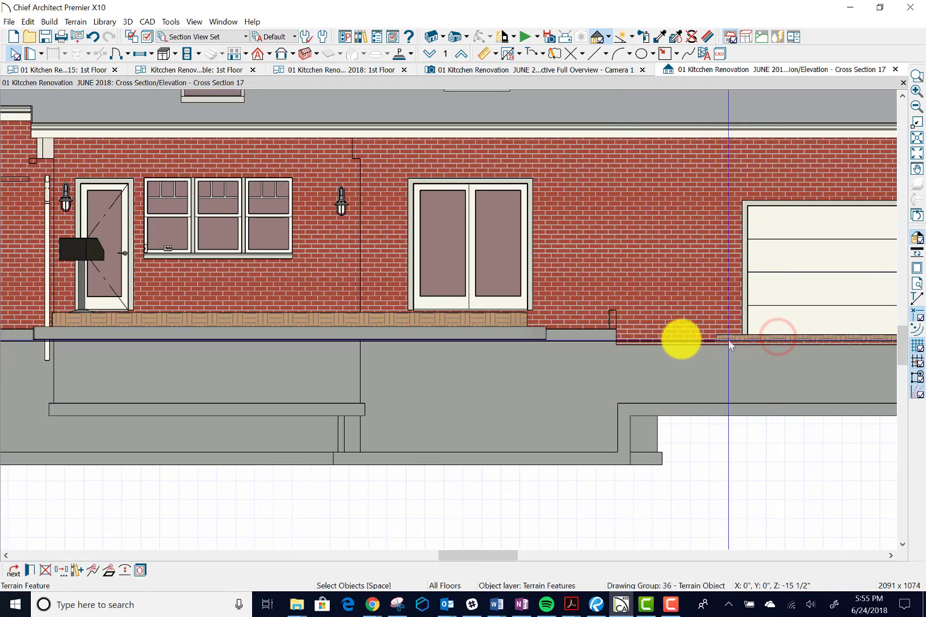
pyautogui.click(652, 359)
pyautogui.scroll(2, 652, 359)
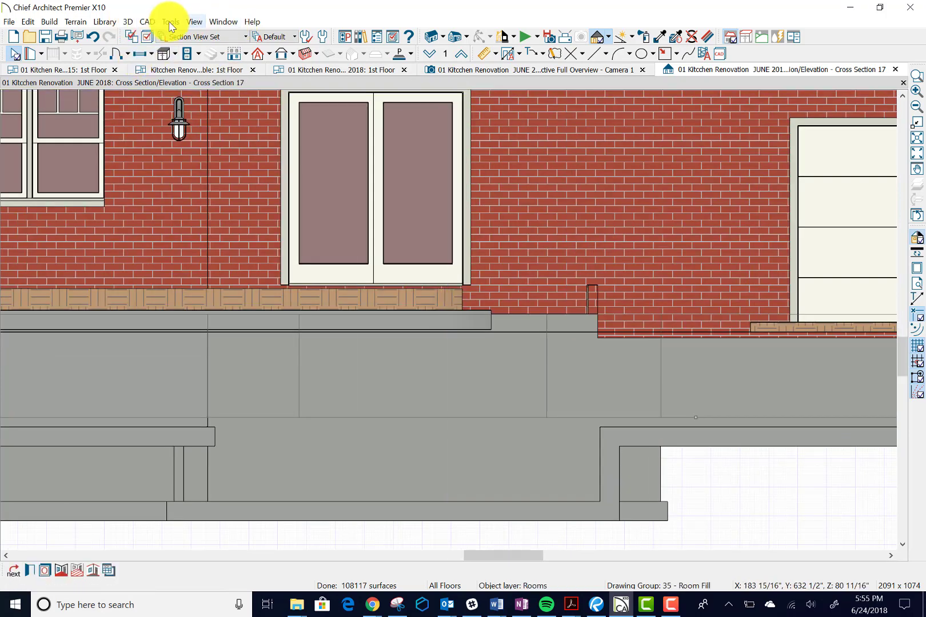
# - Draw a small rectangular polyline solid on the brick wall before the garage door, and shift it slightly toward the patio
pyautogui.click(128, 22)
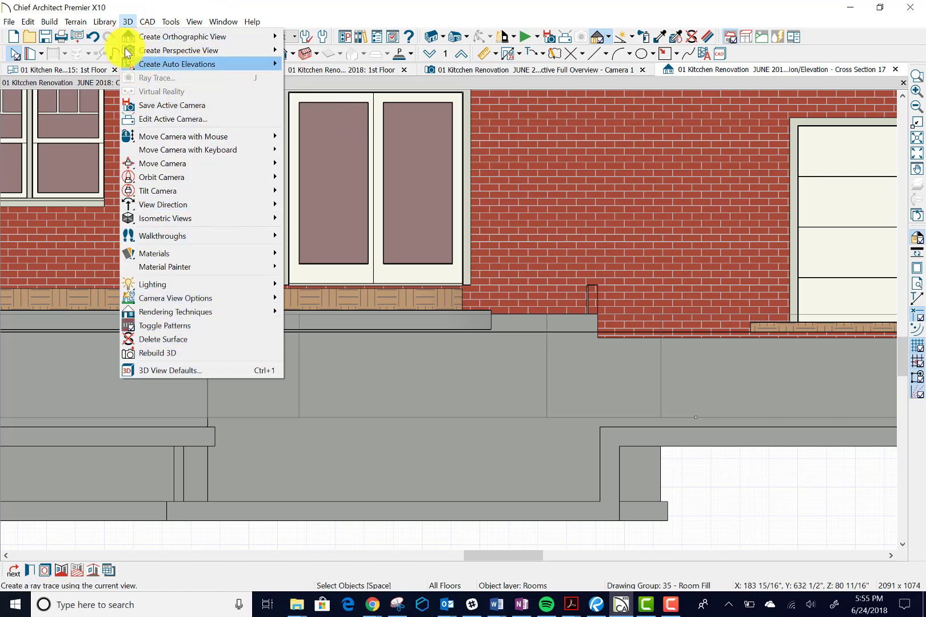
pyautogui.moveTo(46, 23)
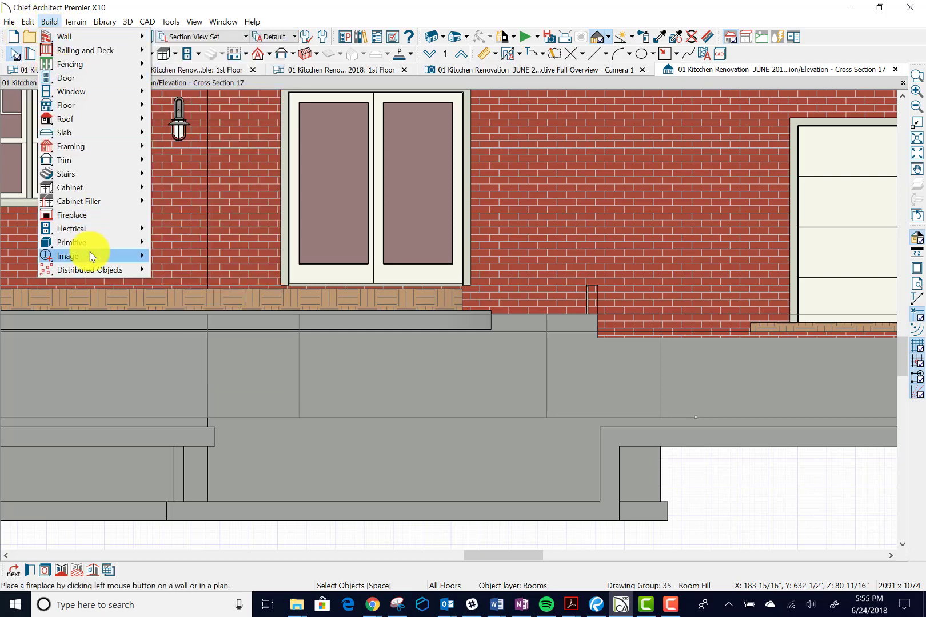
pyautogui.moveTo(87, 243)
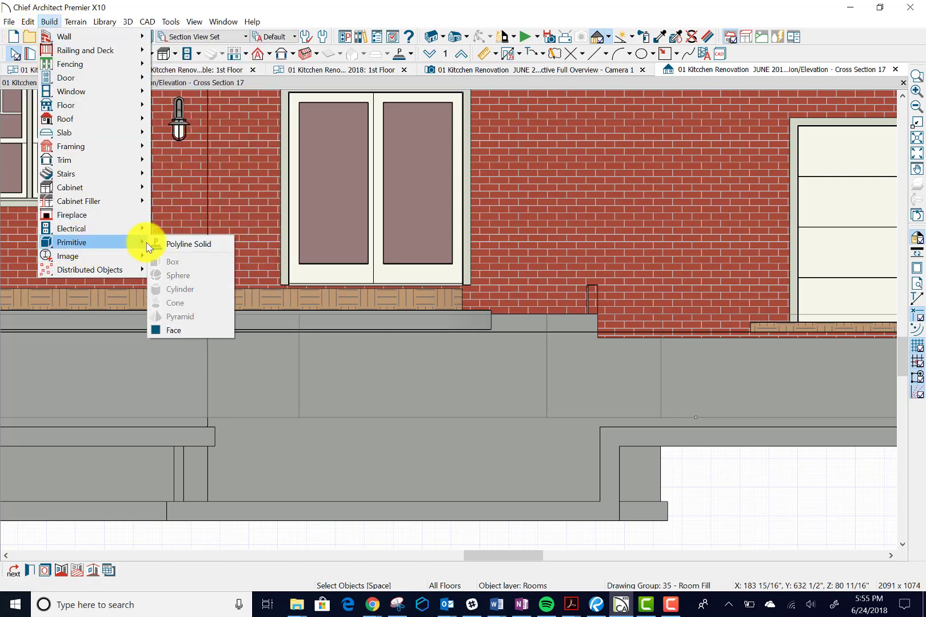
pyautogui.click(196, 244)
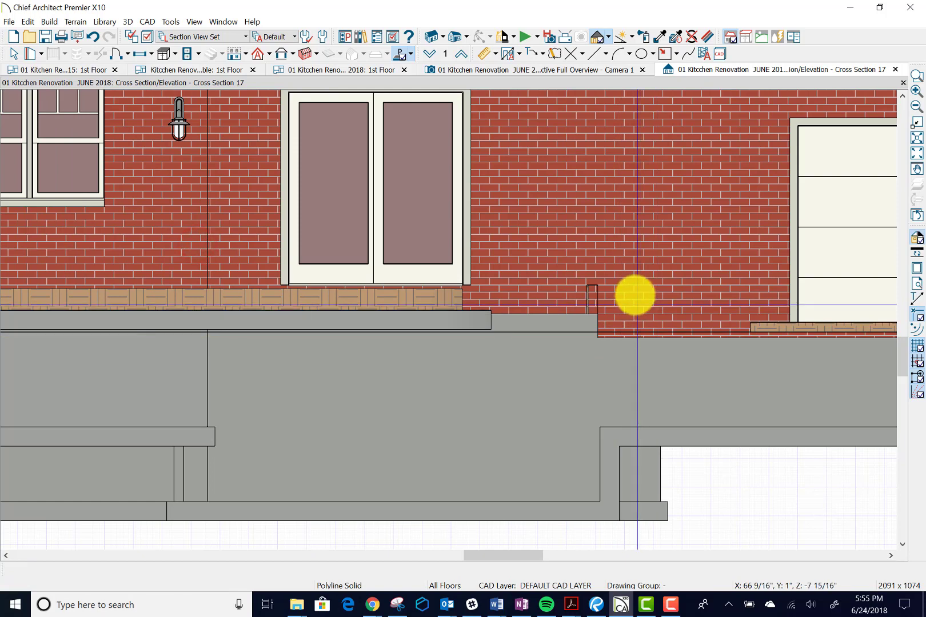
pyautogui.moveTo(635, 296); pyautogui.dragTo(720, 313)
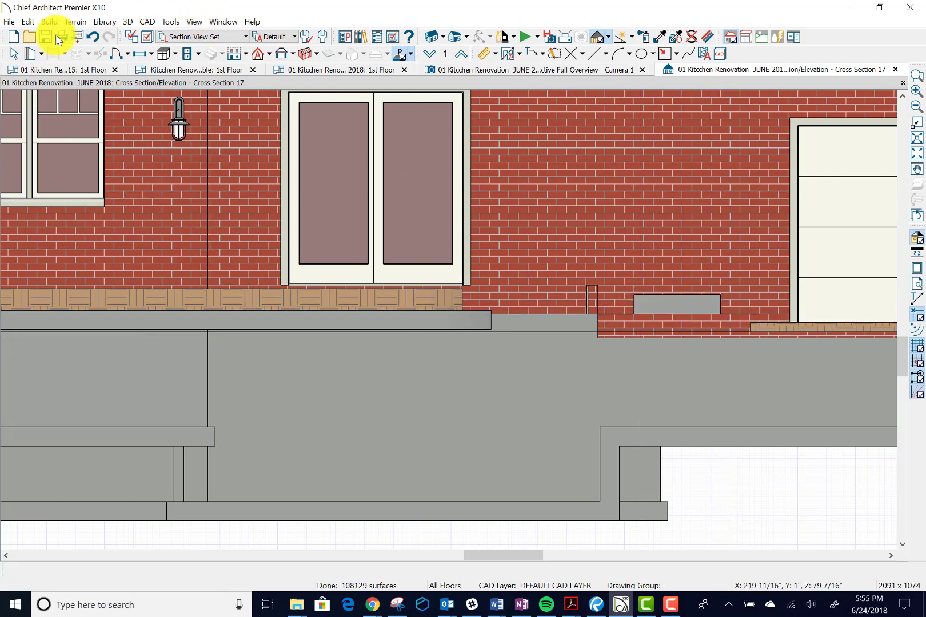
pyautogui.click(15, 53)
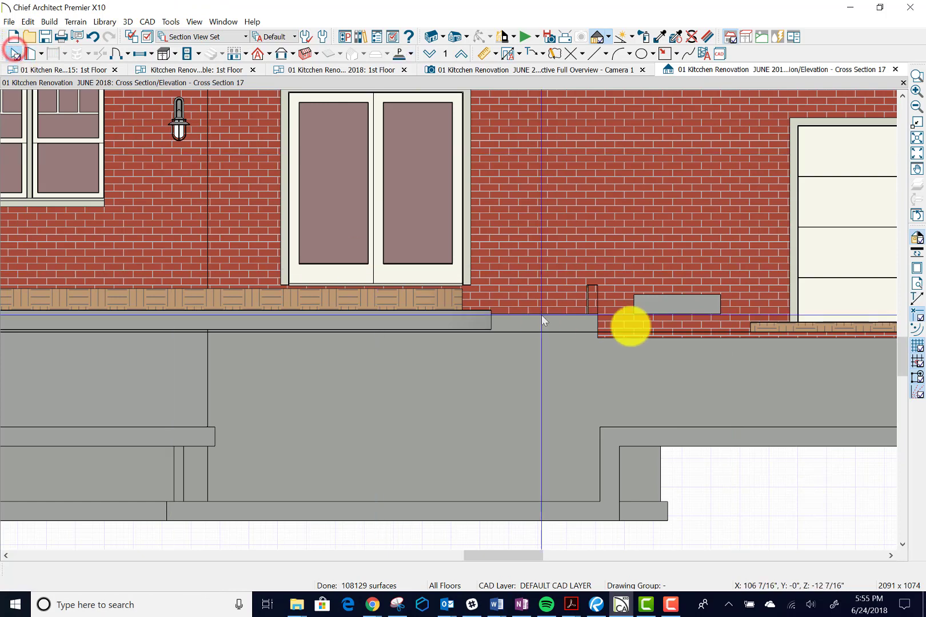
pyautogui.click(682, 303)
pyautogui.moveTo(682, 303); pyautogui.dragTo(649, 311)
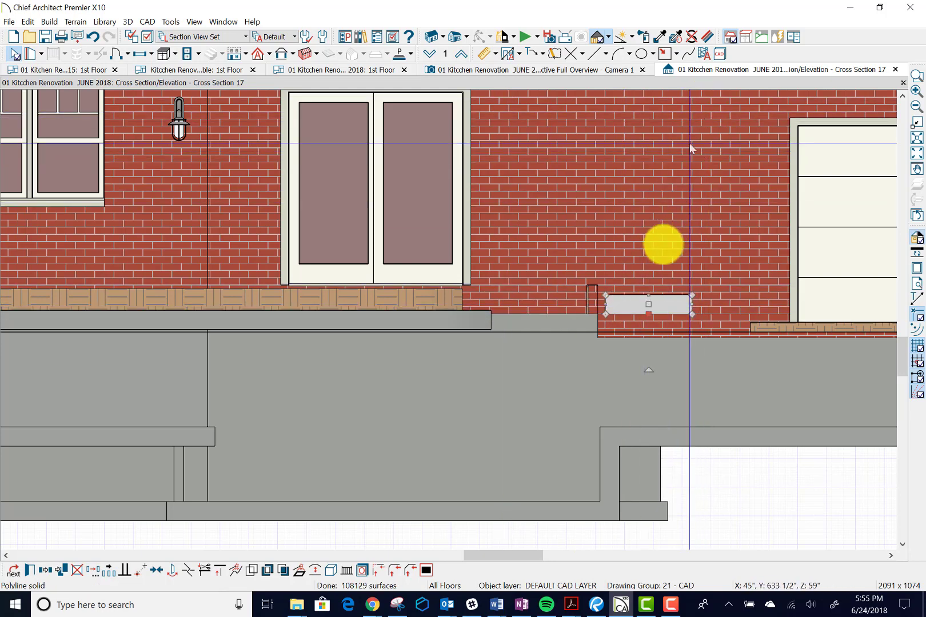
# - Stretch the solid about 5' to the end of the patio step and about 2' to the start of the garage door sill
pyautogui.moveTo(605, 305); pyautogui.dragTo(462, 307)
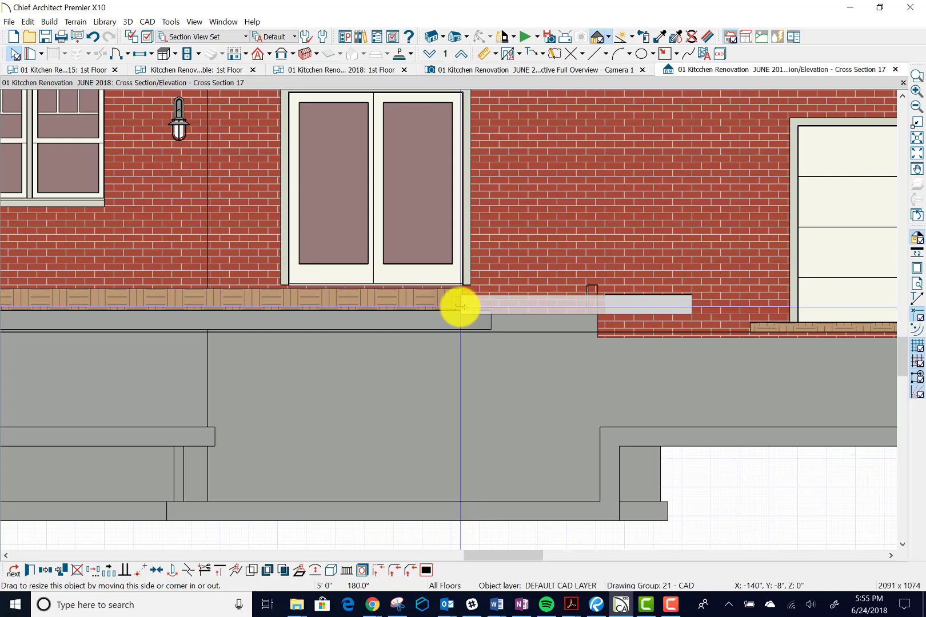
pyautogui.moveTo(461, 307); pyautogui.dragTo(462, 305)
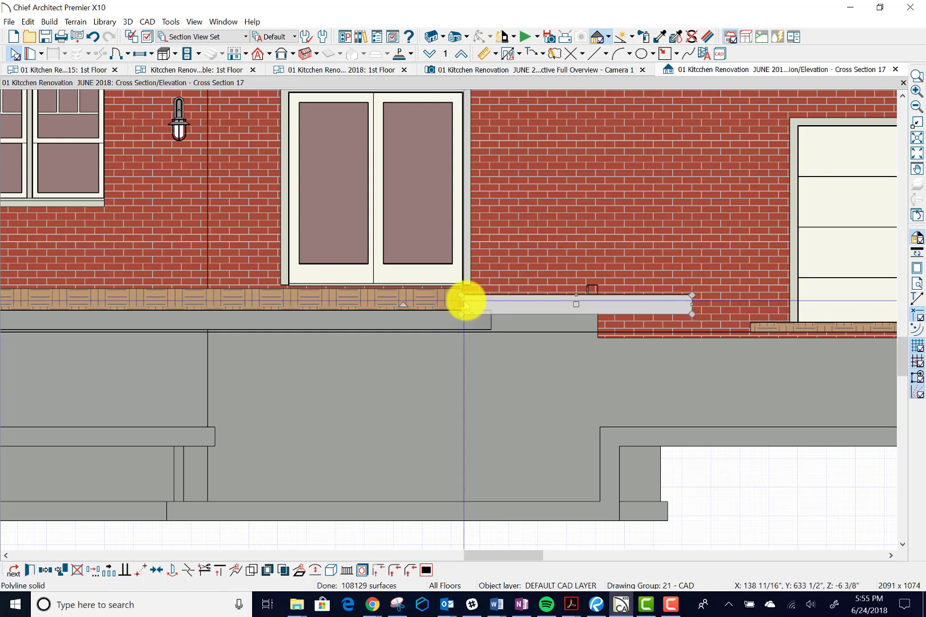
pyautogui.moveTo(693, 307); pyautogui.dragTo(751, 320)
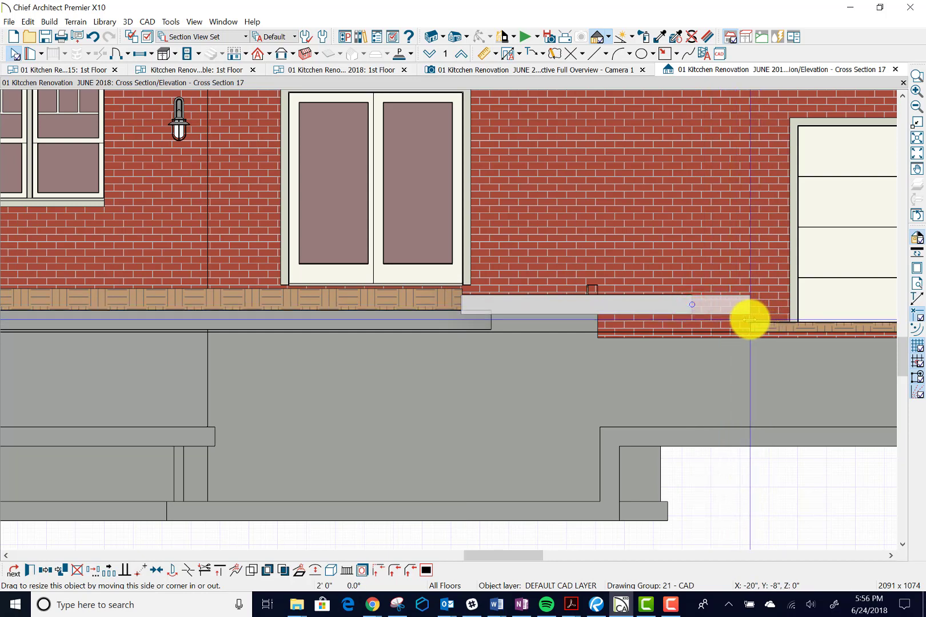
pyautogui.moveTo(751, 321); pyautogui.dragTo(749, 320)
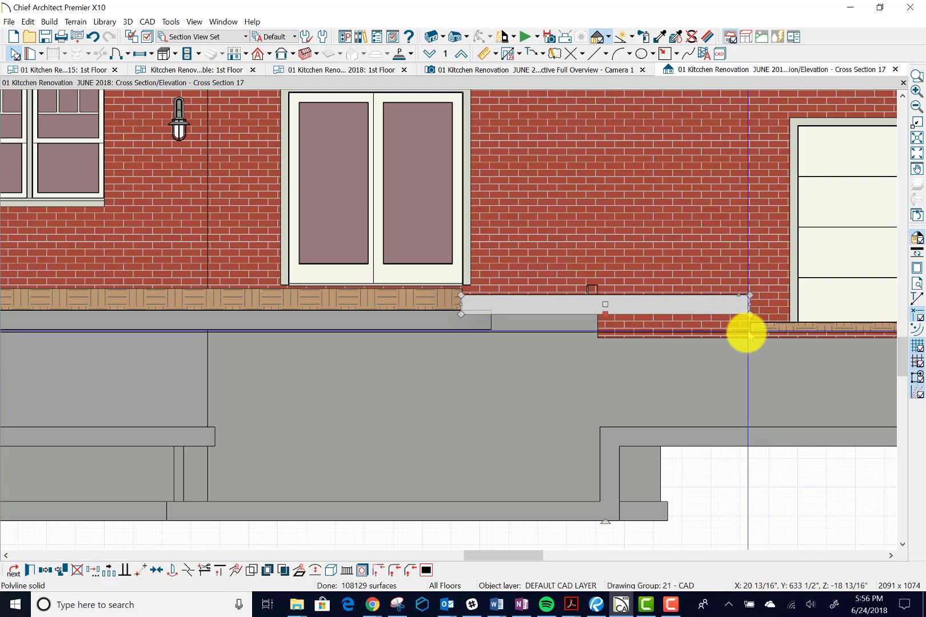
# - Extend the solid's bottom edge below grade and lower its garage-side top corner to sill level to form the ramp slope
pyautogui.scroll(1, 679, 353)
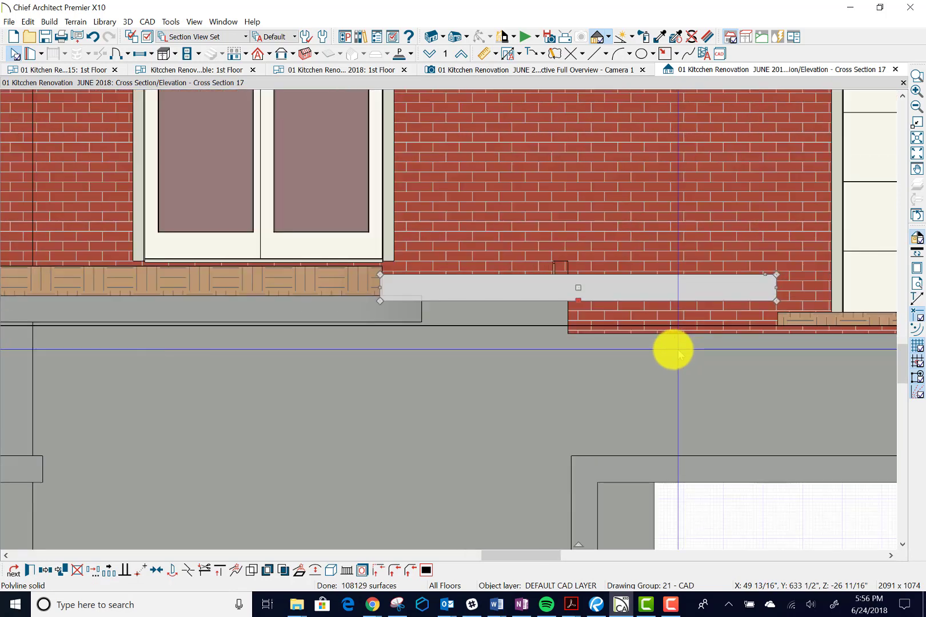
pyautogui.moveTo(578, 301); pyautogui.dragTo(551, 357)
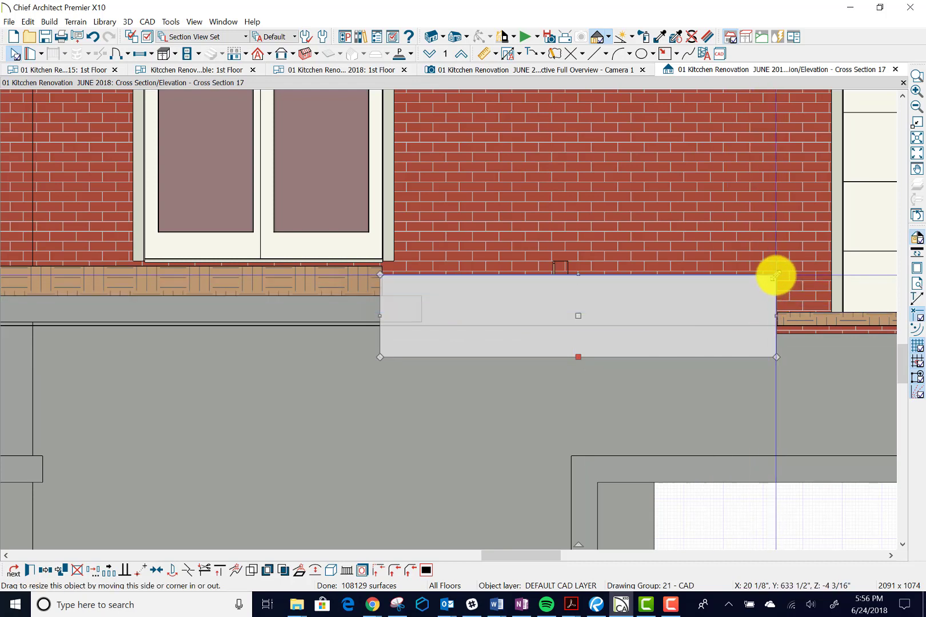
pyautogui.moveTo(776, 275); pyautogui.dragTo(777, 309)
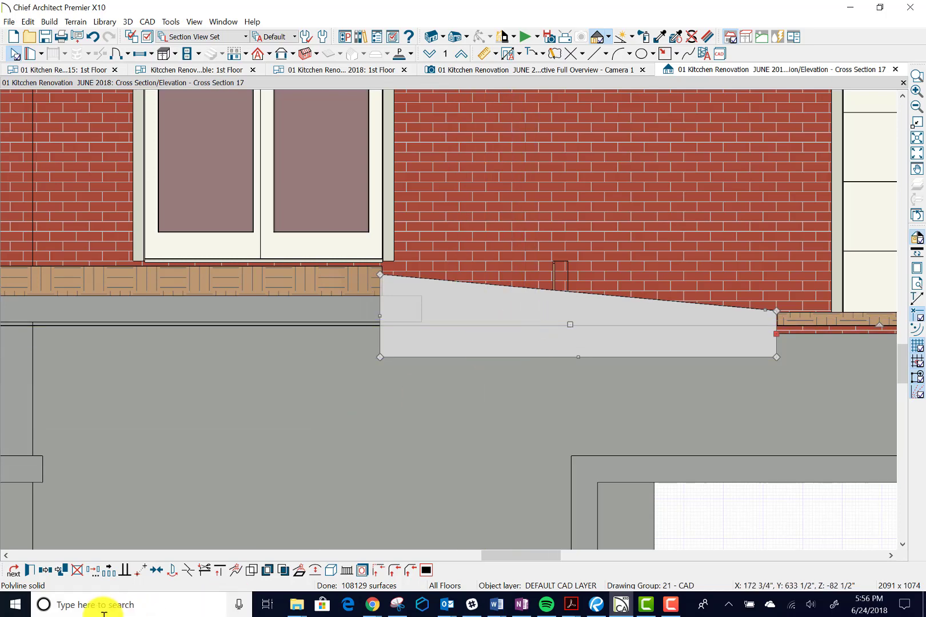
# - Set the thickness of the ramp's polyline solid to 3'
pyautogui.click(26, 573)
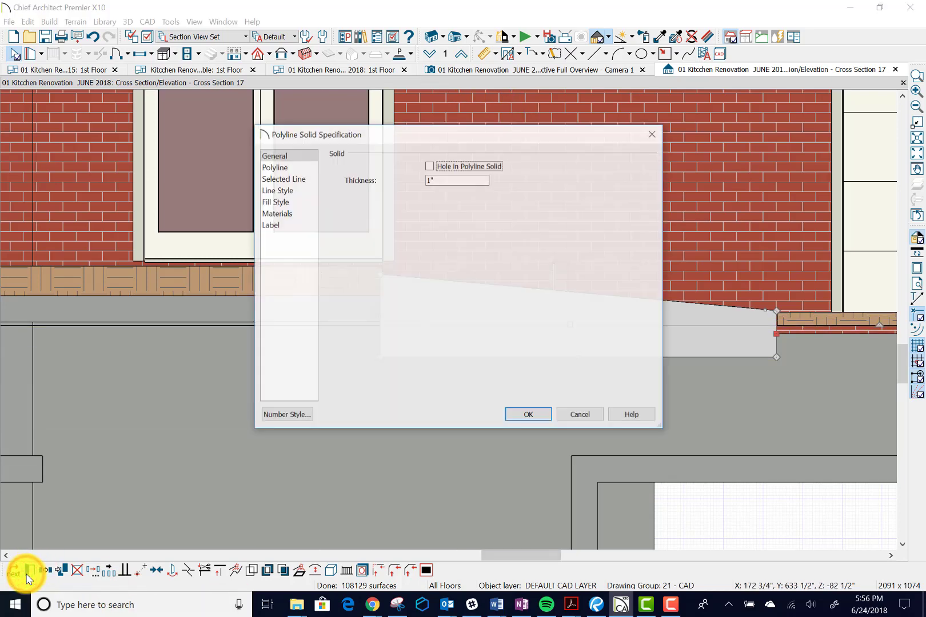
pyautogui.doubleClick(440, 180)
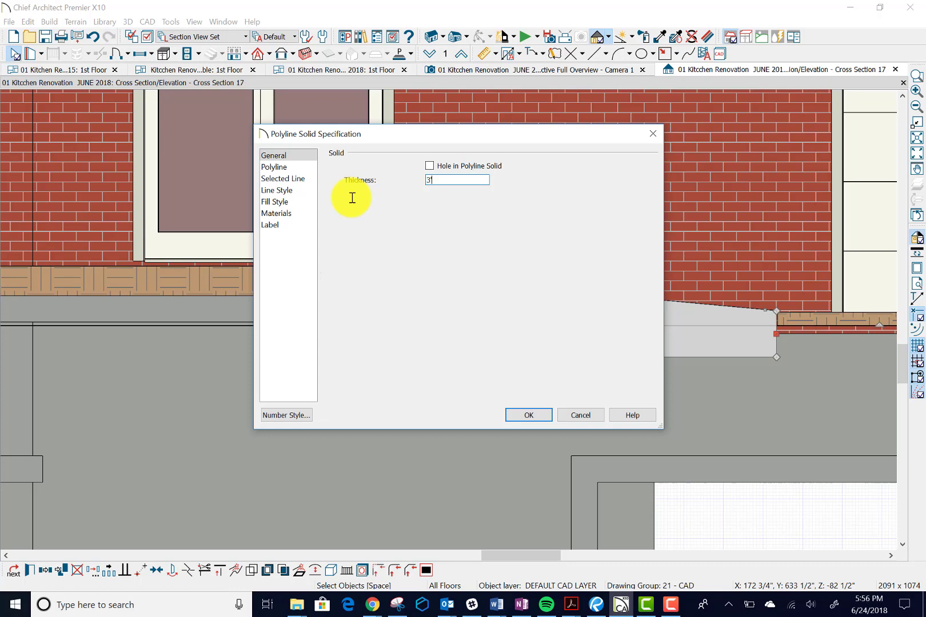
pyautogui.click(543, 416)
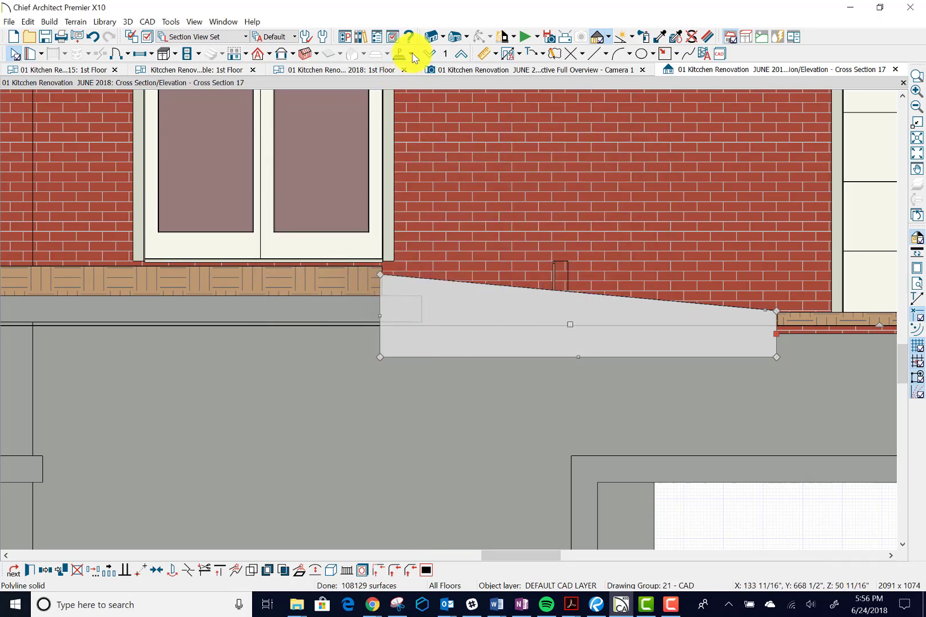
# - Close the Kitchen Renovation 2010 table plan and bring up the ramp area in the JUNE 2018 first-floor plan
pyautogui.click(230, 71)
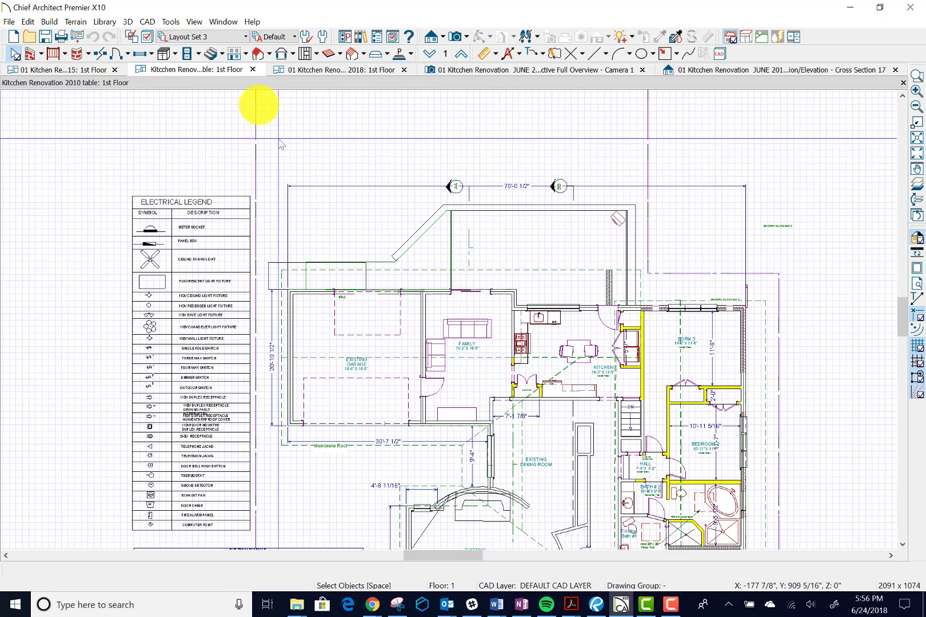
pyautogui.click(253, 70)
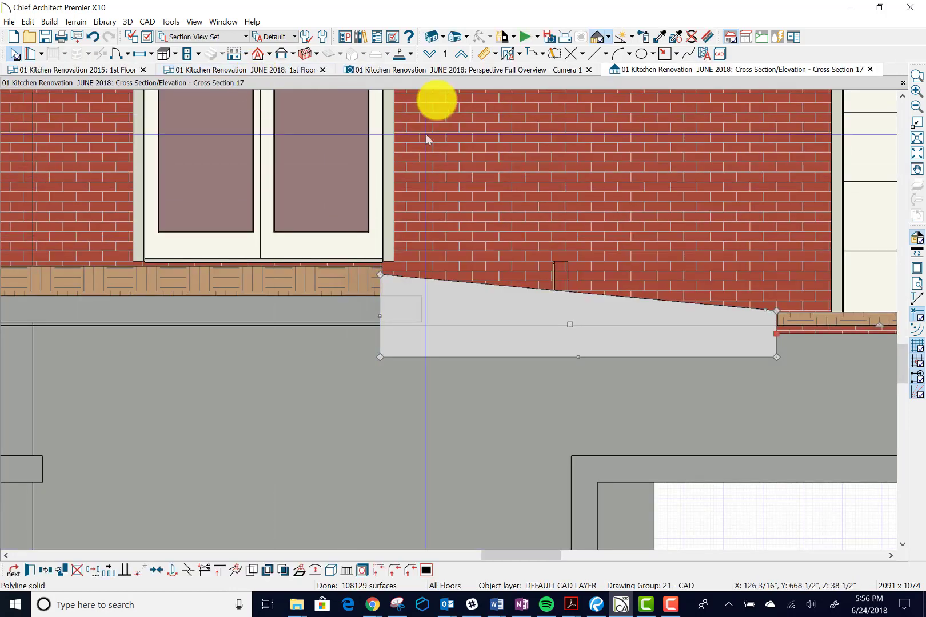
pyautogui.click(309, 71)
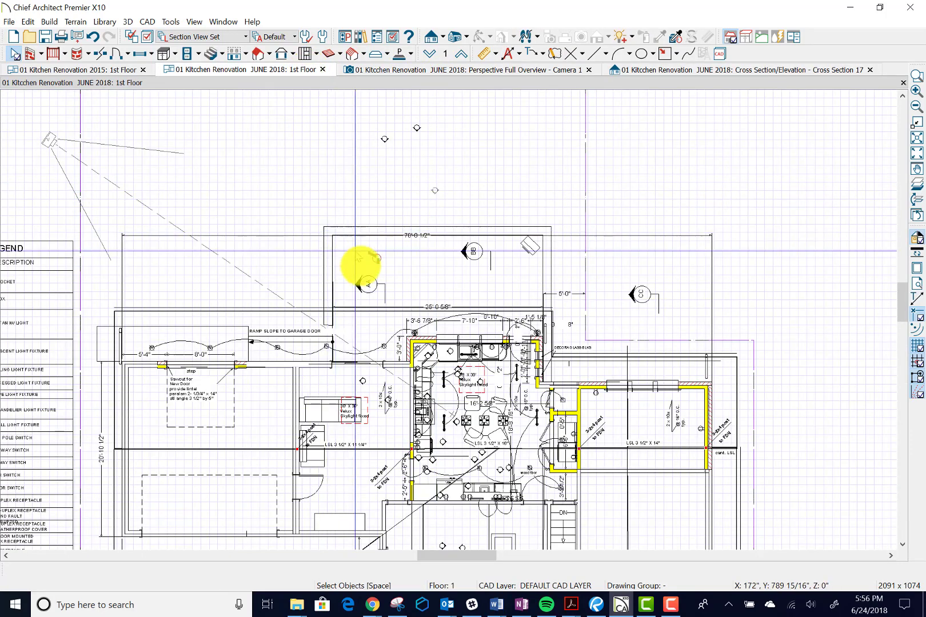
pyautogui.scroll(1, 270, 366)
pyautogui.click(270, 365)
pyautogui.scroll(3, 270, 366)
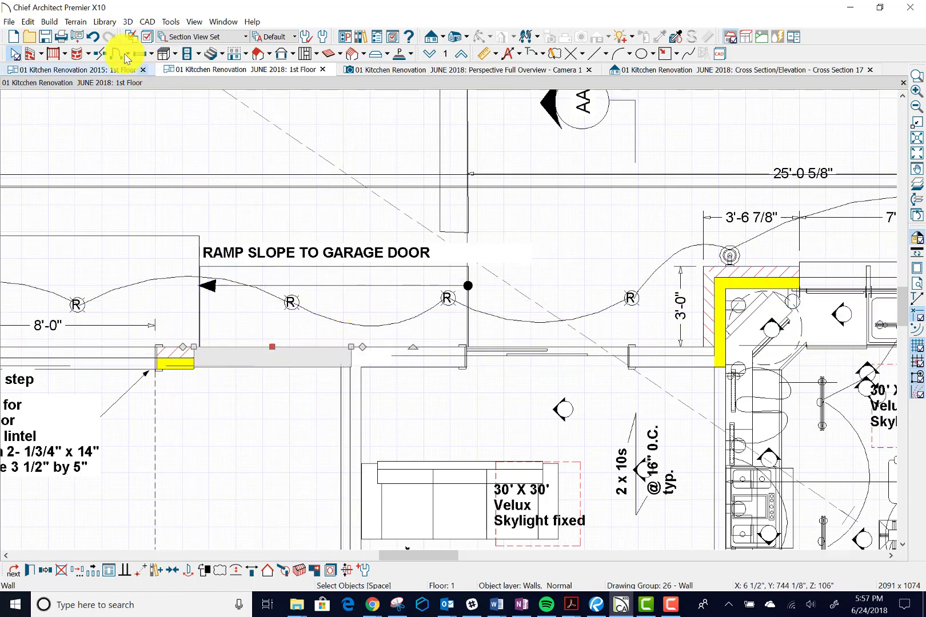
pyautogui.click(8, 56)
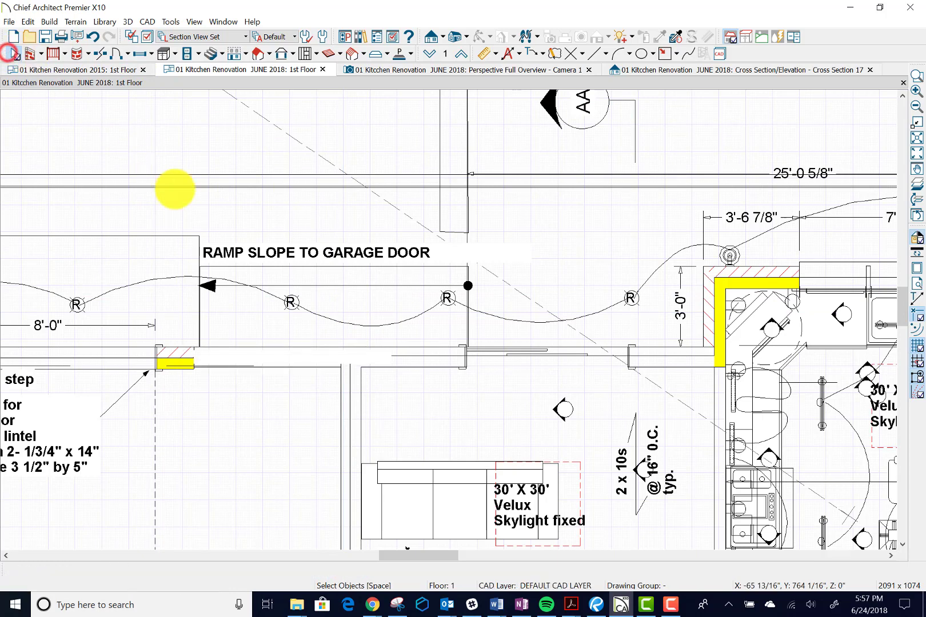
# - Shift the ramp solid away from the house by extending its outer edge and moving its wall-side edge about 4'3" outward
pyautogui.click(280, 268)
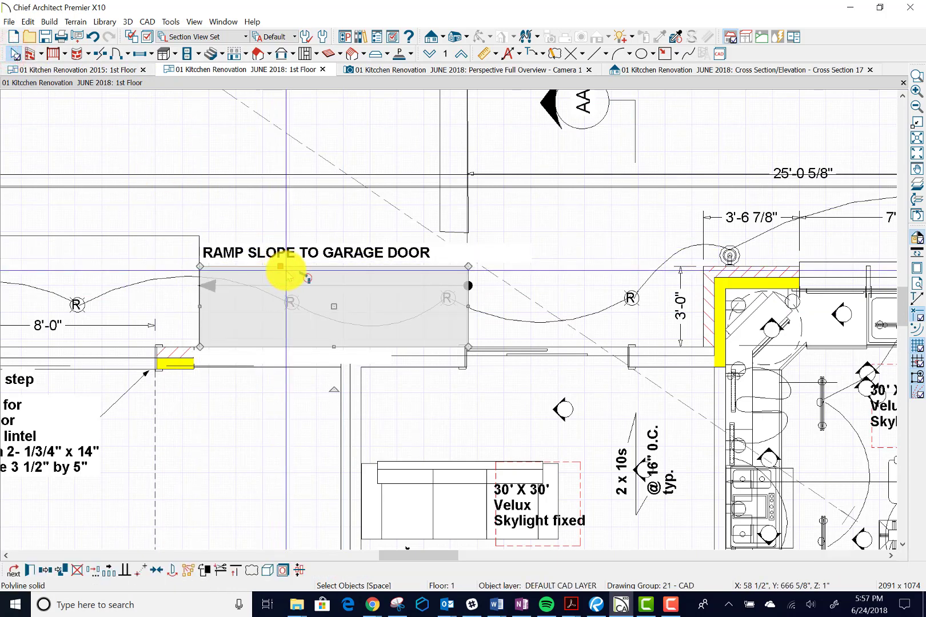
pyautogui.moveTo(280, 268); pyautogui.dragTo(266, 139)
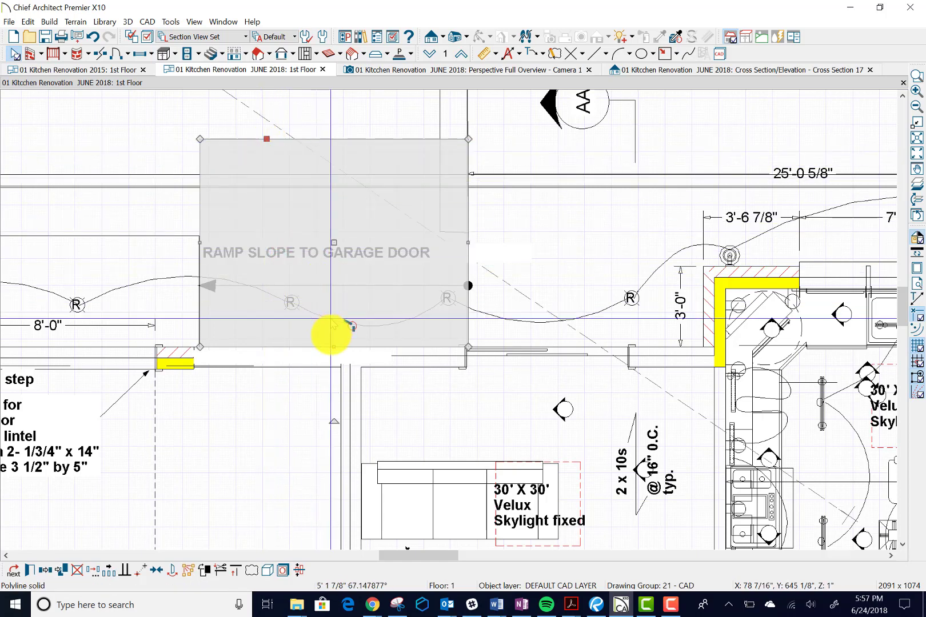
pyautogui.moveTo(334, 346); pyautogui.dragTo(329, 233)
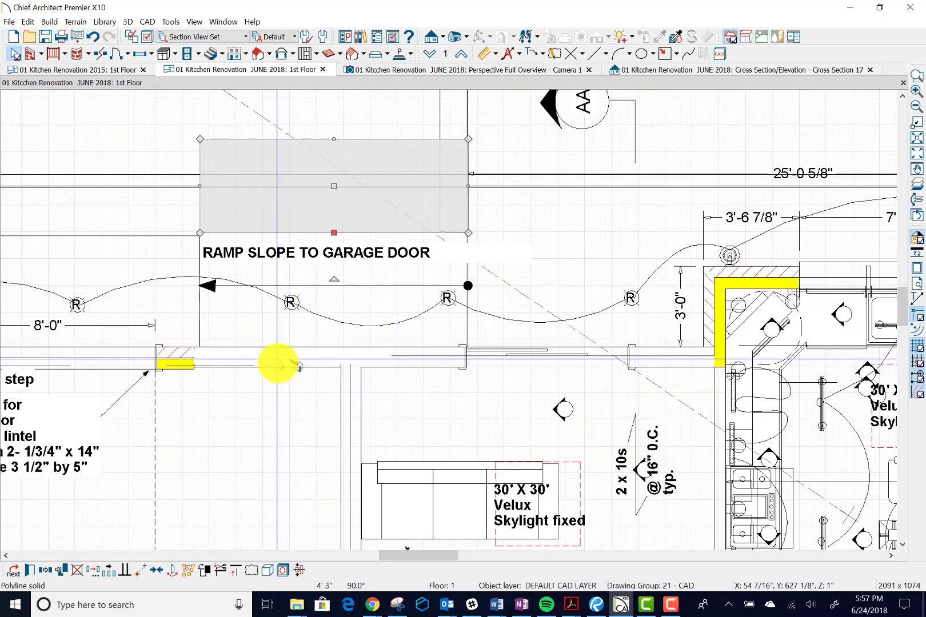
# - Move the ramp's slope arrow, its start dot and the RAMP SLOPE TO GARAGE DOOR note onto the ramp solid, narrowing the note's text box by 3'7"
pyautogui.click(370, 284)
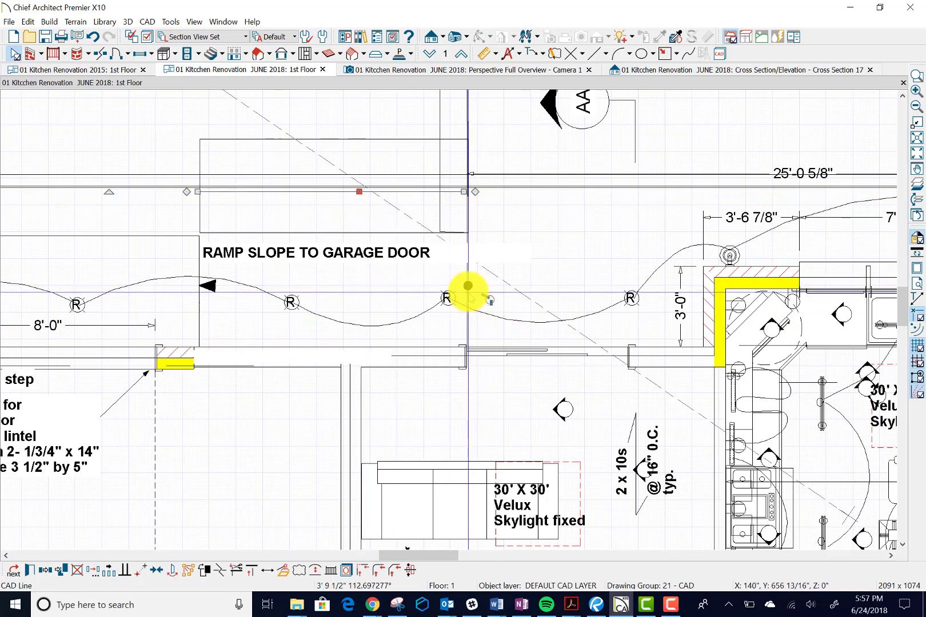
pyautogui.click(468, 287)
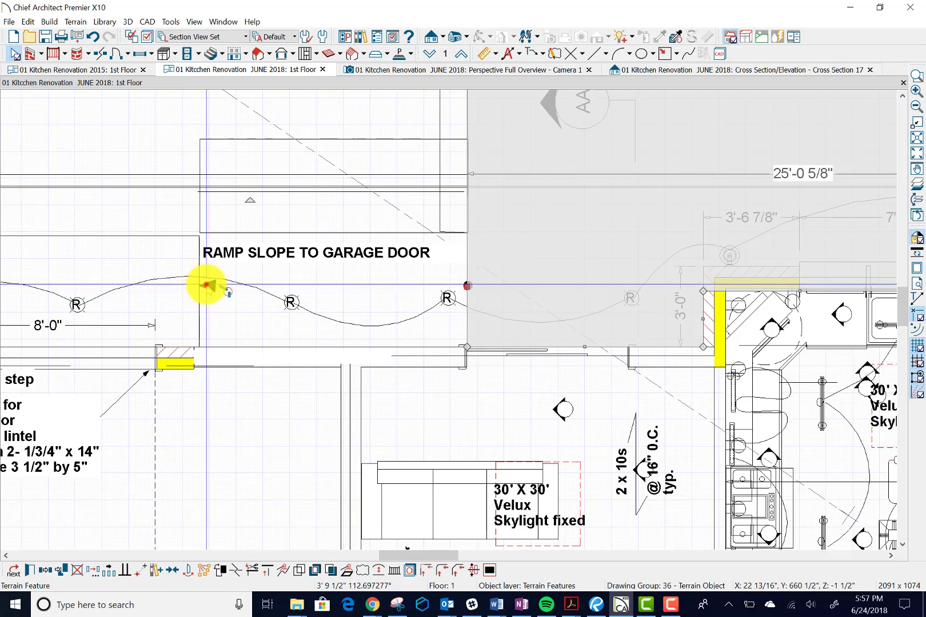
pyautogui.click(206, 284)
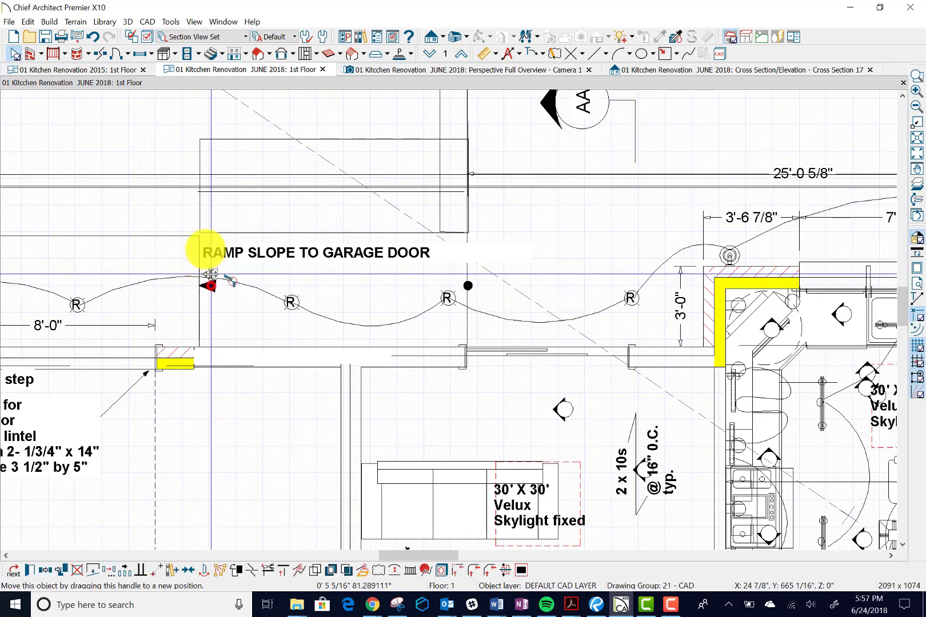
pyautogui.moveTo(210, 275); pyautogui.dragTo(206, 190)
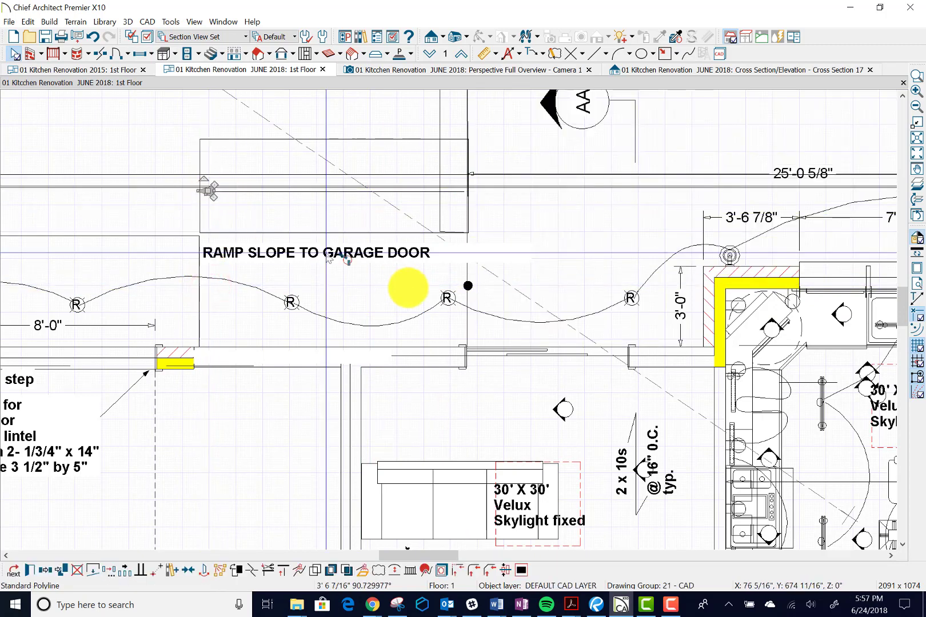
pyautogui.click(468, 286)
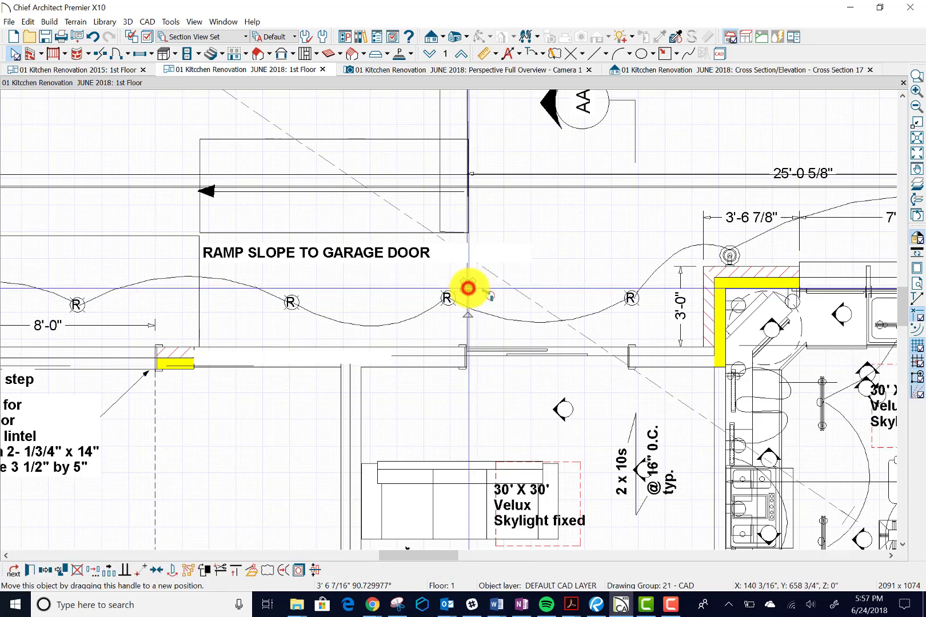
pyautogui.moveTo(467, 287); pyautogui.dragTo(467, 193)
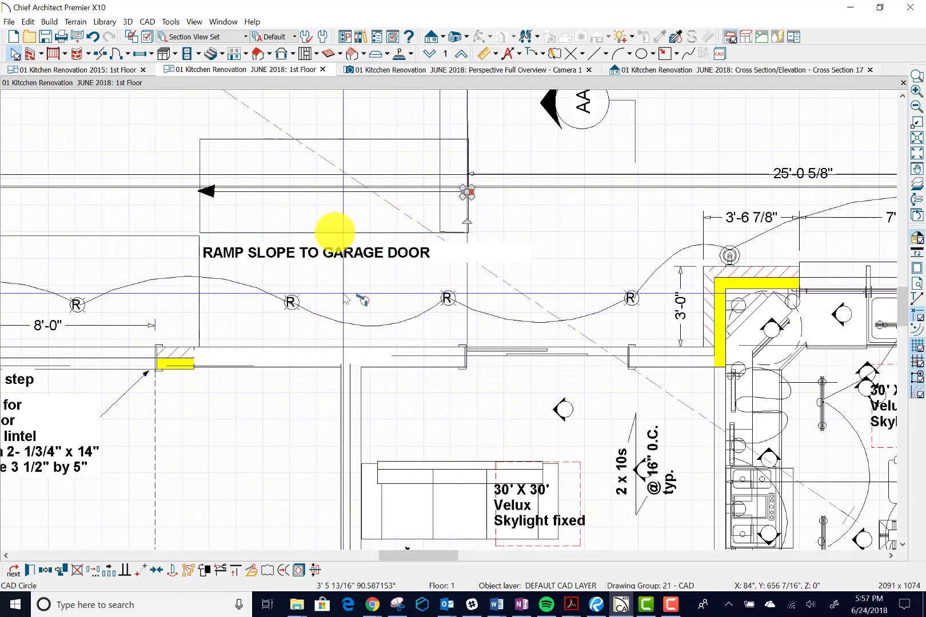
pyautogui.click(335, 105)
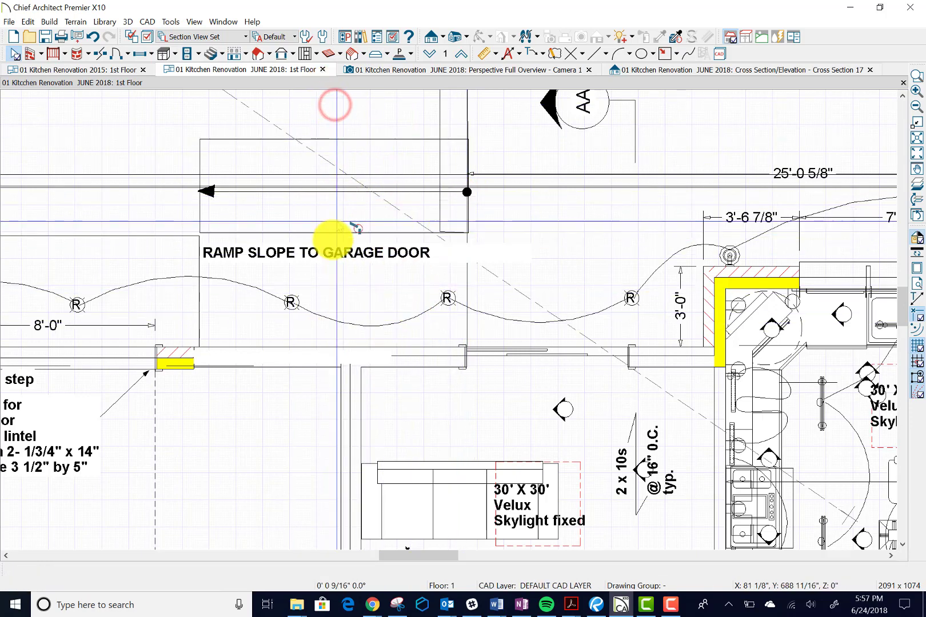
pyautogui.click(333, 252)
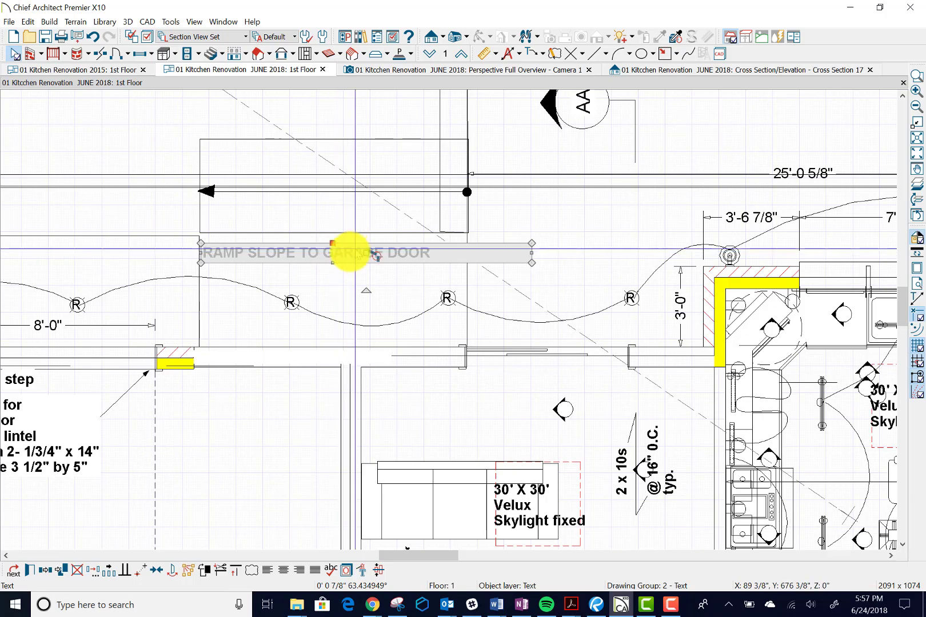
pyautogui.moveTo(366, 253); pyautogui.dragTo(333, 159)
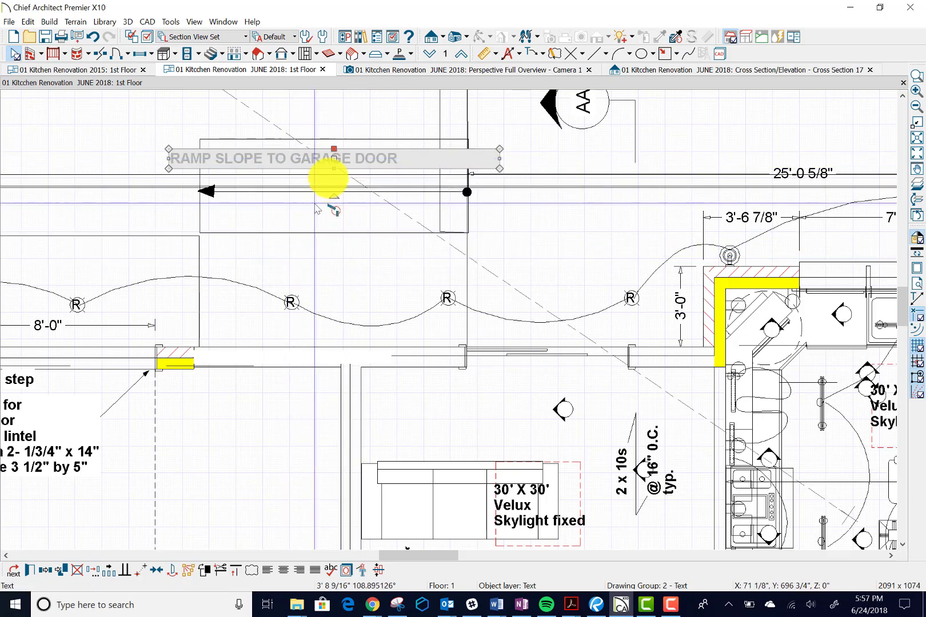
pyautogui.moveTo(332, 160); pyautogui.dragTo(376, 160)
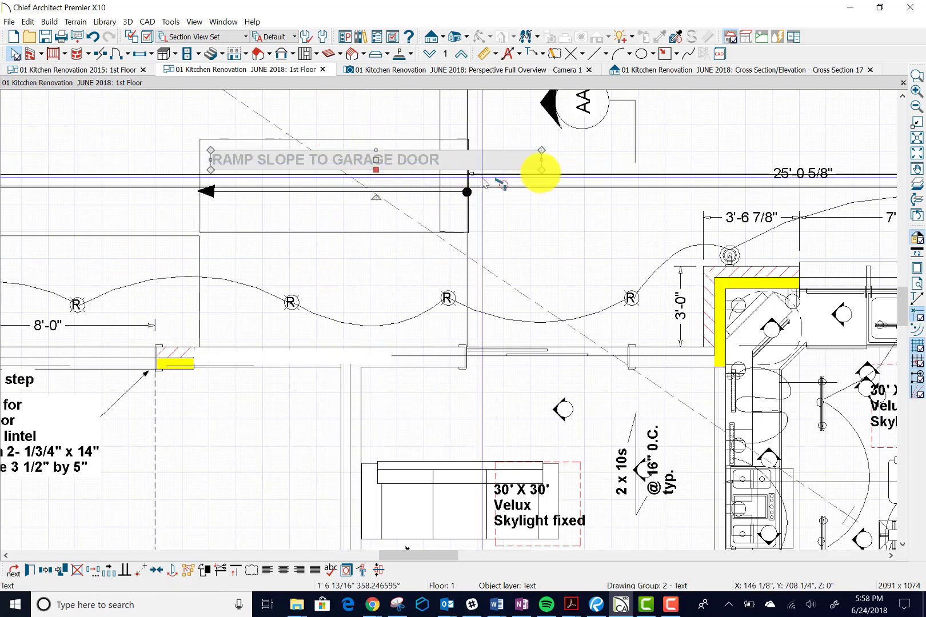
pyautogui.moveTo(542, 160); pyautogui.dragTo(449, 162)
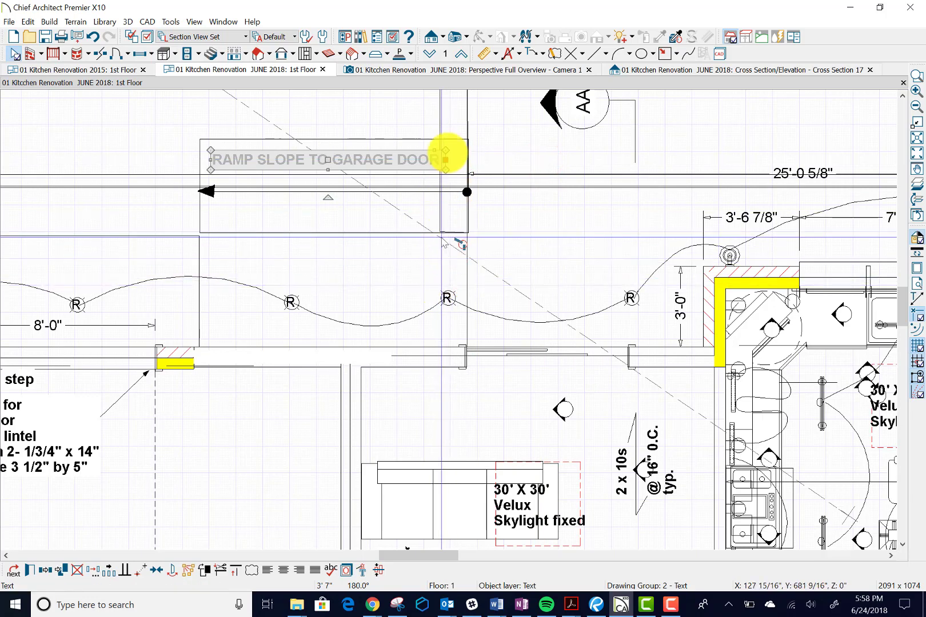
# - Pull the terrain feature's edge that overlaps the ramp back to the ramp's outer edge
pyautogui.click(437, 121)
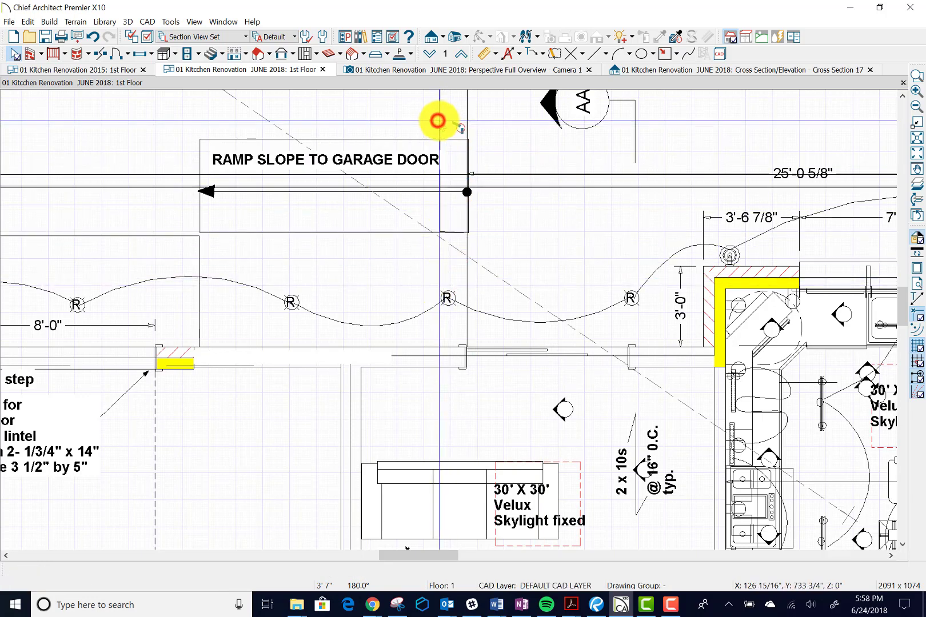
pyautogui.moveTo(440, 121)
pyautogui.mouseDown()
pyautogui.moveTo(457, 232)
pyautogui.moveTo(439, 139)
pyautogui.mouseUp()
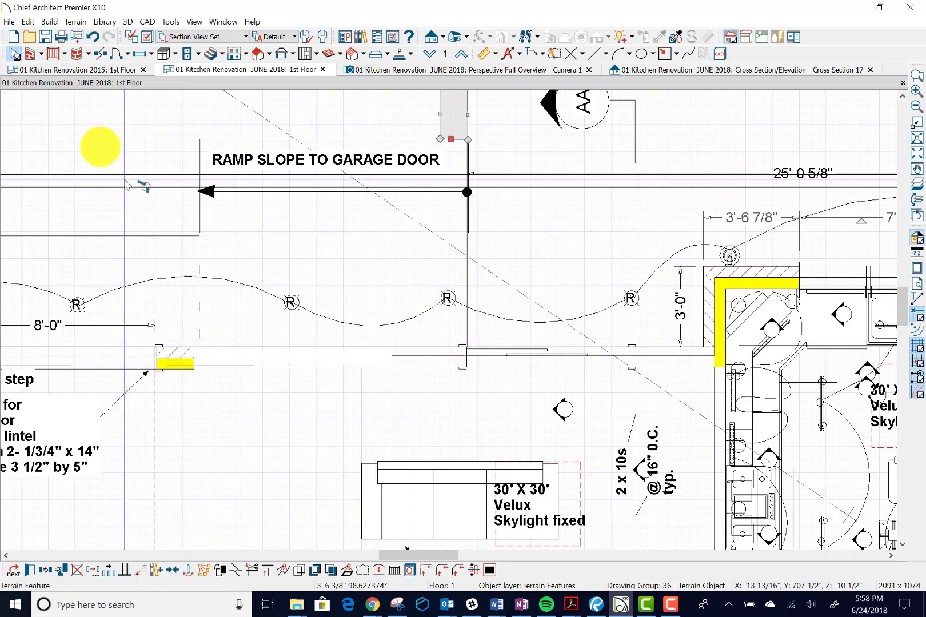
pyautogui.click(88, 131)
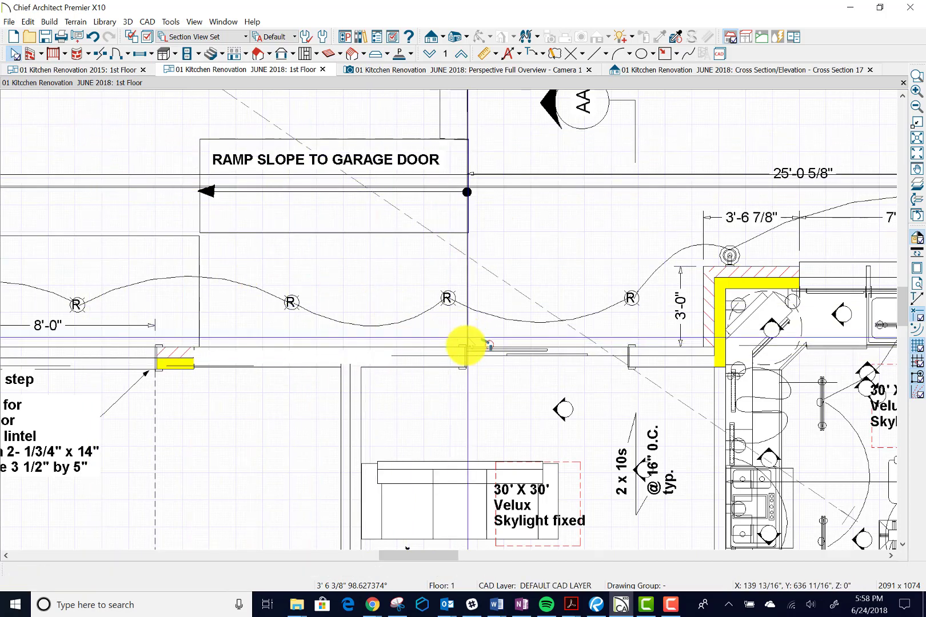
# - Move the three recessed lights between the ramp and the kitchen corner about 2'7" to 3'2" outward from the house
pyautogui.click(632, 300)
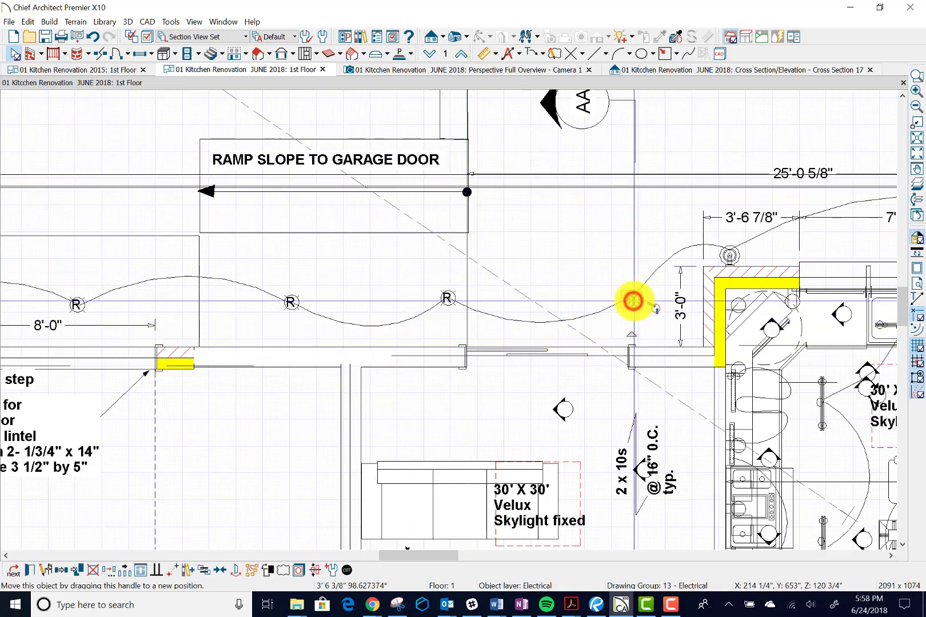
pyautogui.moveTo(634, 300); pyautogui.dragTo(622, 231)
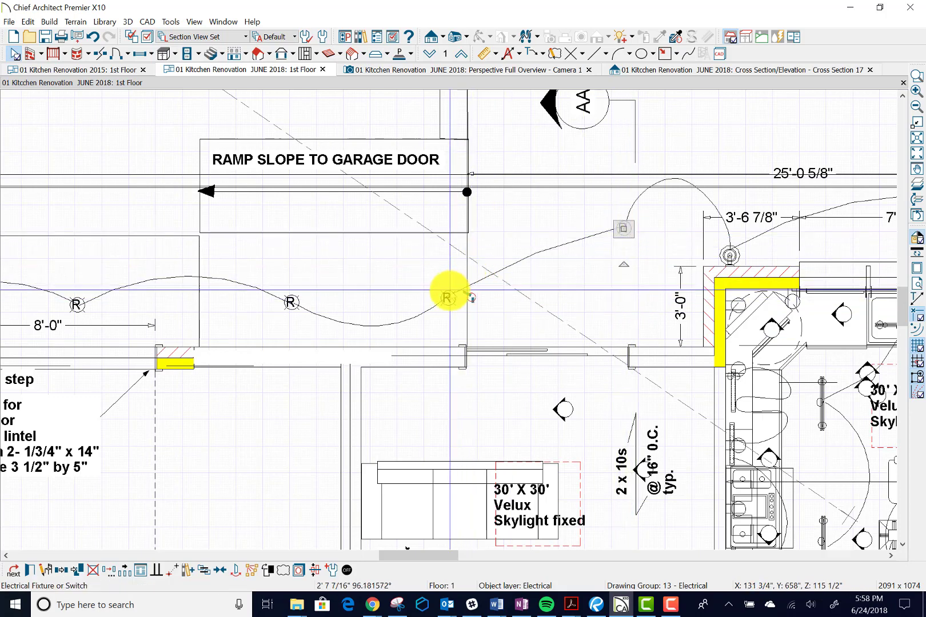
pyautogui.click(447, 296)
pyautogui.moveTo(447, 297); pyautogui.dragTo(437, 228)
pyautogui.click(292, 301)
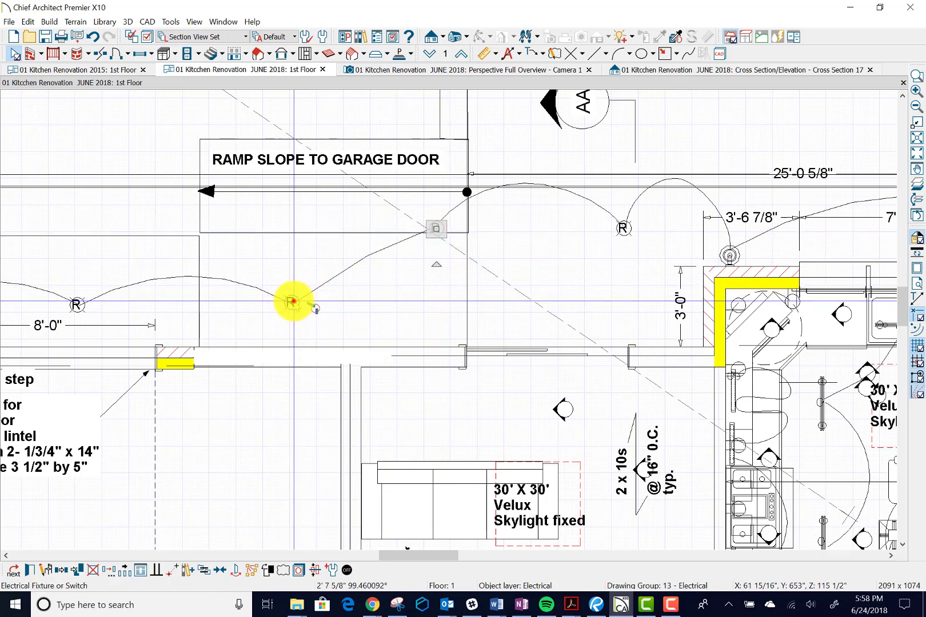
pyautogui.moveTo(293, 301); pyautogui.dragTo(280, 219)
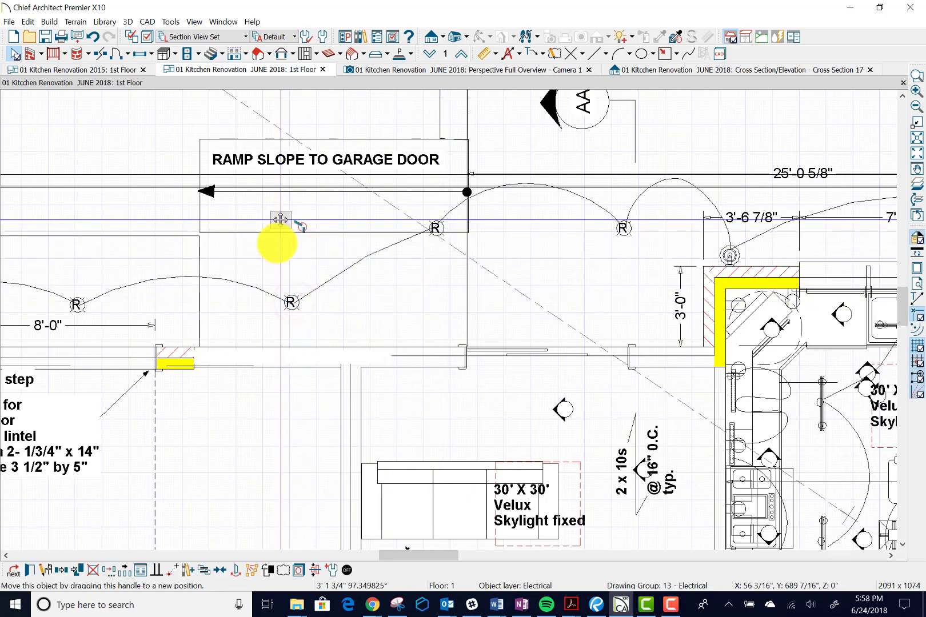
# - Move the two recessed lights in front of the new 8'-0" door about 3' outward from the house
pyautogui.moveTo(443, 557); pyautogui.dragTo(388, 558)
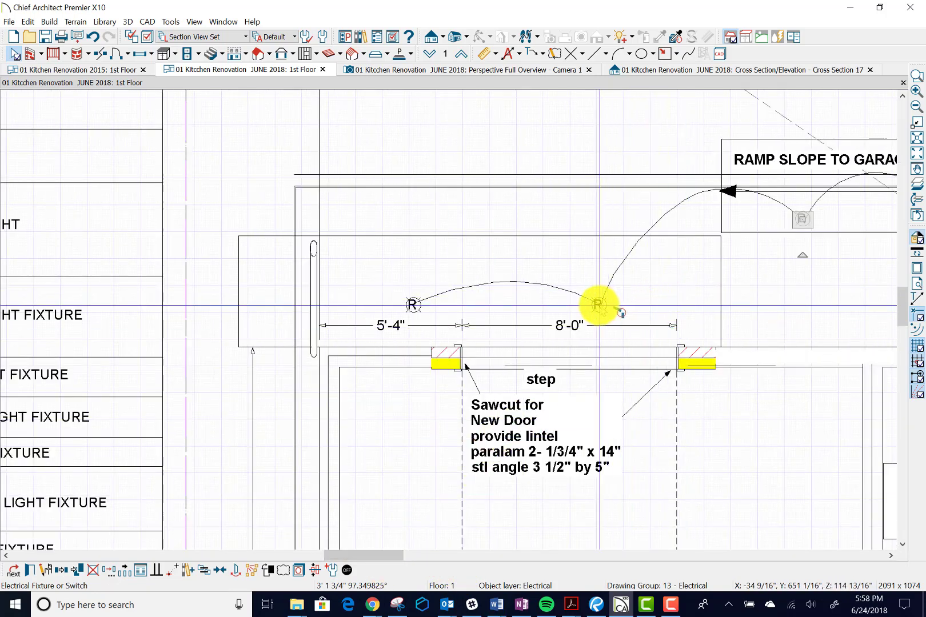
pyautogui.click(597, 304)
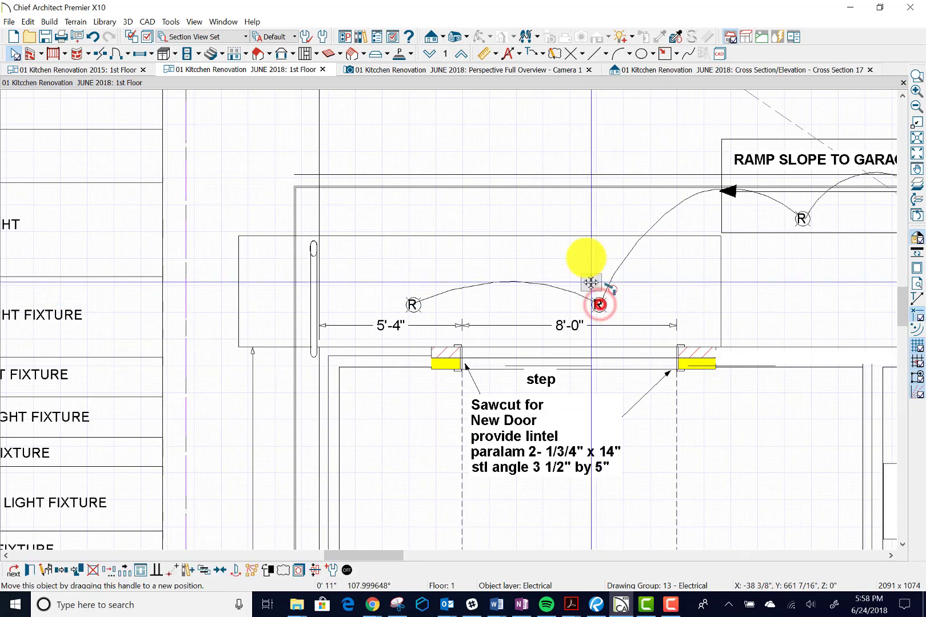
pyautogui.click(413, 306)
pyautogui.moveTo(412, 306); pyautogui.dragTo(387, 229)
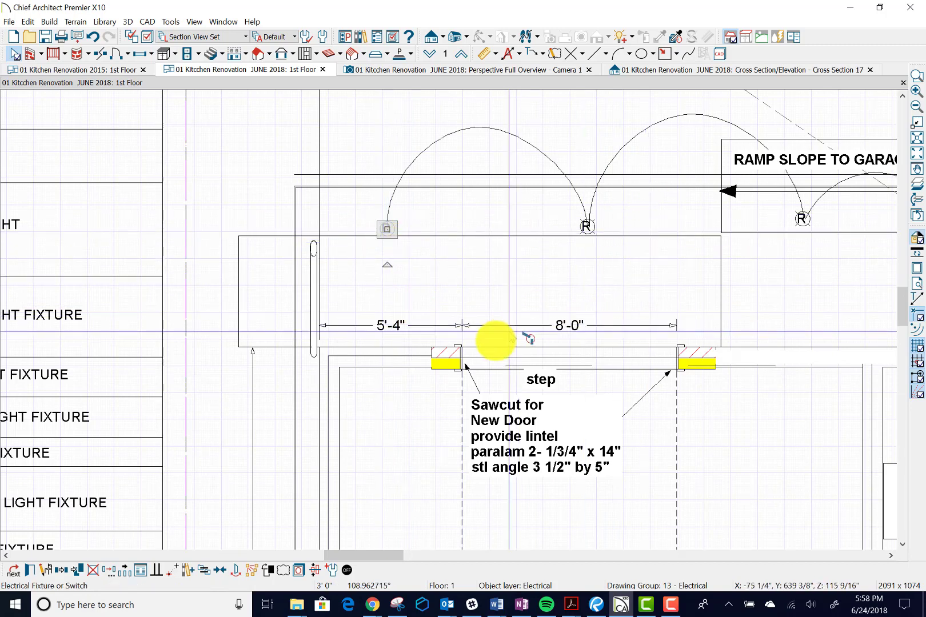
# - Extend the kitchen bump-out's exterior brick wall to the house's far side wall, about 37'3" long
pyautogui.scroll(-2, 463, 365)
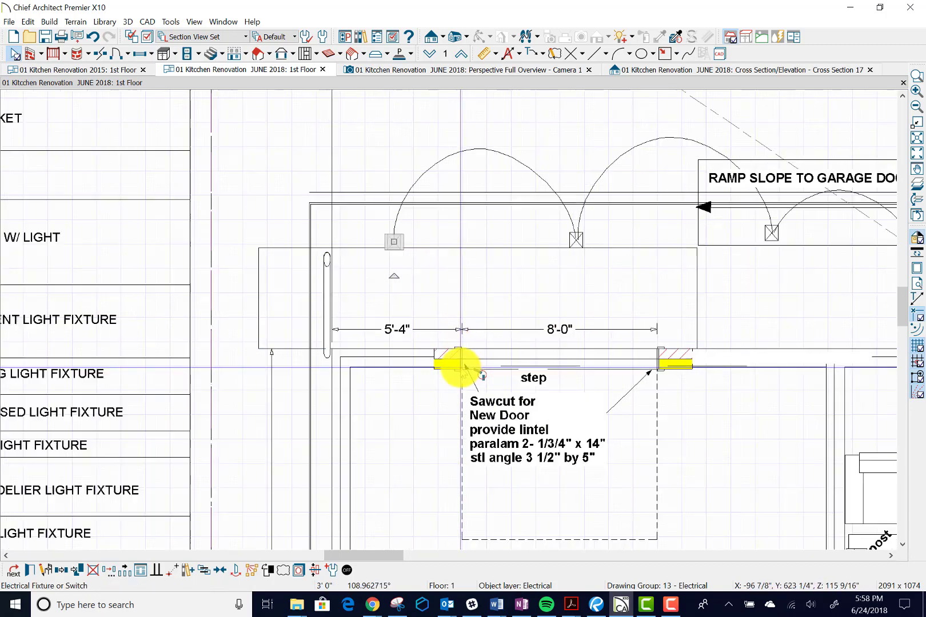
pyautogui.scroll(-2, 462, 365)
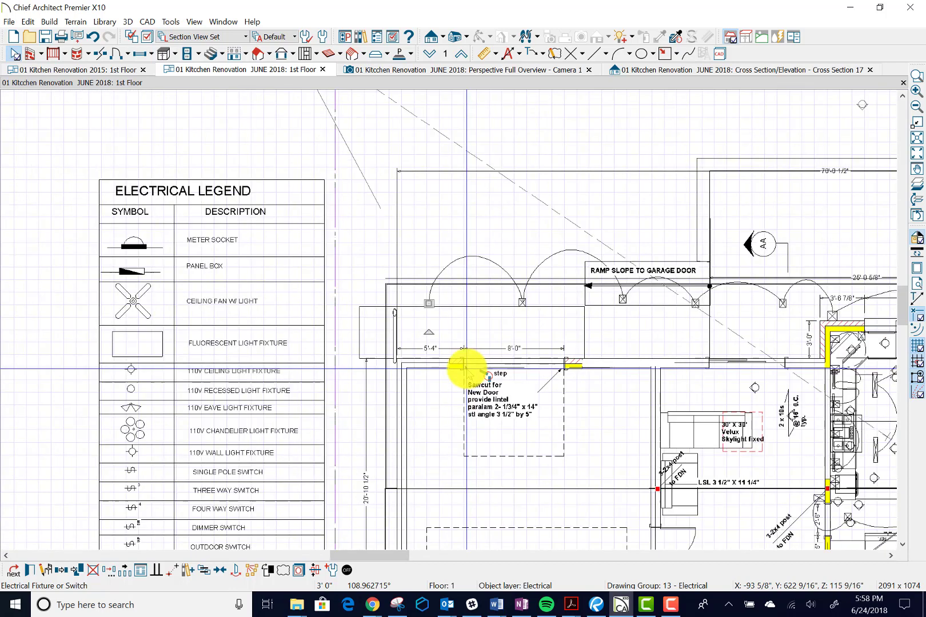
pyautogui.scroll(-1, 480, 443)
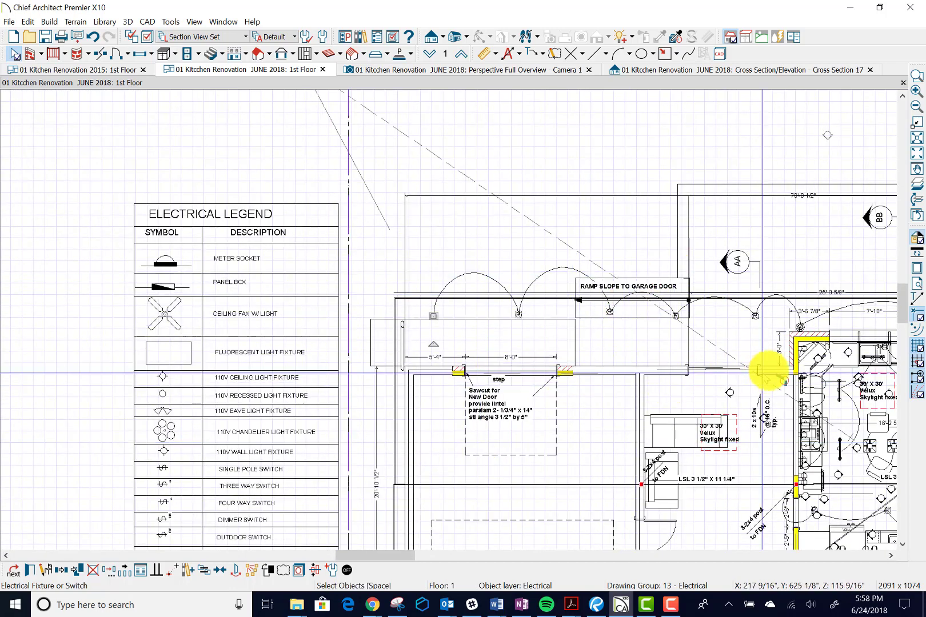
pyautogui.scroll(1, 777, 357)
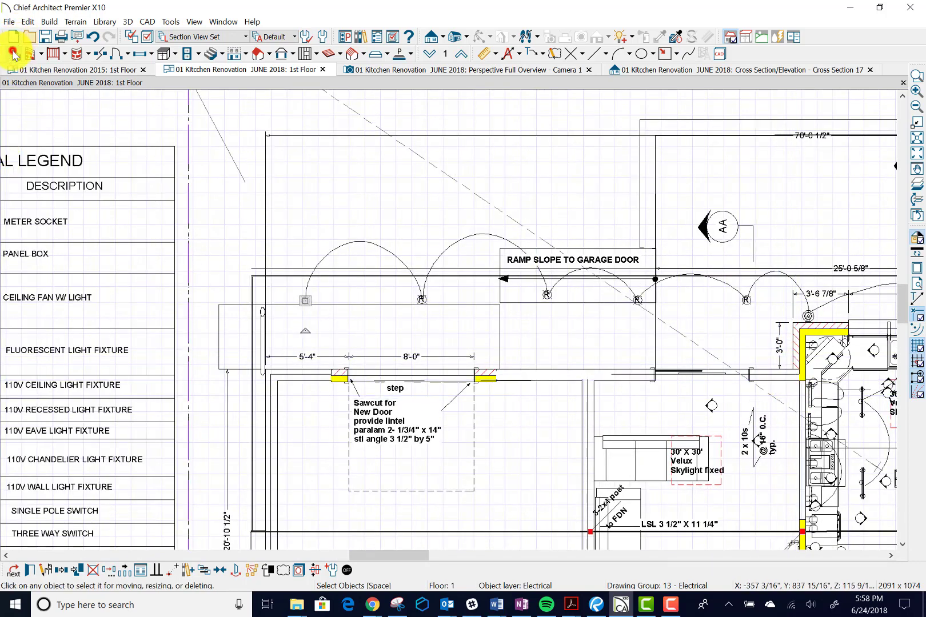
pyautogui.click(13, 53)
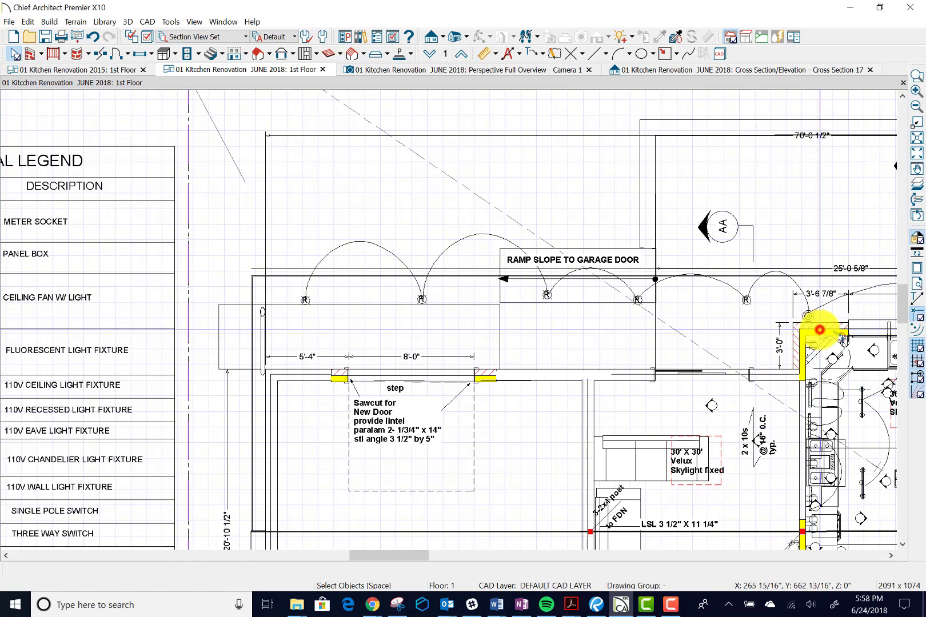
pyautogui.click(819, 330)
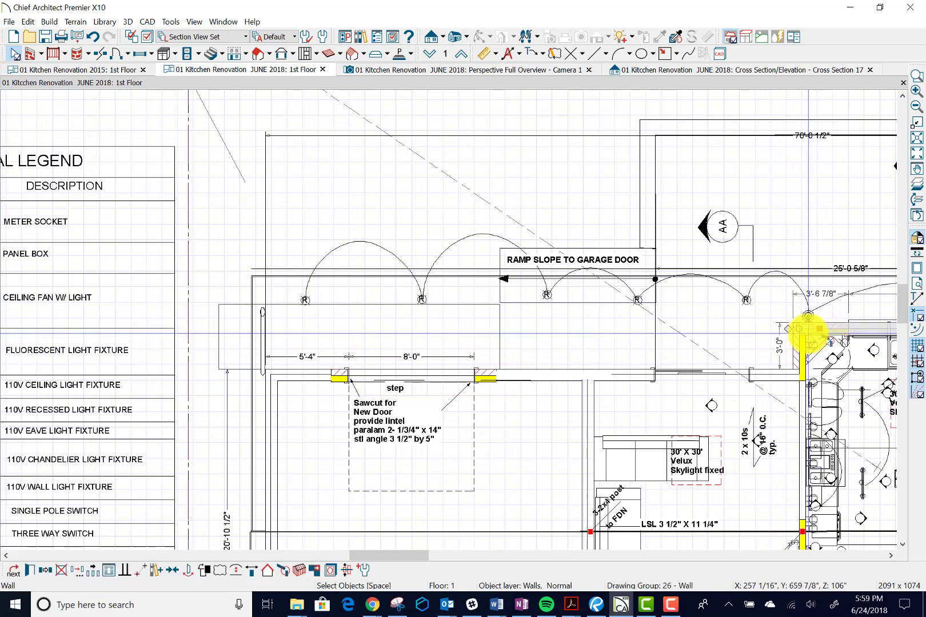
pyautogui.moveTo(797, 330); pyautogui.dragTo(276, 372)
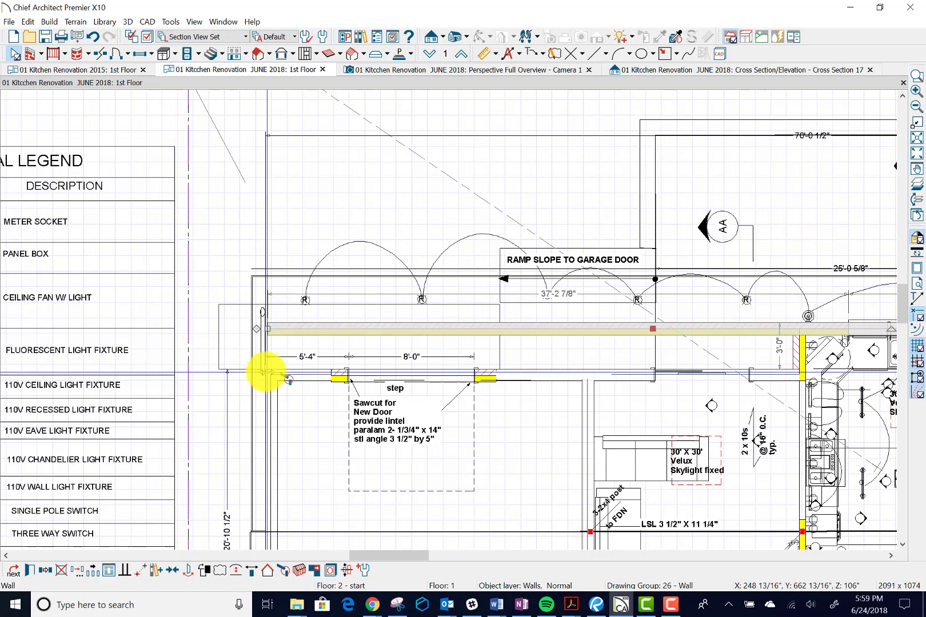
# - Extend the far side wall about 3' outward to meet the new exterior wall and break it at the original corner
pyautogui.click(269, 430)
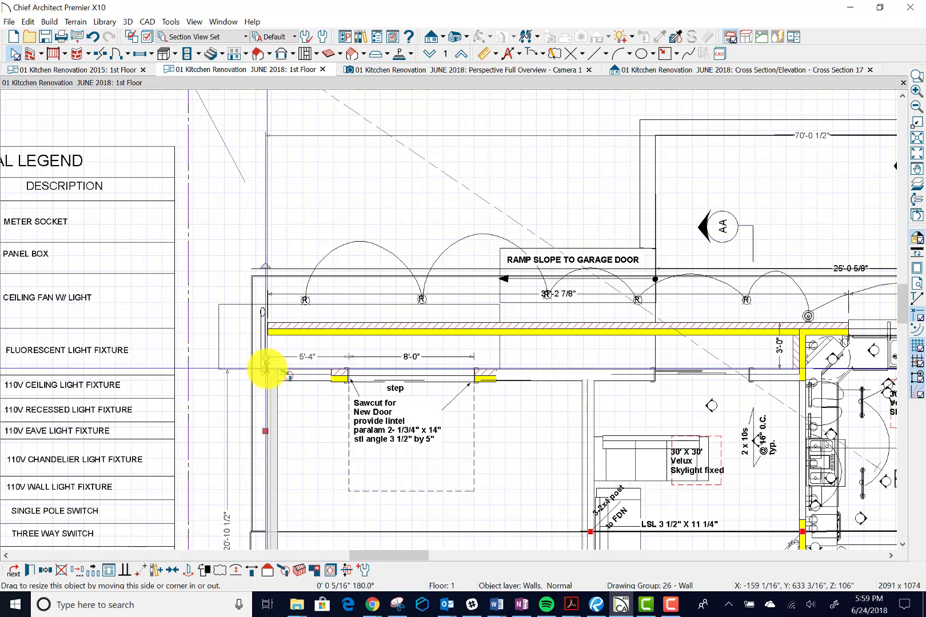
pyautogui.moveTo(266, 369); pyautogui.dragTo(264, 331)
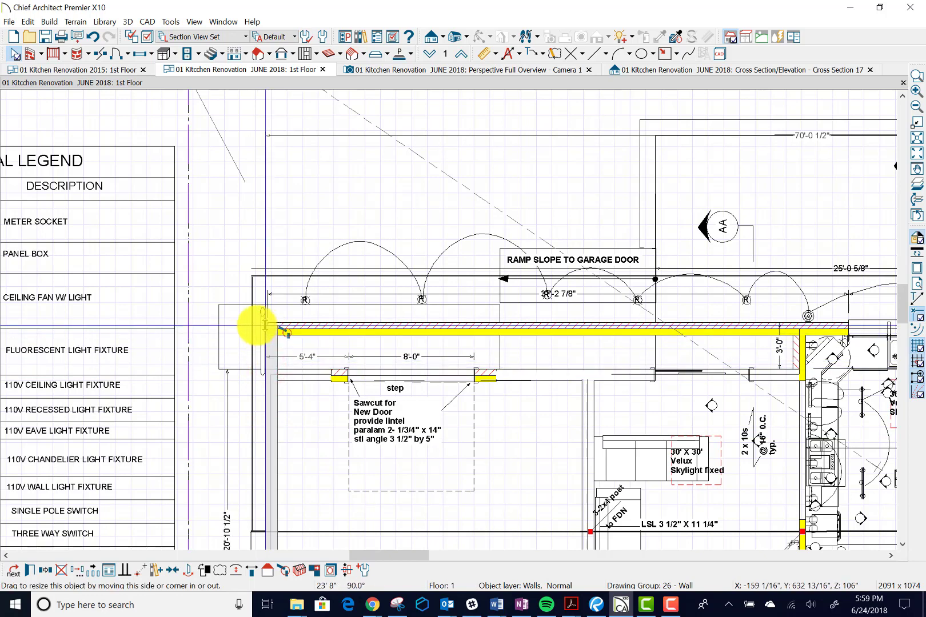
pyautogui.moveTo(264, 326); pyautogui.dragTo(265, 329)
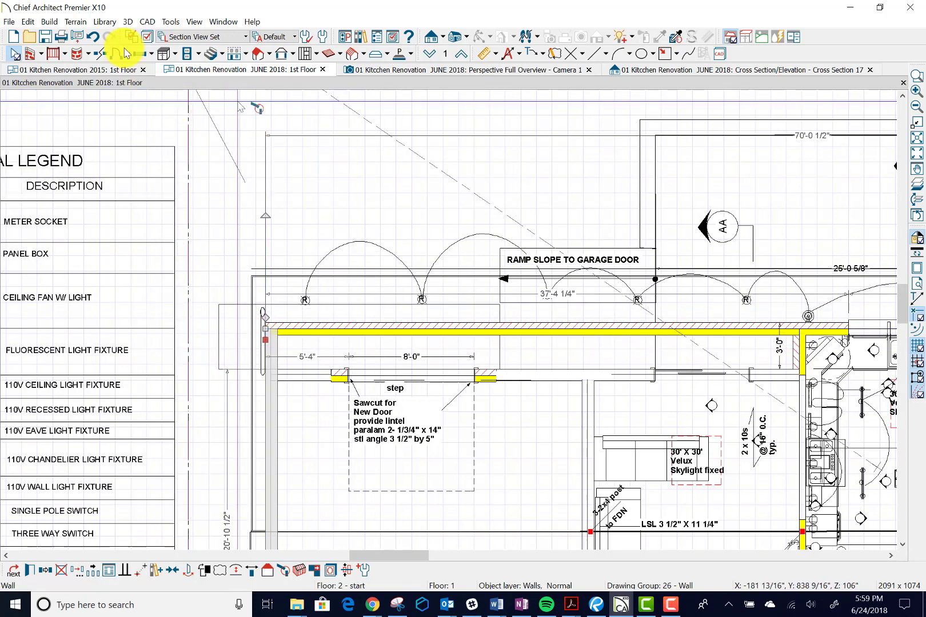
pyautogui.click(101, 54)
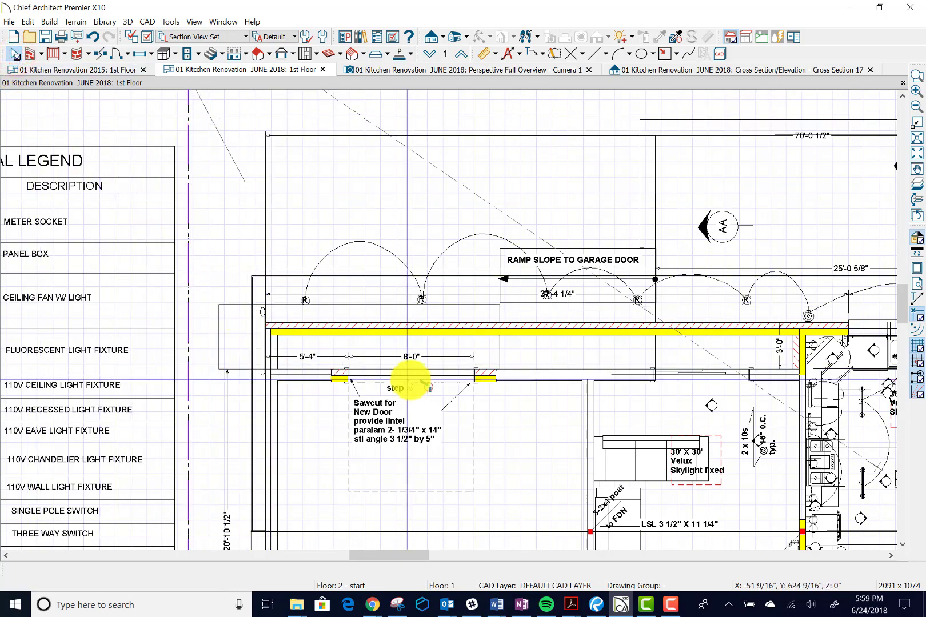
# - Change the wall type of the far side wall's short 3' extension to new Brick-4
pyautogui.click(273, 350)
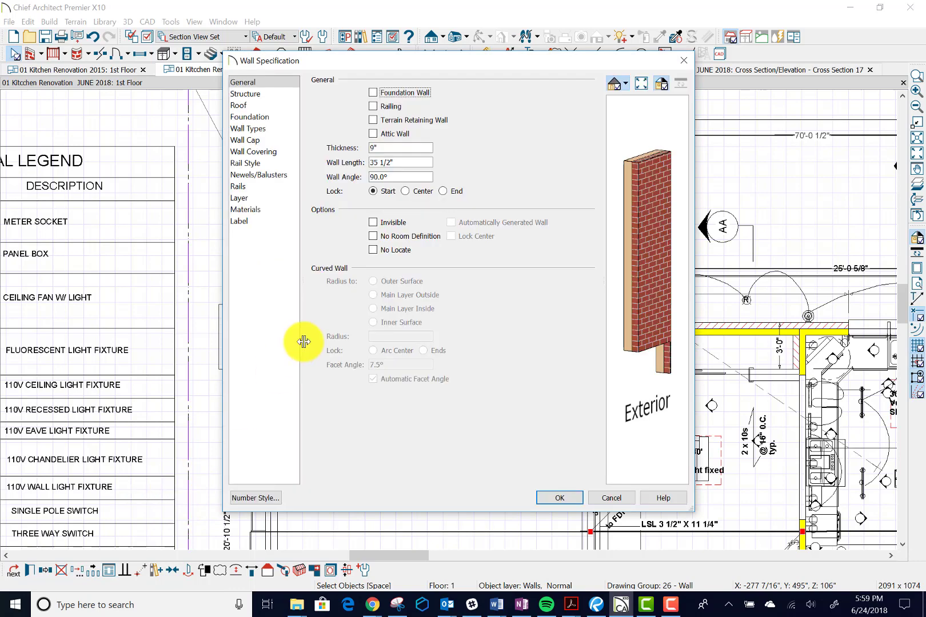
pyautogui.click(281, 128)
pyautogui.click(537, 96)
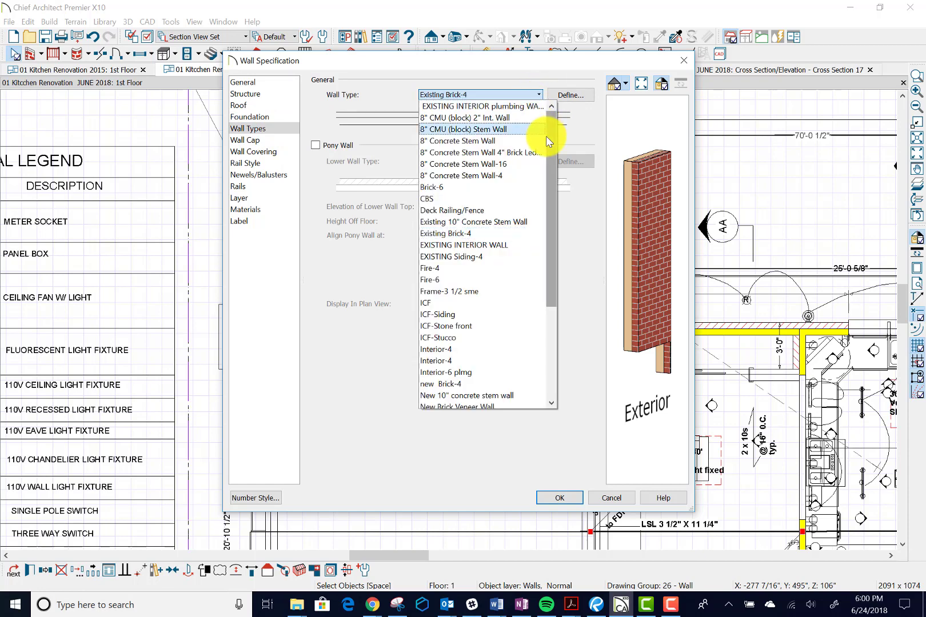
pyautogui.moveTo(549, 142); pyautogui.dragTo(548, 126)
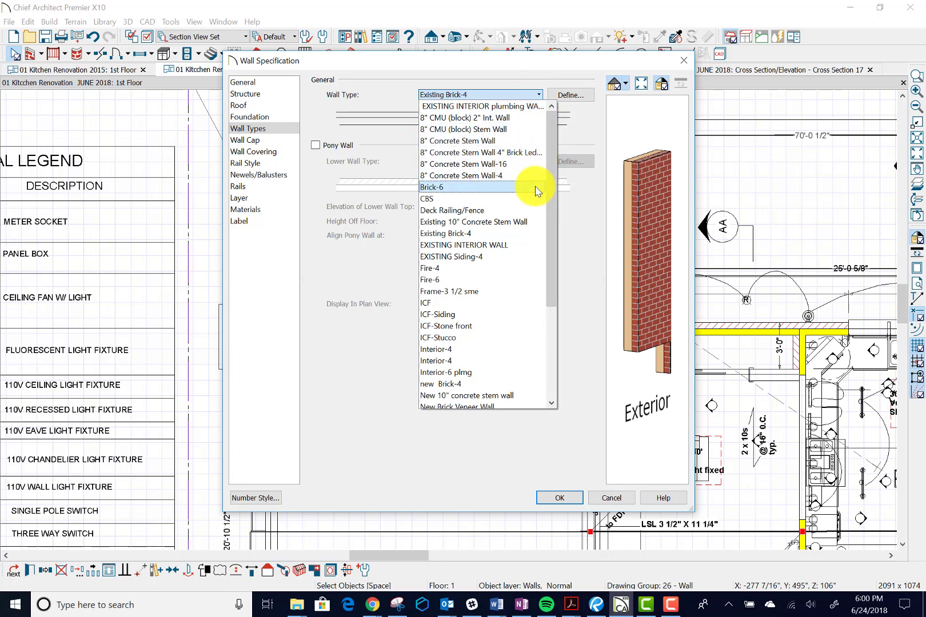
pyautogui.click(550, 223)
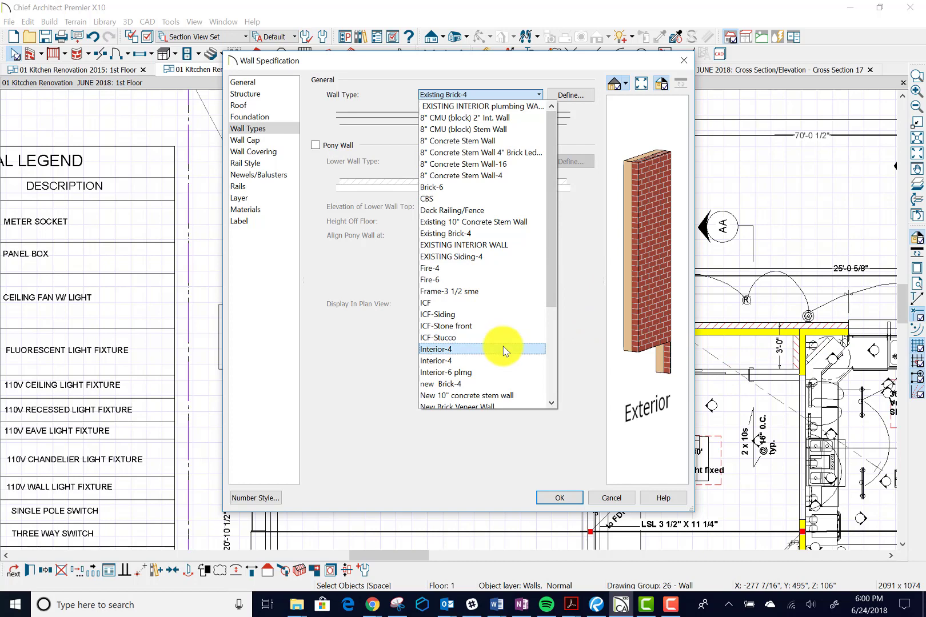
pyautogui.click(504, 382)
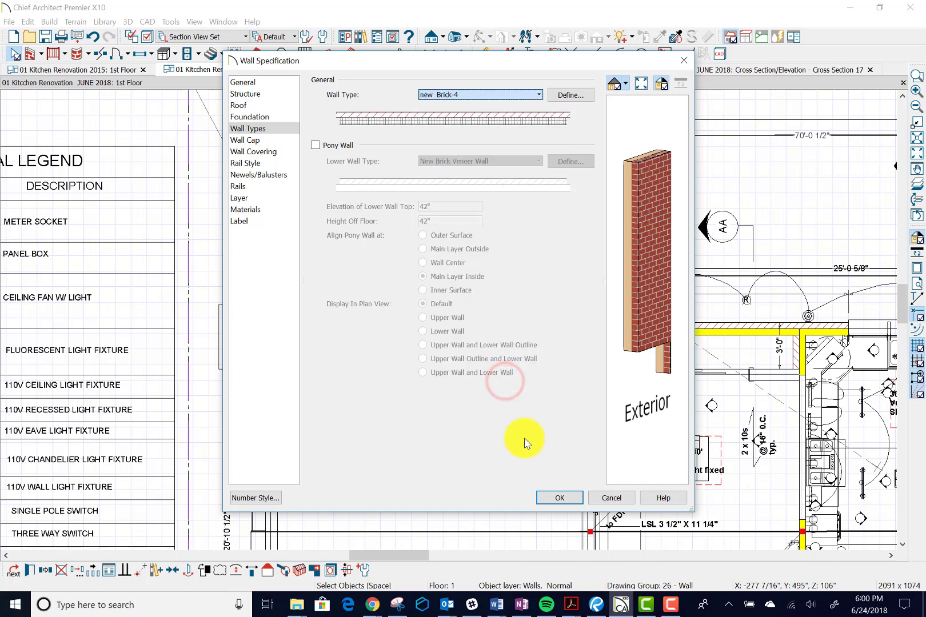
pyautogui.click(568, 498)
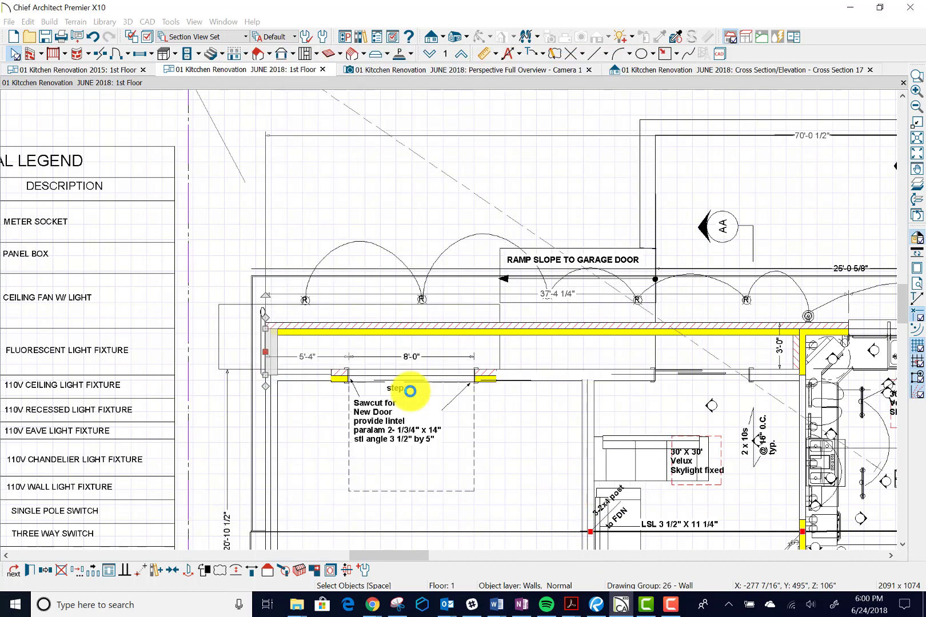
pyautogui.click(351, 371)
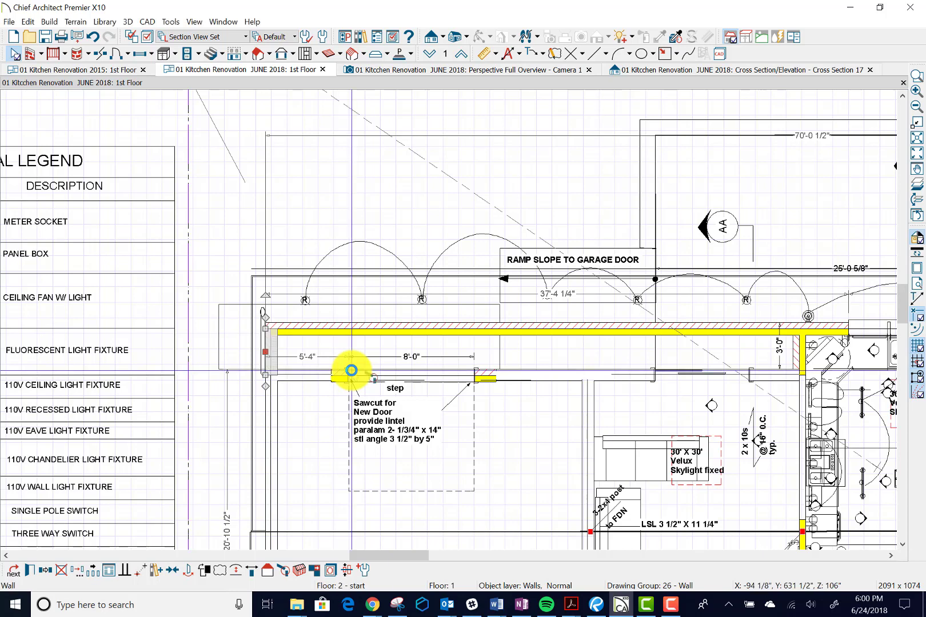
pyautogui.click(296, 299)
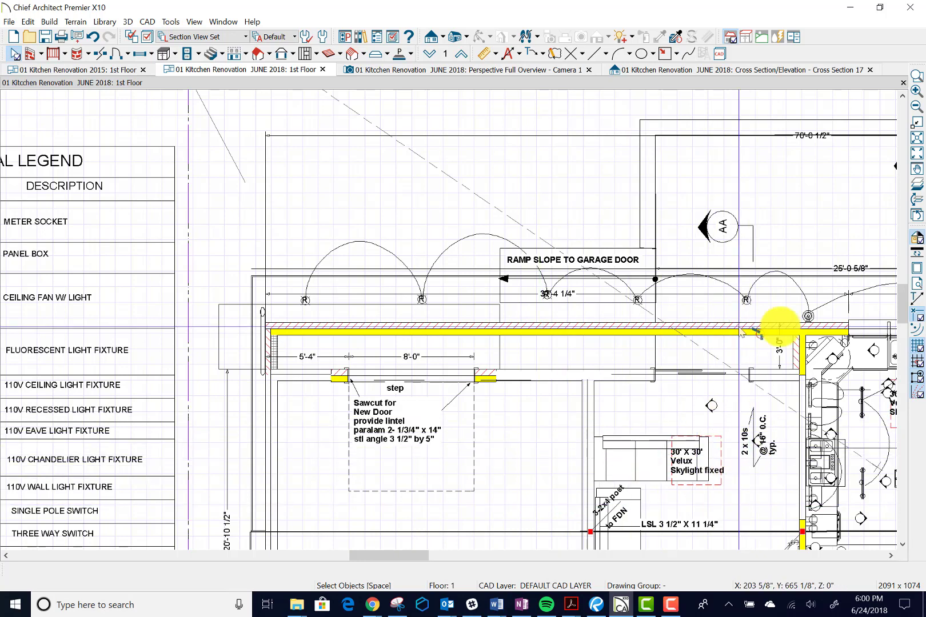
# - Check which wall type the short side wall at the kitchen corner uses
pyautogui.click(806, 349)
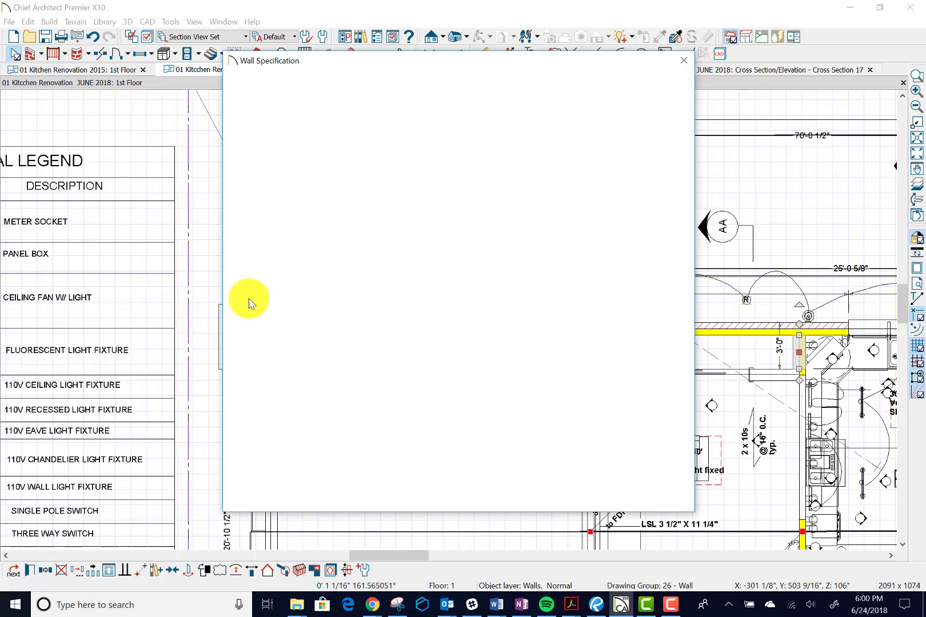
pyautogui.click(257, 130)
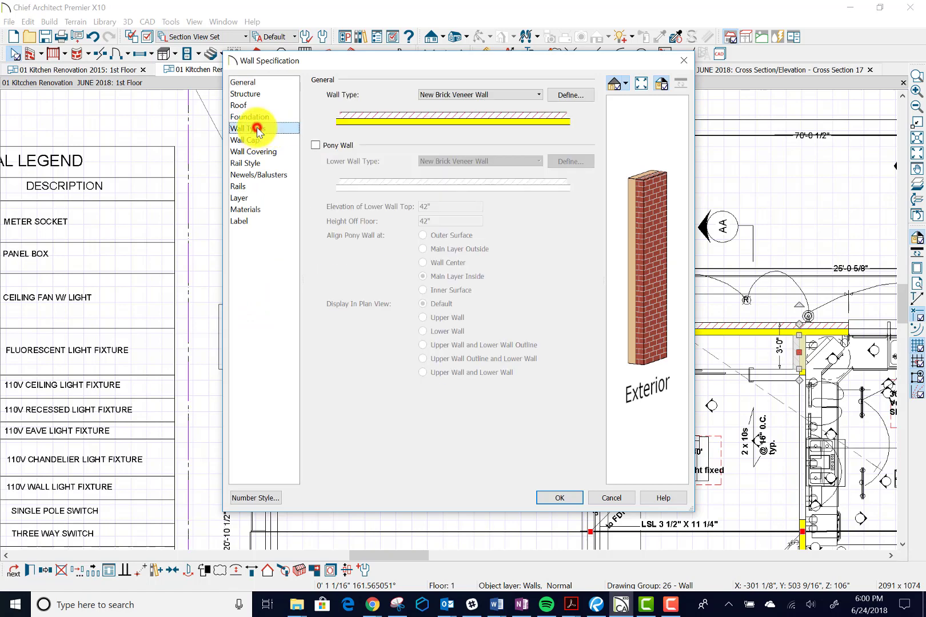
pyautogui.click(575, 497)
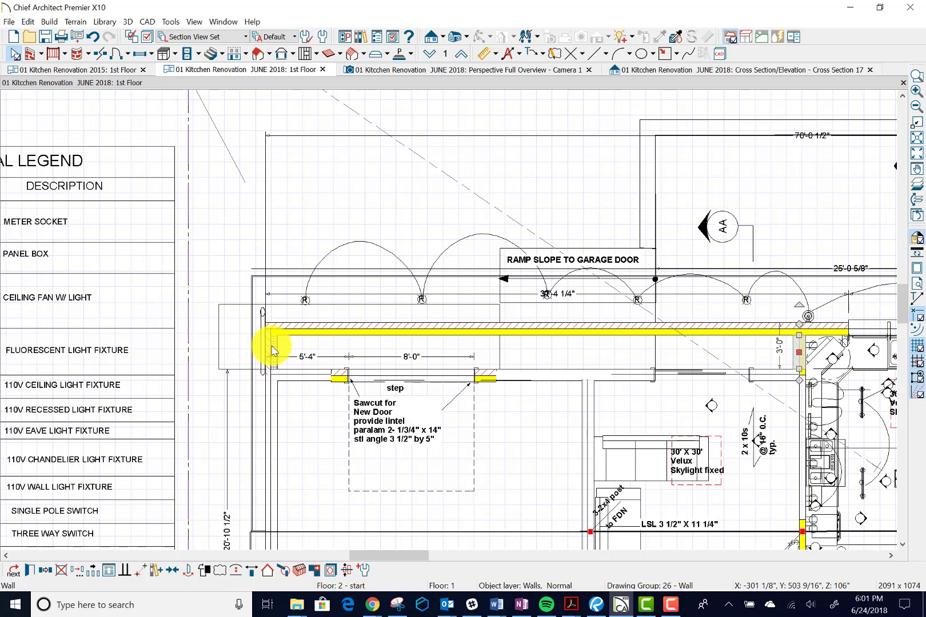
# - Try to transfer the kitchen-corner side wall's properties to the far side wall's extension with the Object Eyedropper
pyautogui.click(272, 349)
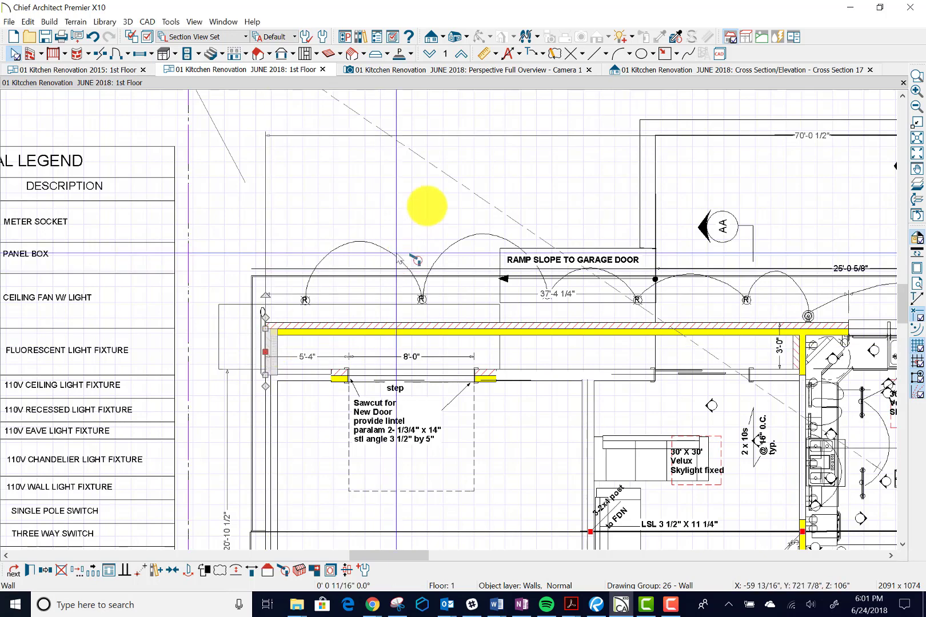
pyautogui.click(427, 204)
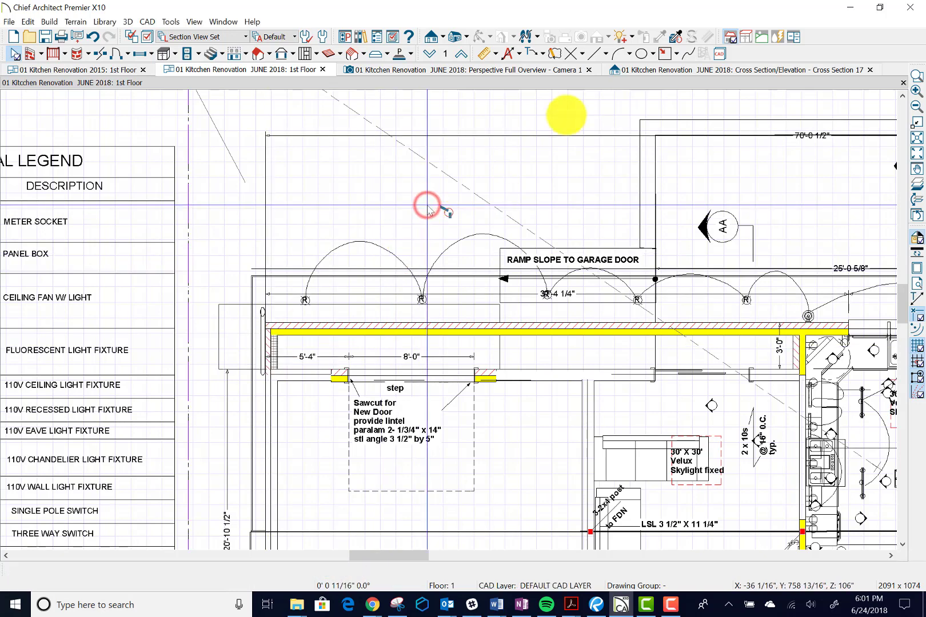
pyautogui.click(675, 38)
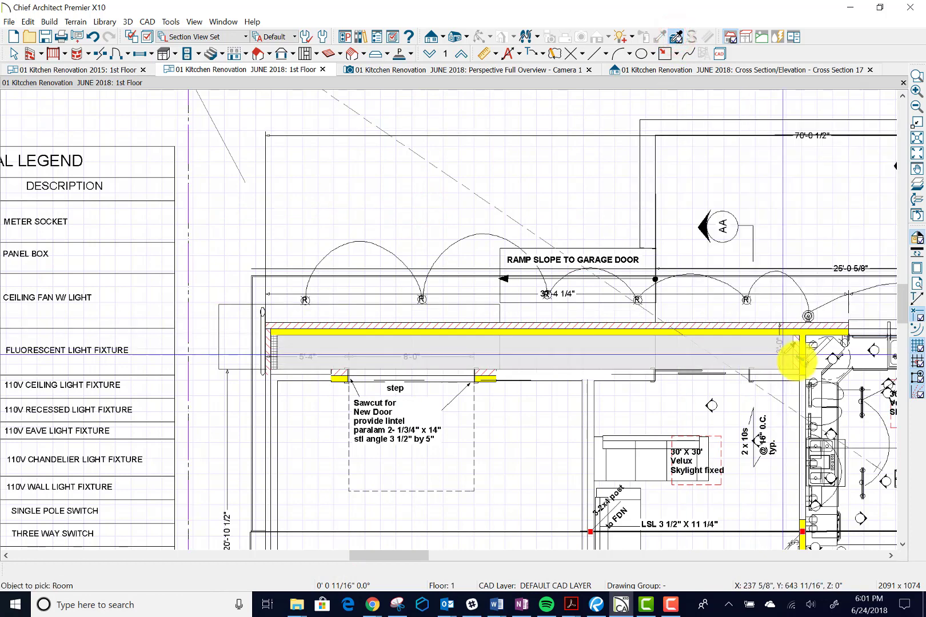
pyautogui.click(798, 358)
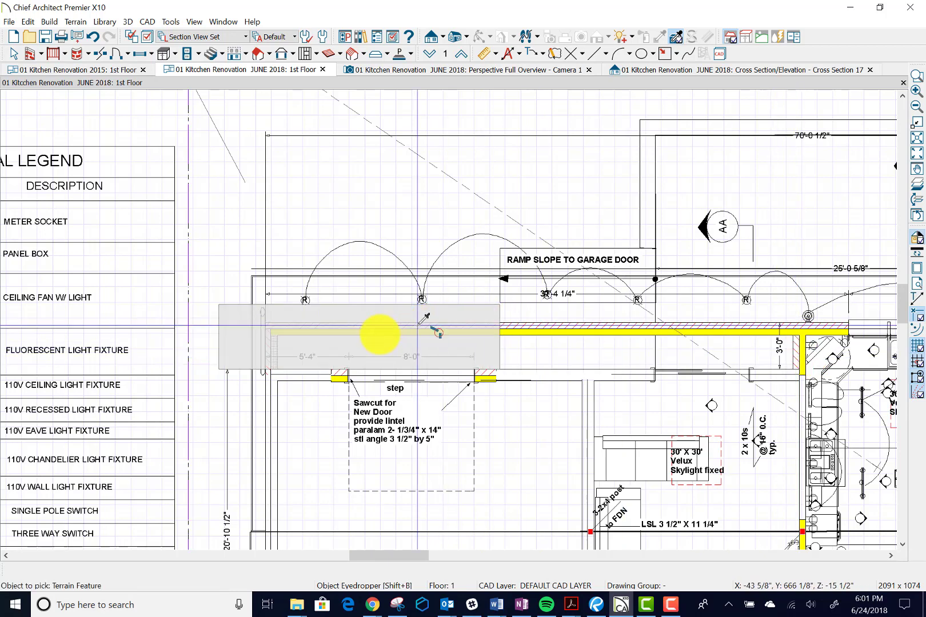
pyautogui.click(274, 354)
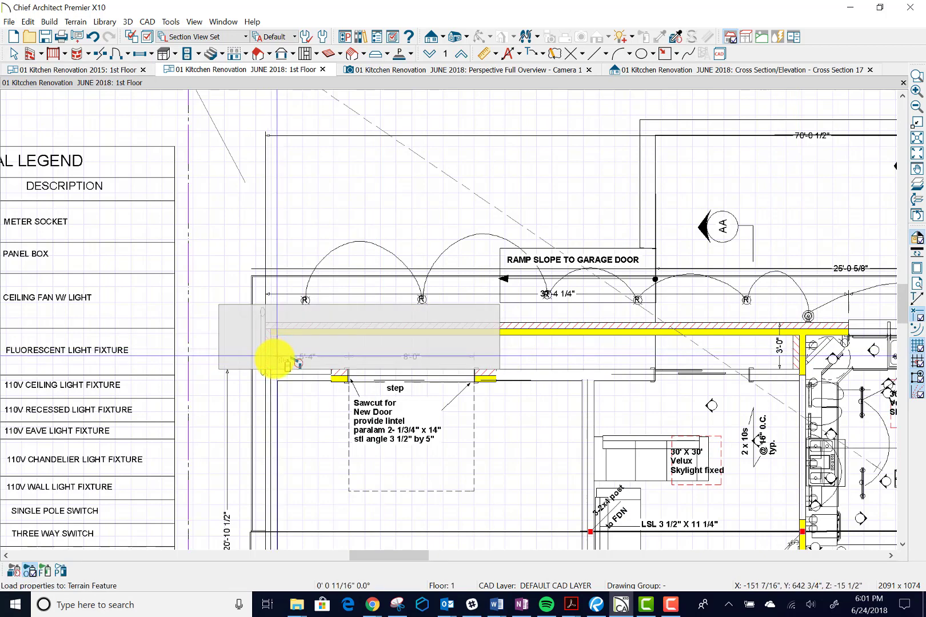
pyautogui.click(273, 353)
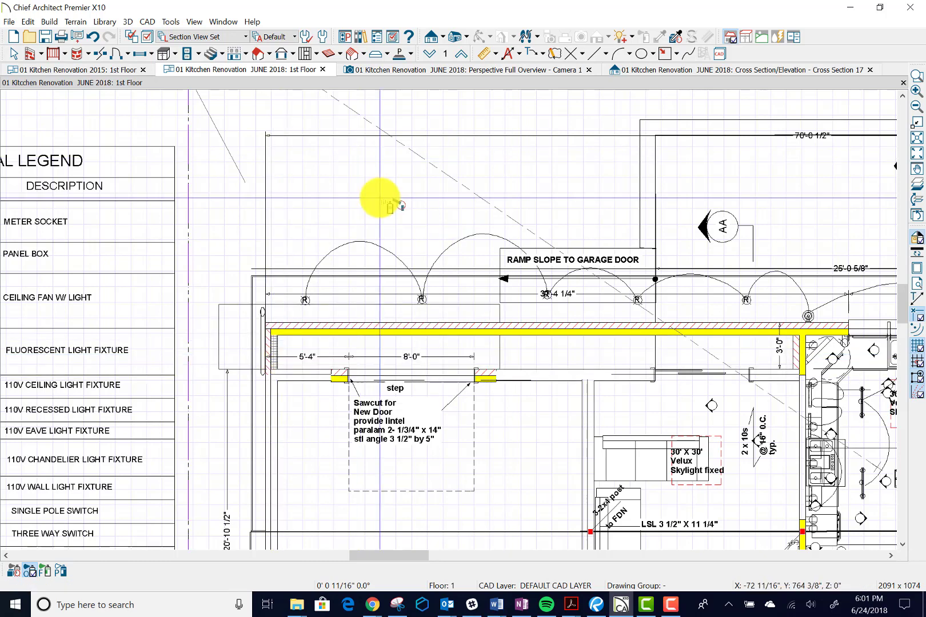
pyautogui.click(14, 54)
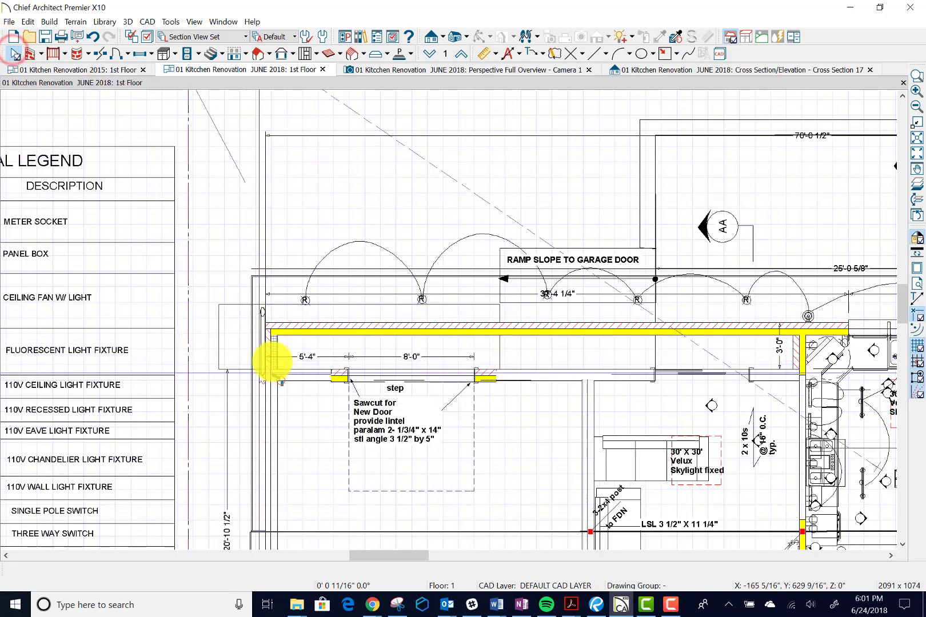
# - Set the far side wall's short extension to the New Brick Veneer Wall type
pyautogui.click(265, 348)
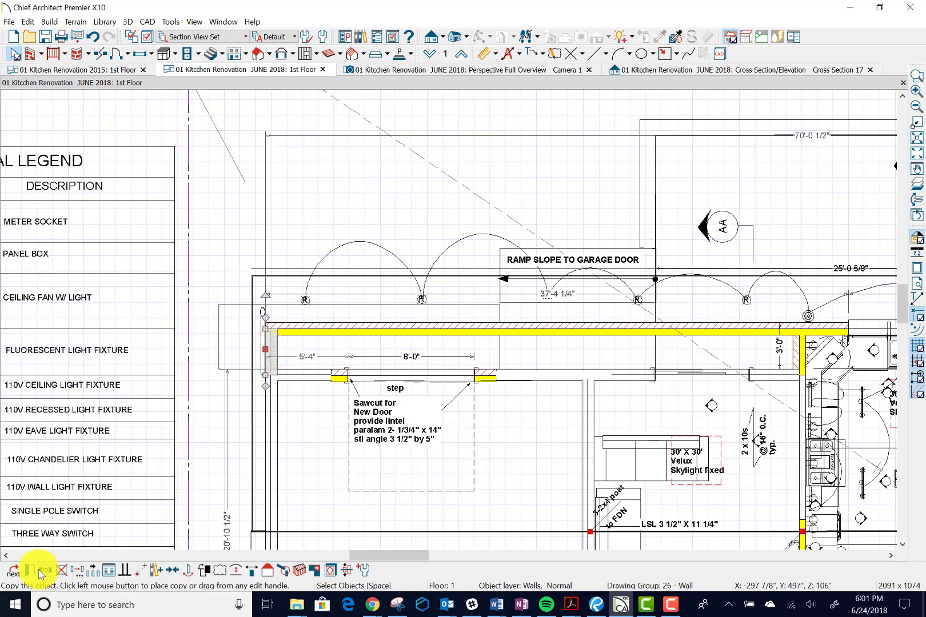
pyautogui.click(32, 570)
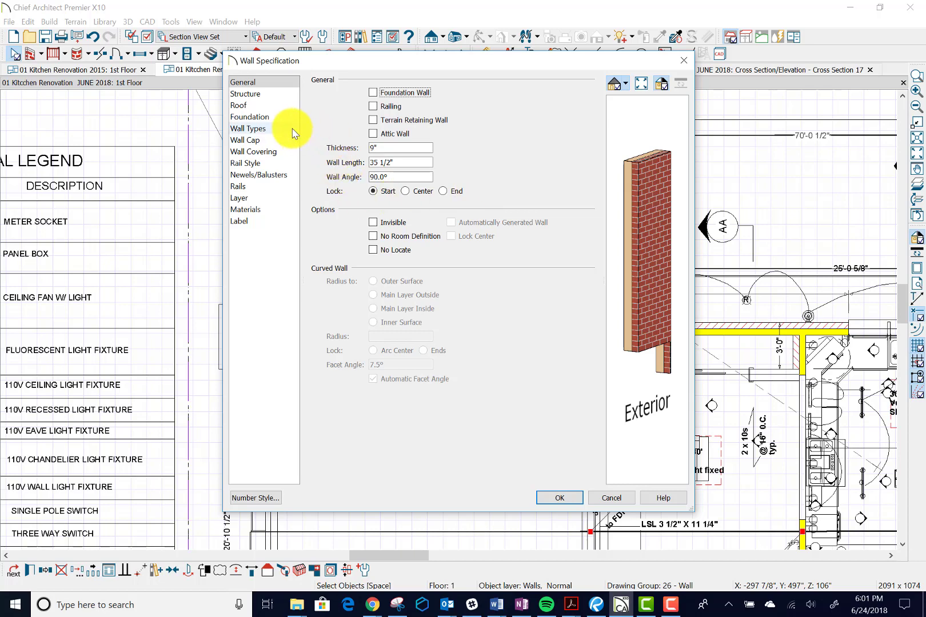
pyautogui.click(291, 130)
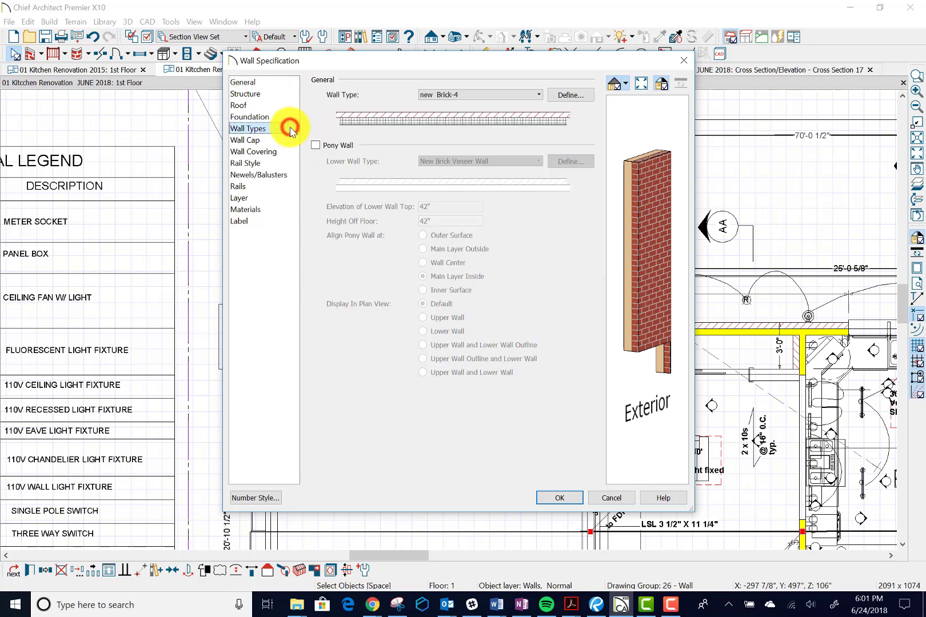
pyautogui.click(540, 95)
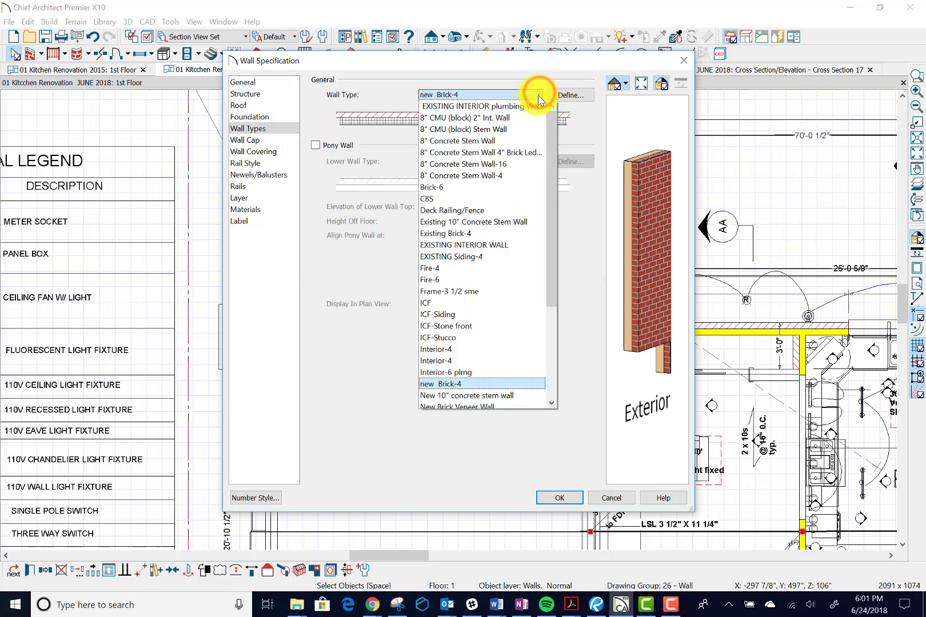
pyautogui.moveTo(548, 292); pyautogui.dragTo(551, 303)
pyautogui.click(502, 375)
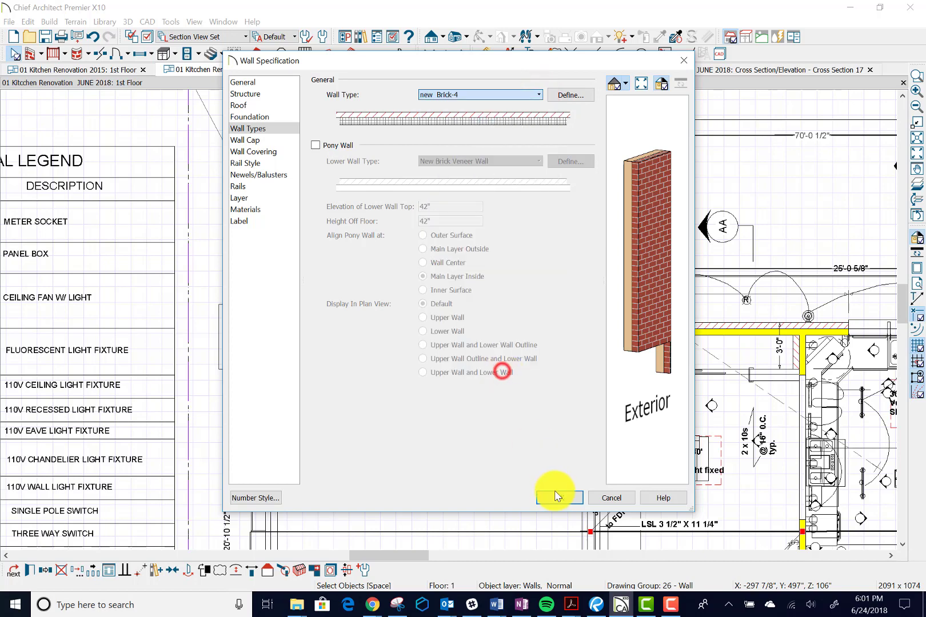
pyautogui.click(557, 498)
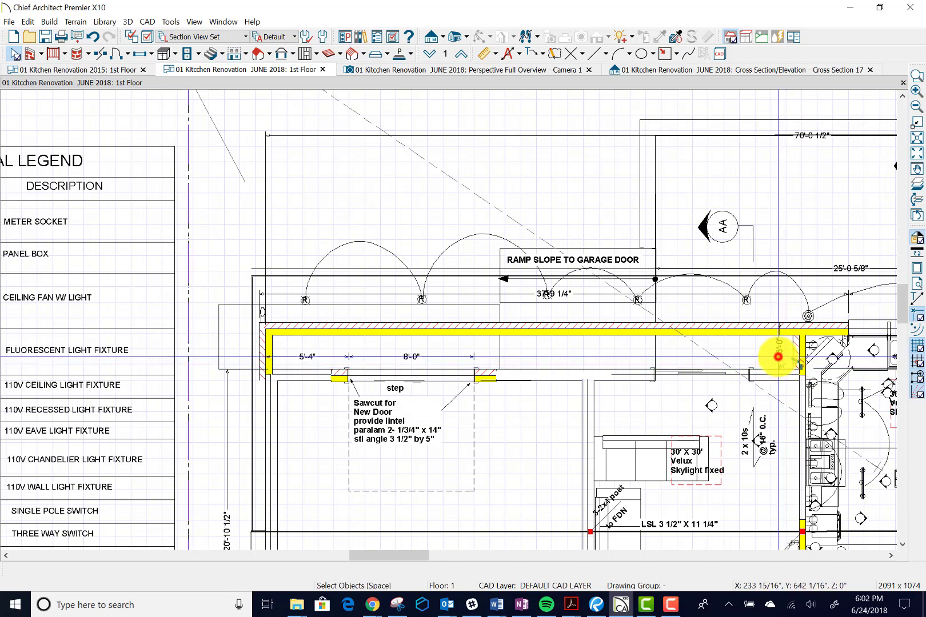
# - Move the 3'-0" dimension from the kitchen corner to outside the far side wall
pyautogui.click(779, 357)
pyautogui.click(779, 357)
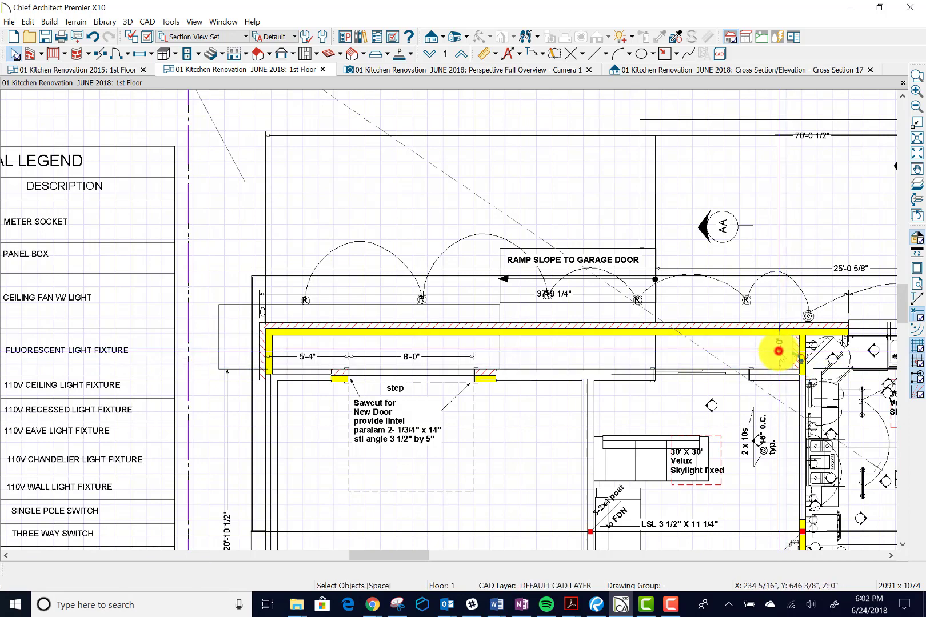
pyautogui.click(779, 357)
pyautogui.moveTo(779, 356); pyautogui.dragTo(229, 358)
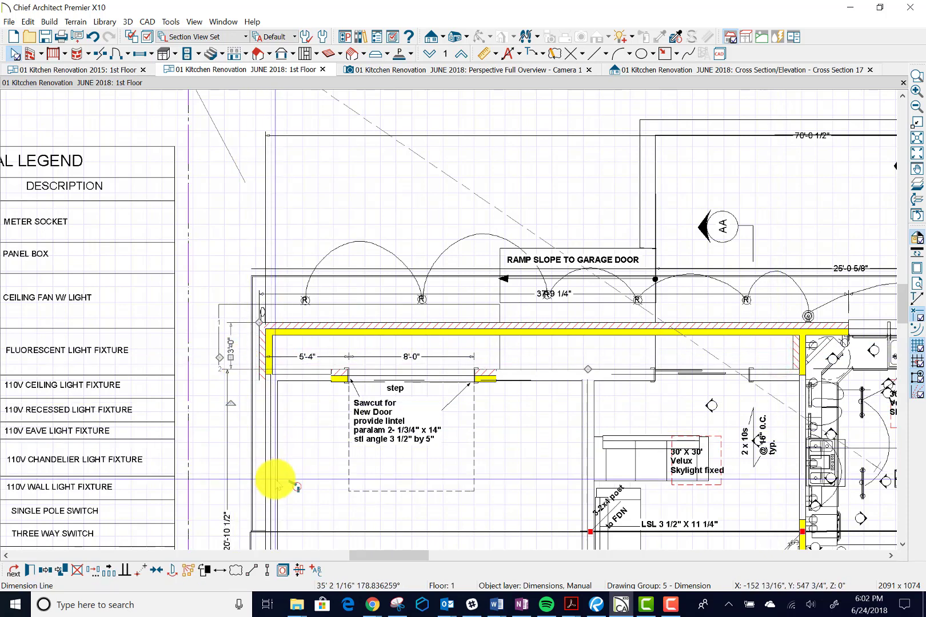
pyautogui.click(217, 194)
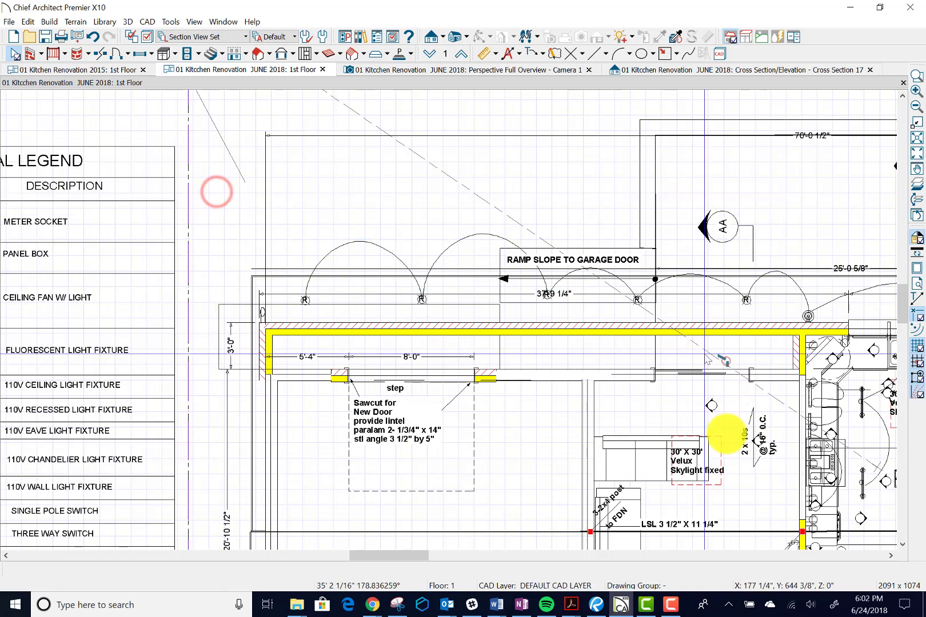
# - Copy the sliding door beside the kitchen into the new exterior wall directly opposite its original
pyautogui.click(611, 377)
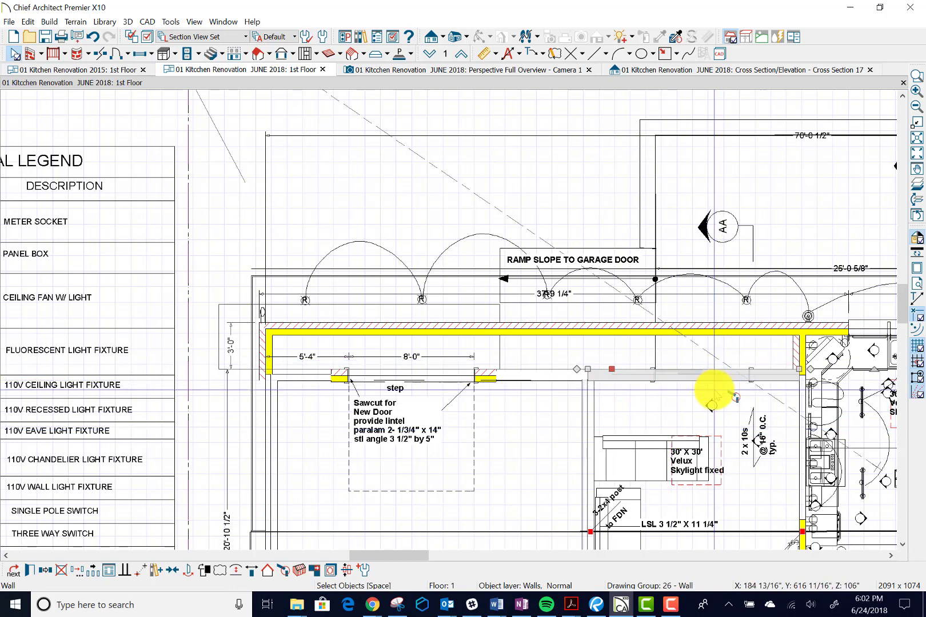
pyautogui.click(714, 390)
pyautogui.click(716, 376)
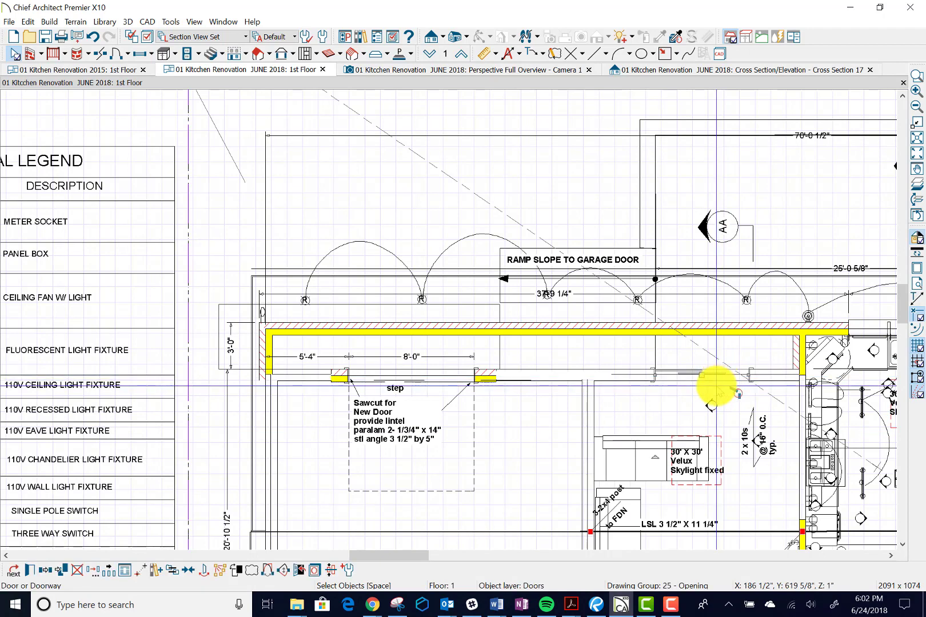
pyautogui.hotkey('ctrl', 'v')
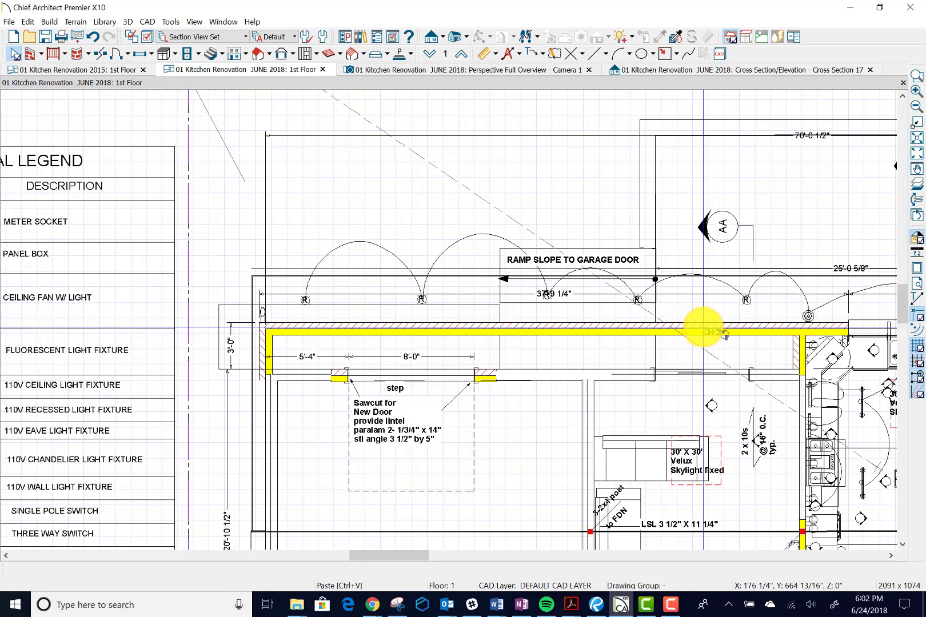
pyautogui.click(703, 330)
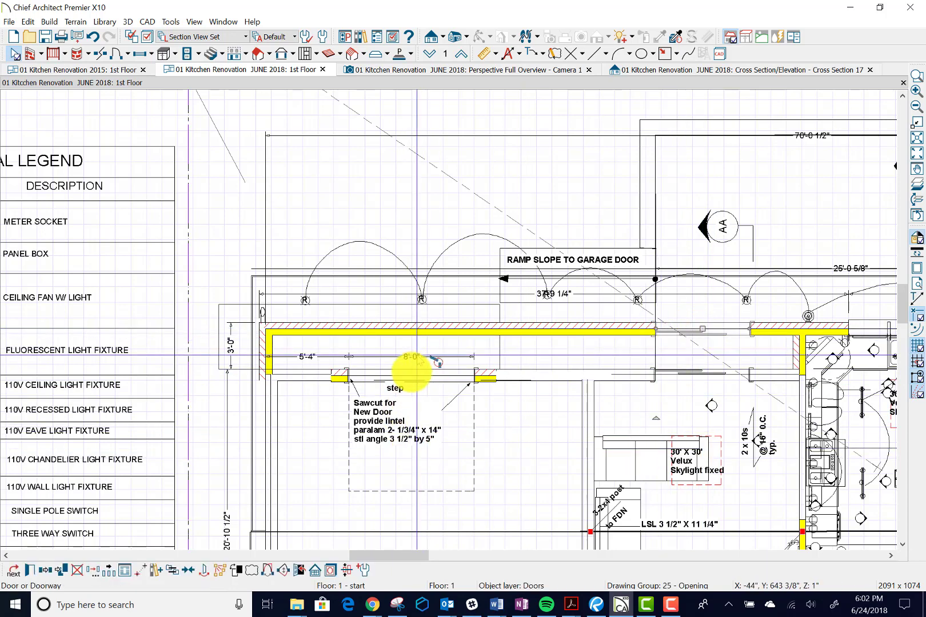
# - Copy the 8'-0" door marked for sawcut into the new exterior wall directly opposite its original
pyautogui.click(411, 373)
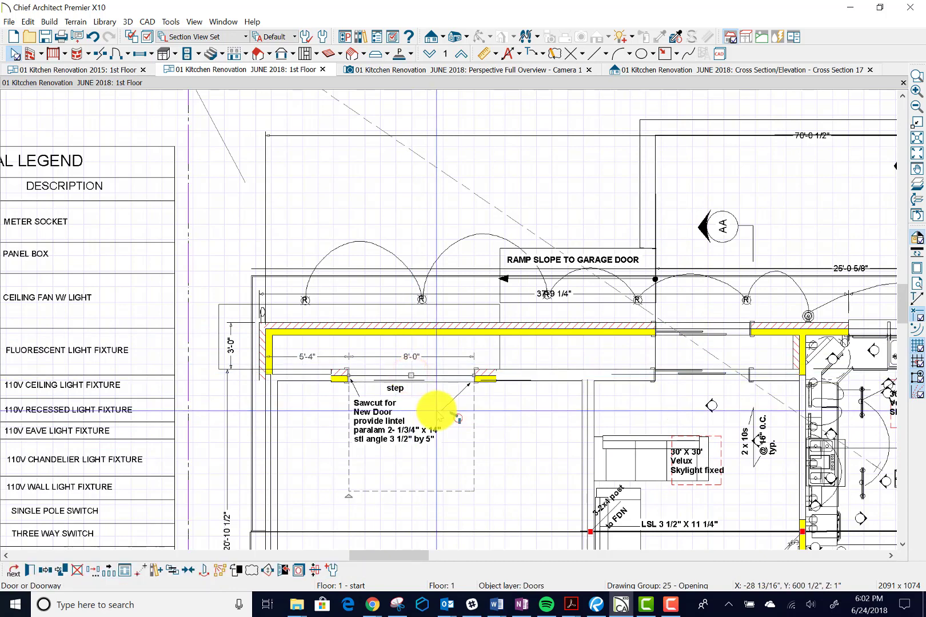
pyautogui.hotkey('ctrl', 'v')
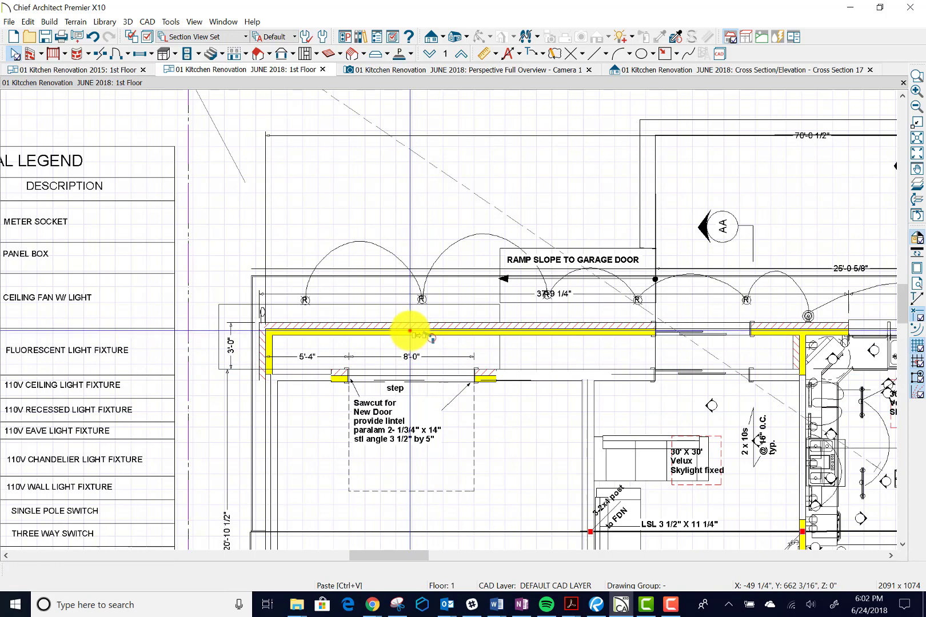
pyautogui.click(410, 334)
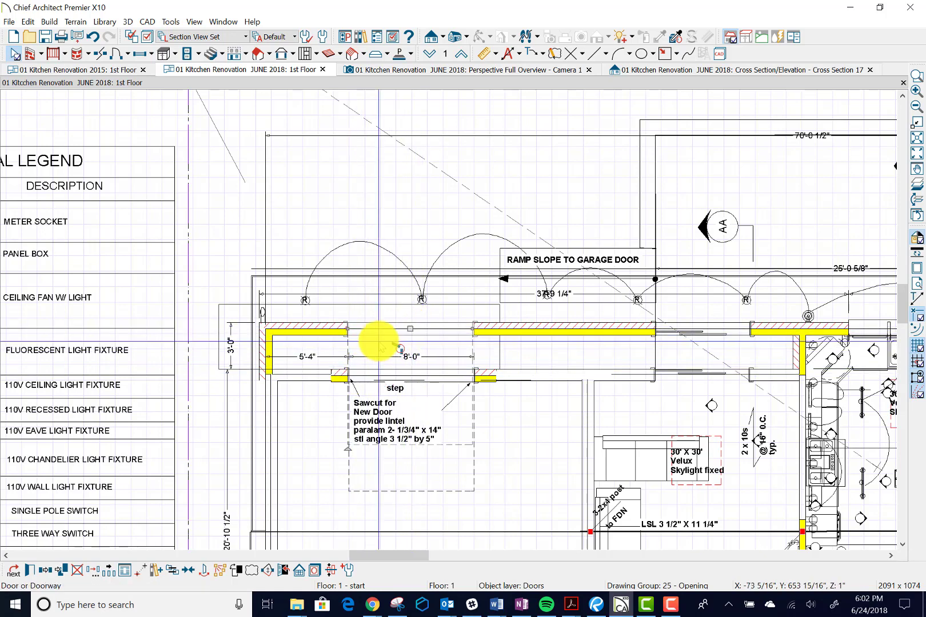
pyautogui.scroll(1, 379, 343)
pyautogui.scroll(1, 395, 337)
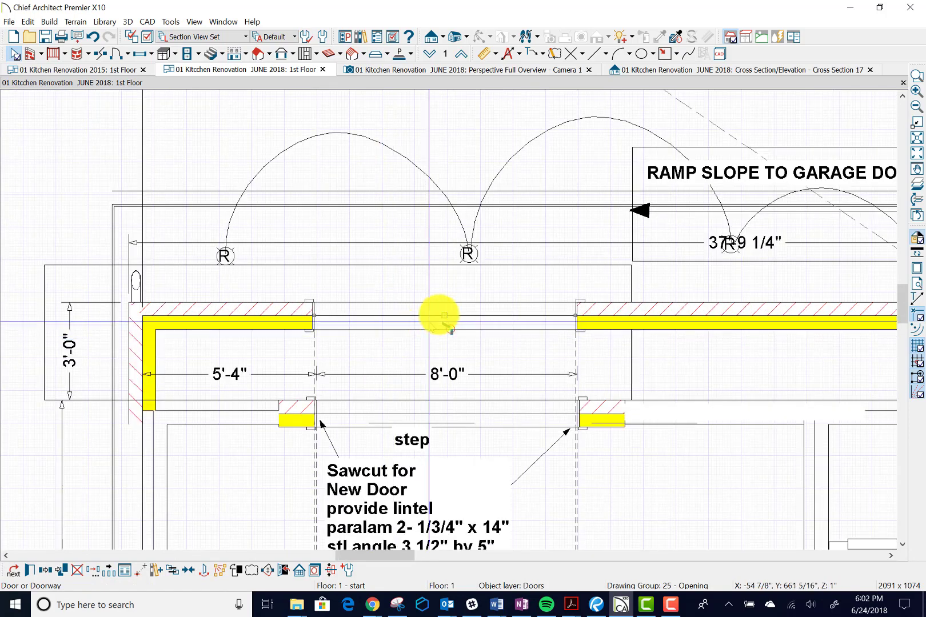
# - Align the copied 8'-0" door in the new front wall with its original and move the 8'-0" dimension outside that wall
pyautogui.moveTo(444, 314); pyautogui.dragTo(448, 316)
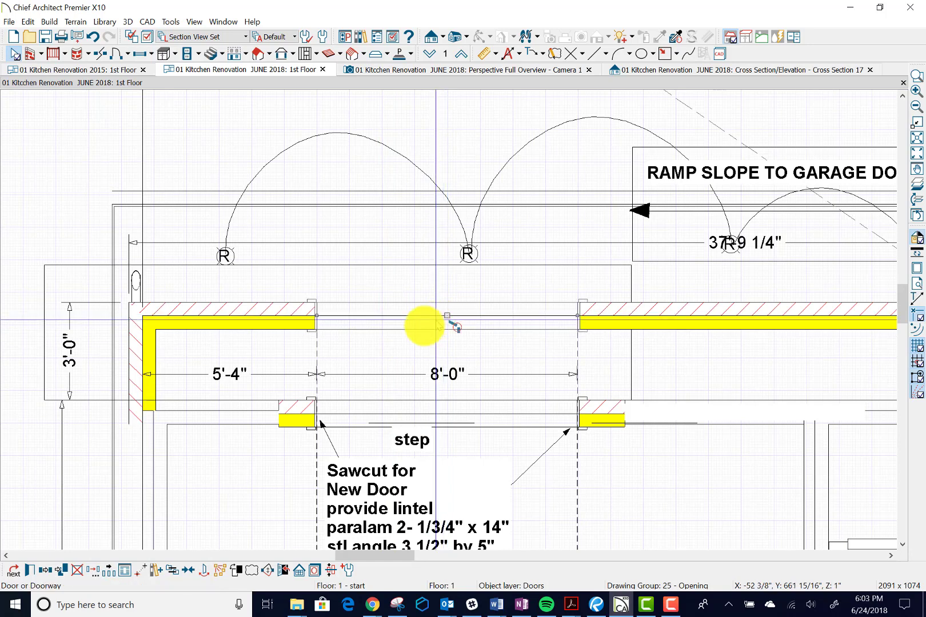
pyautogui.click(357, 373)
pyautogui.click(357, 374)
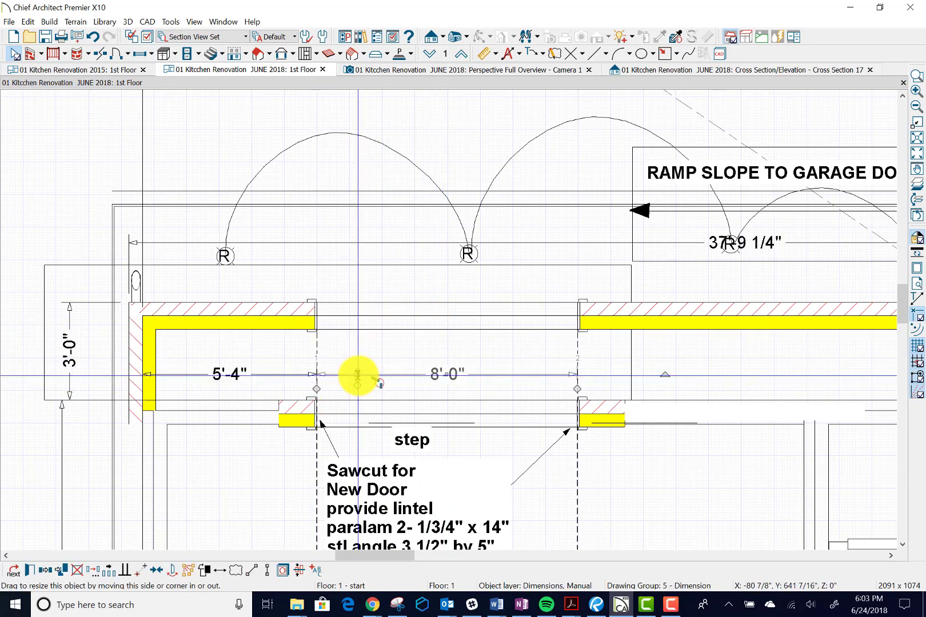
pyautogui.moveTo(357, 374); pyautogui.dragTo(355, 274)
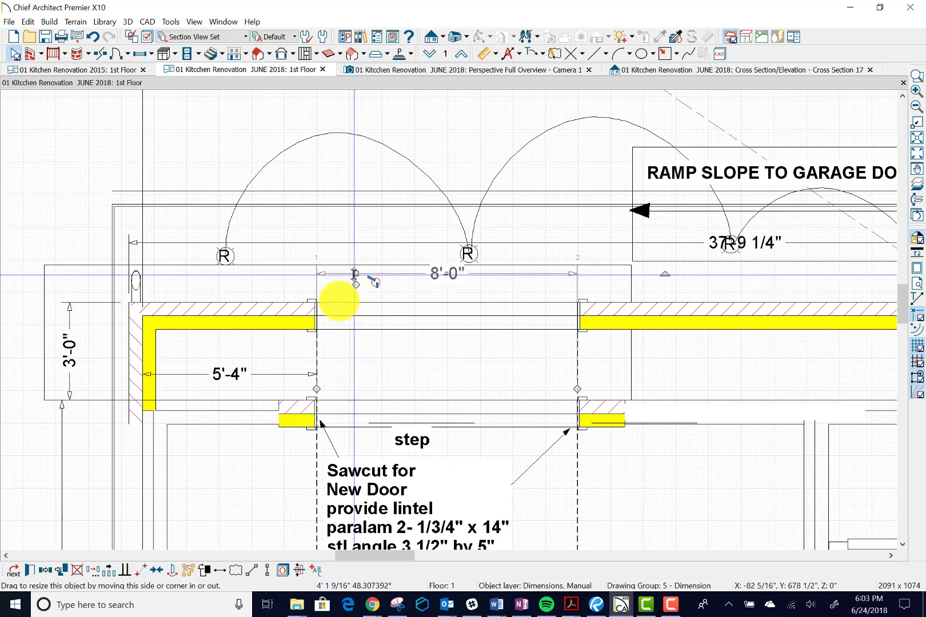
# - Move the 5'-4" dimension outside the new front wall, in line with the 8'-0" dimension
pyautogui.click(245, 377)
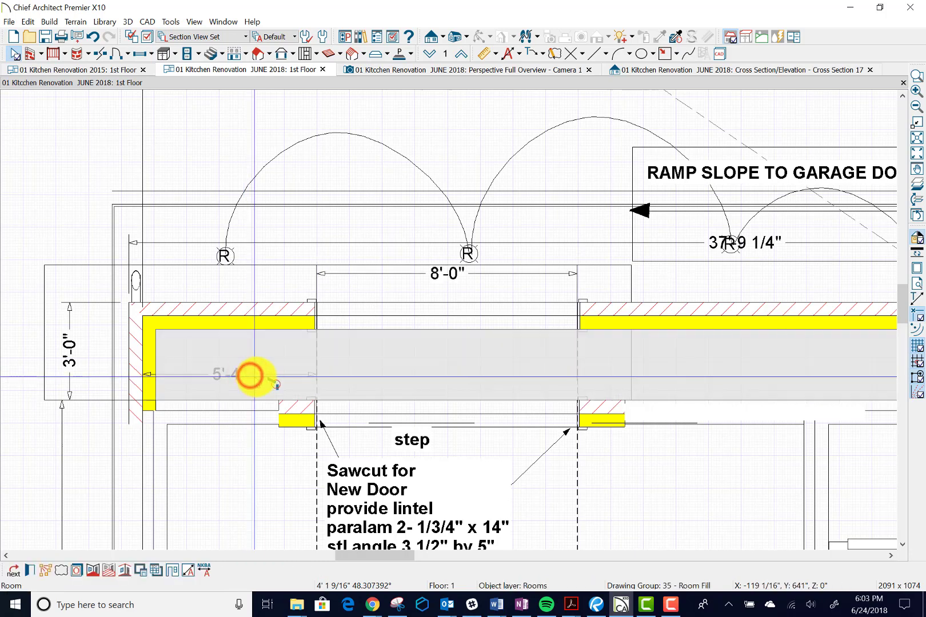
pyautogui.click(257, 377)
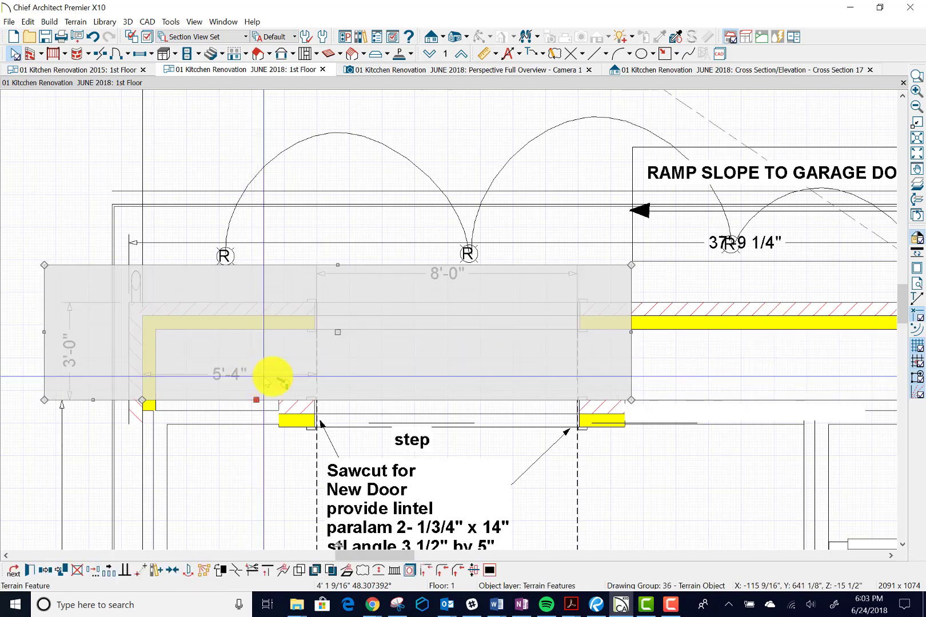
pyautogui.click(273, 377)
pyautogui.click(273, 375)
pyautogui.moveTo(272, 374); pyautogui.dragTo(270, 274)
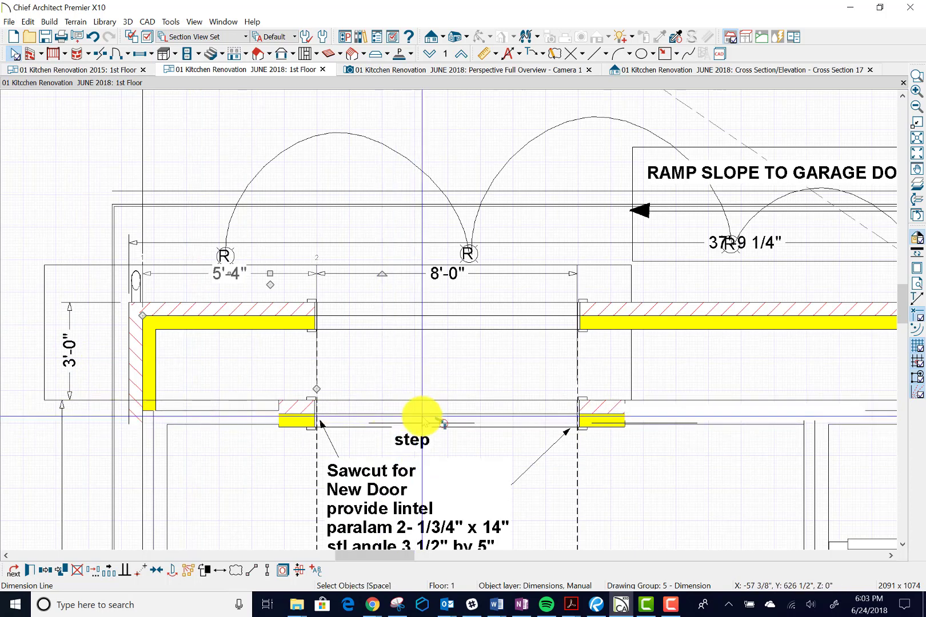
# - Make the old front wall segment between the sawcut door and the interior partition invisible
pyautogui.scroll(-3, 533, 380)
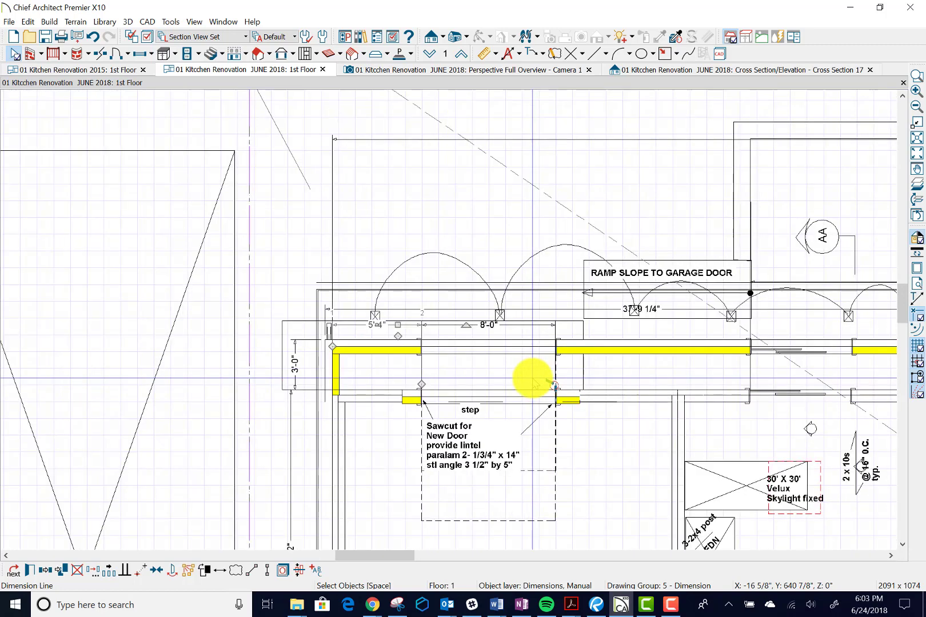
pyautogui.scroll(-2, 533, 384)
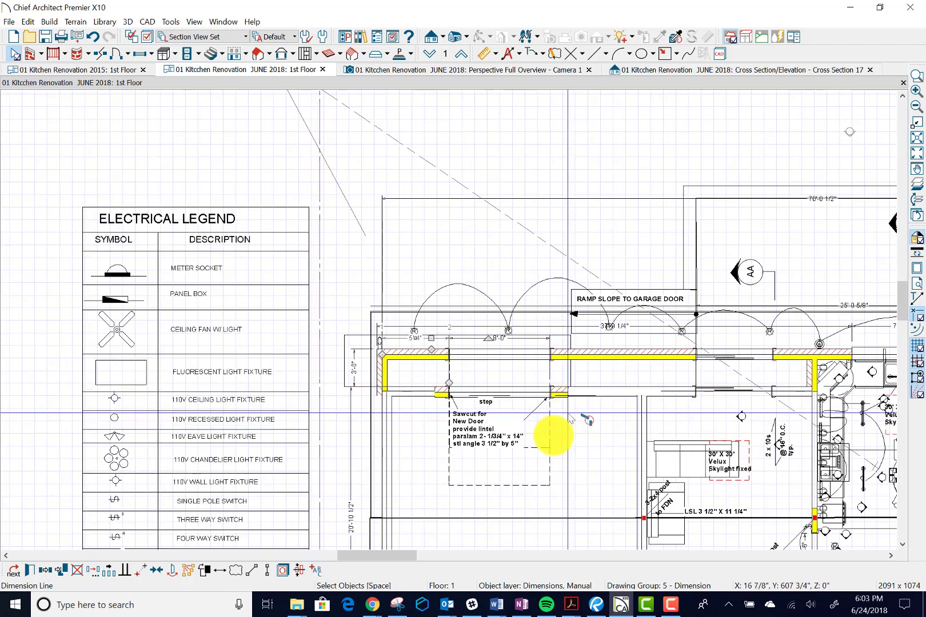
pyautogui.click(596, 392)
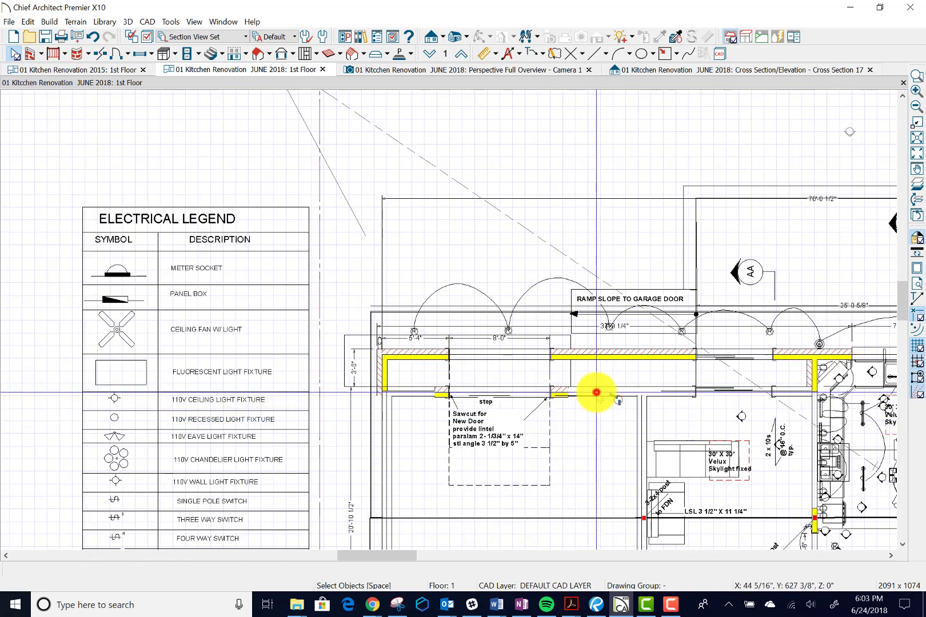
pyautogui.click(596, 392)
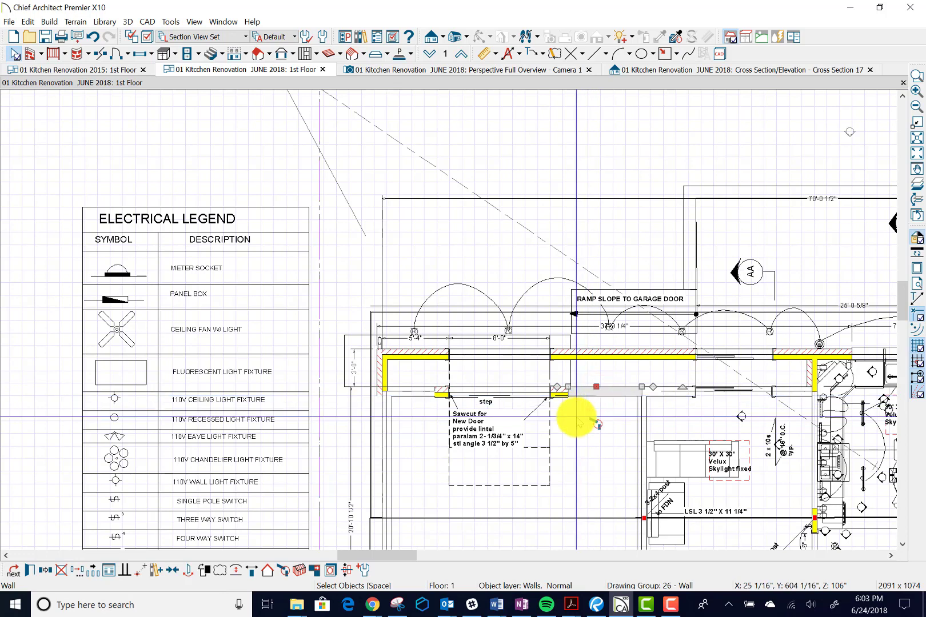
pyautogui.click(28, 572)
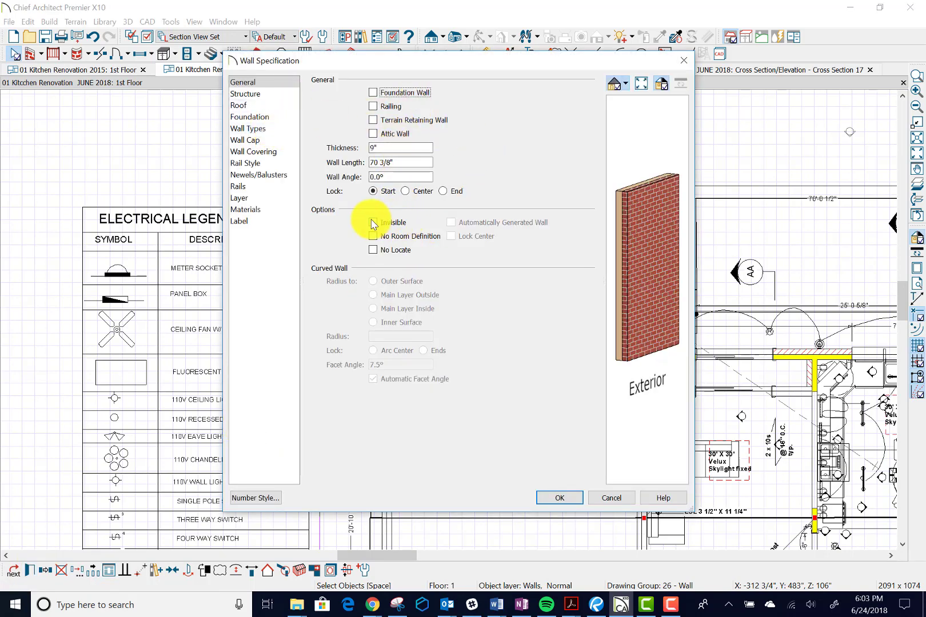
pyautogui.click(373, 222)
pyautogui.click(555, 500)
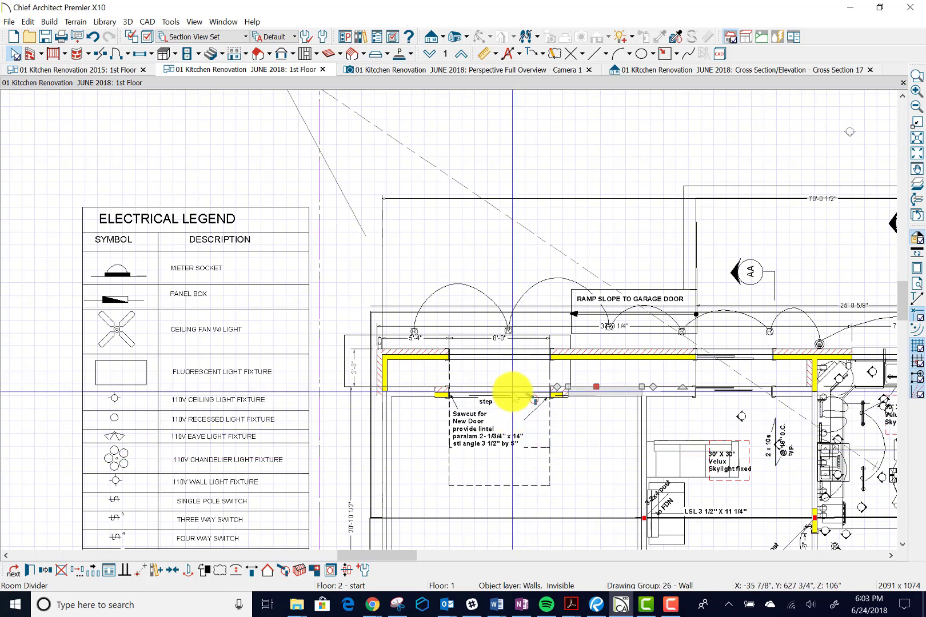
# - Set the old front wall segments at the sawcut door and beside it to Invisible and No Locate
pyautogui.click(511, 393)
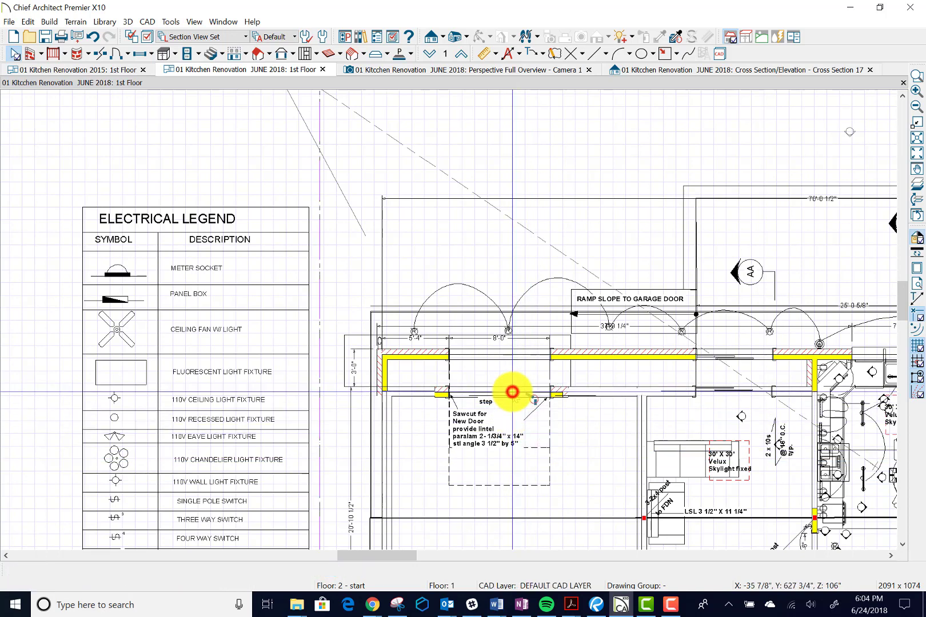
pyautogui.click(561, 390)
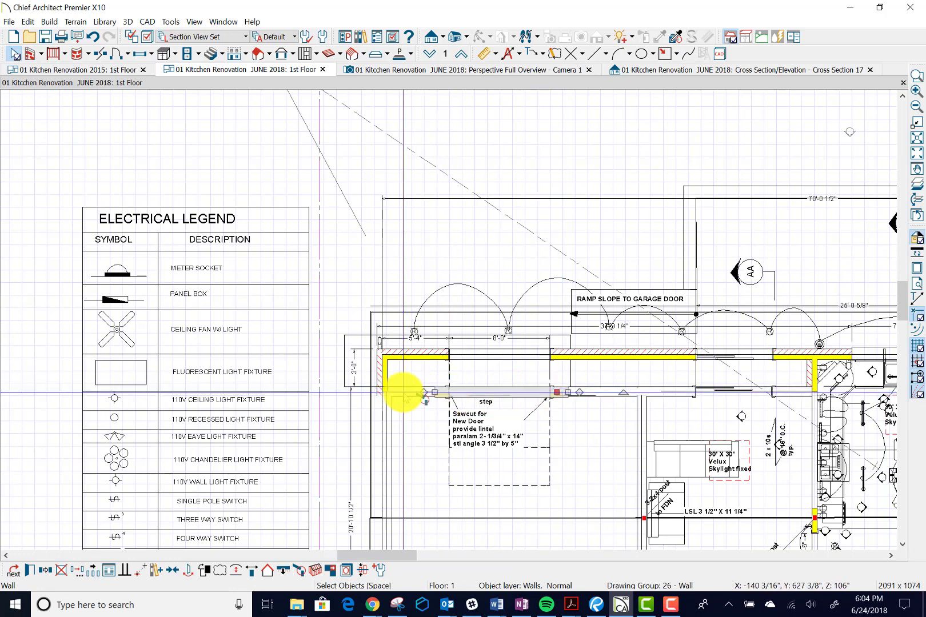
pyautogui.click(403, 392)
pyautogui.click(403, 392)
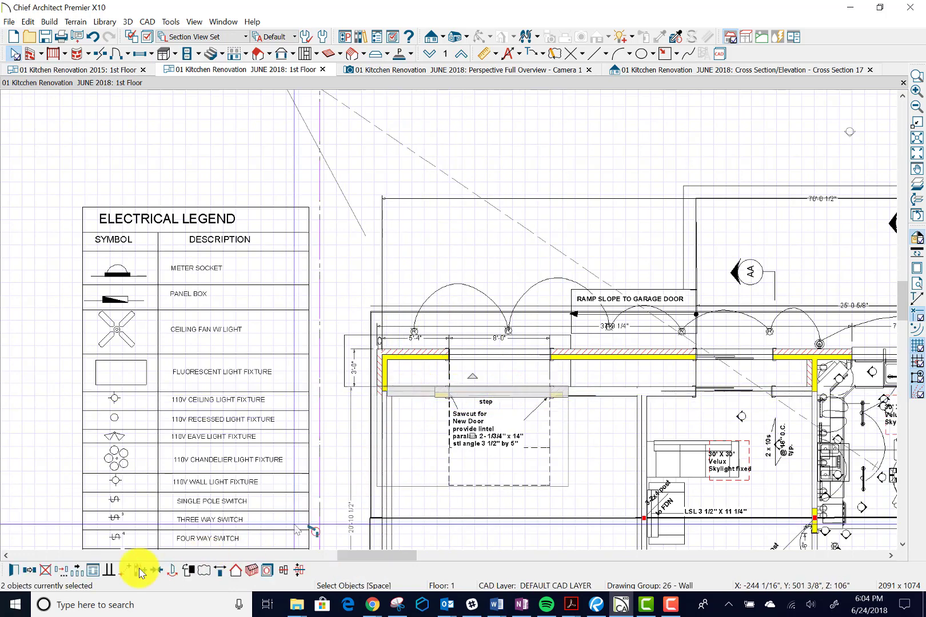
pyautogui.click(14, 576)
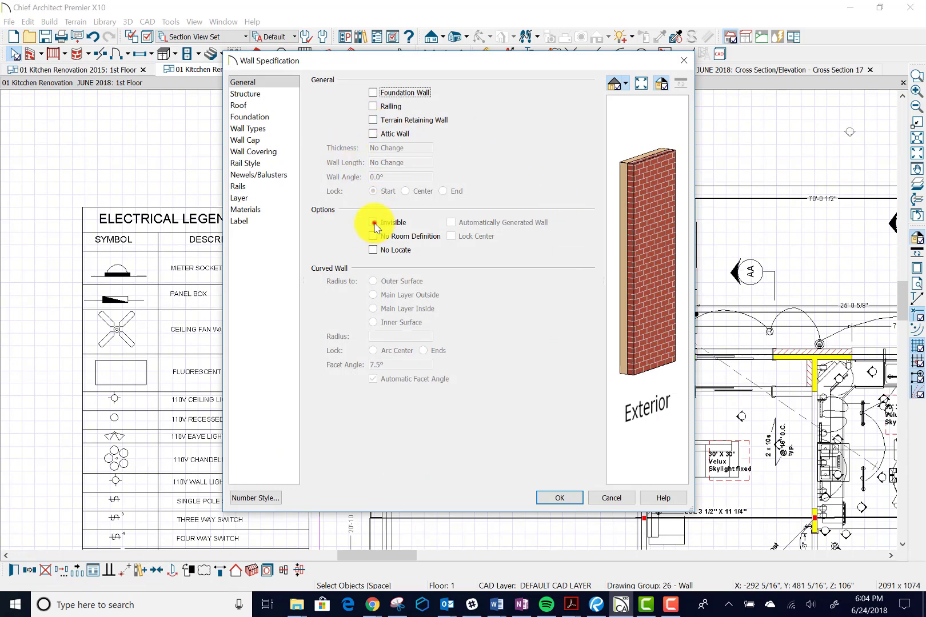
pyautogui.click(374, 223)
pyautogui.click(373, 250)
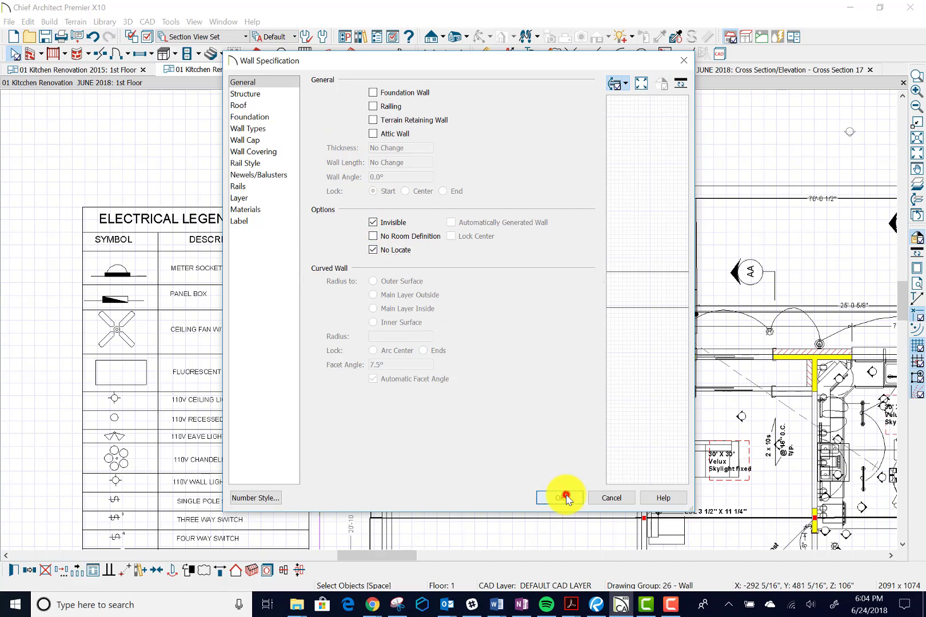
pyautogui.click(564, 498)
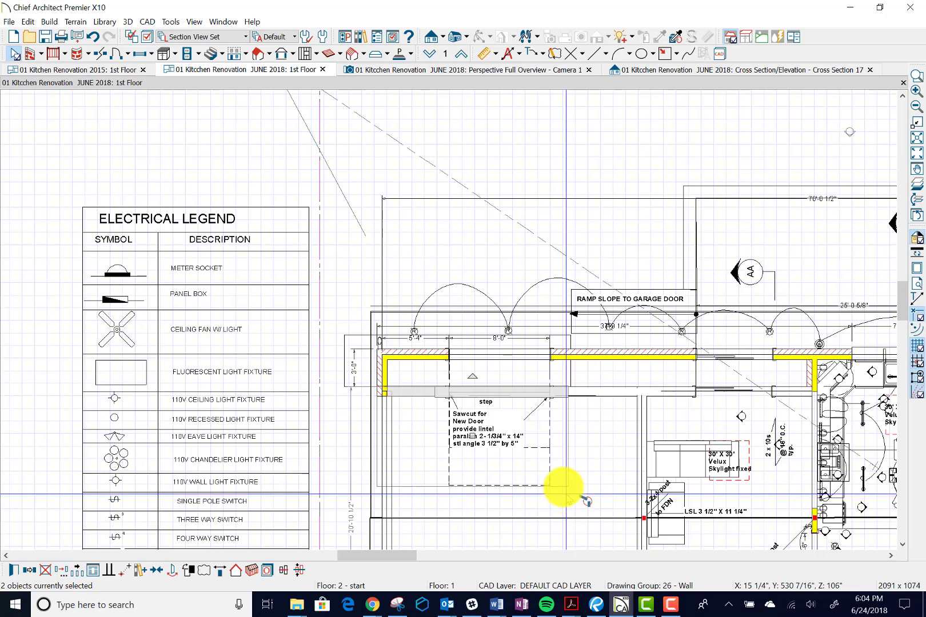
pyautogui.click(574, 242)
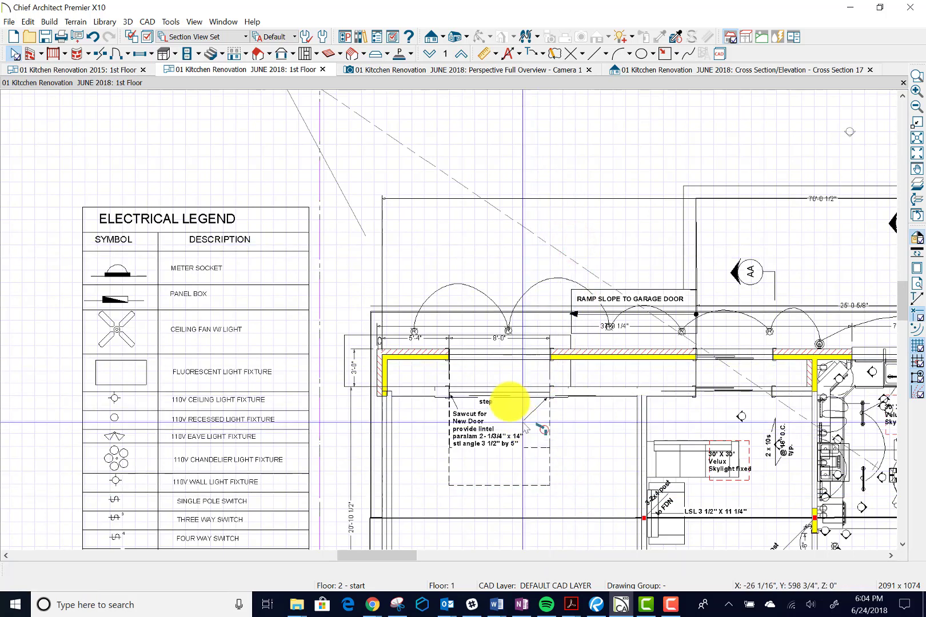
# - Move the Sawcut for New Door note up into the space between the old and new front walls
pyautogui.click(509, 395)
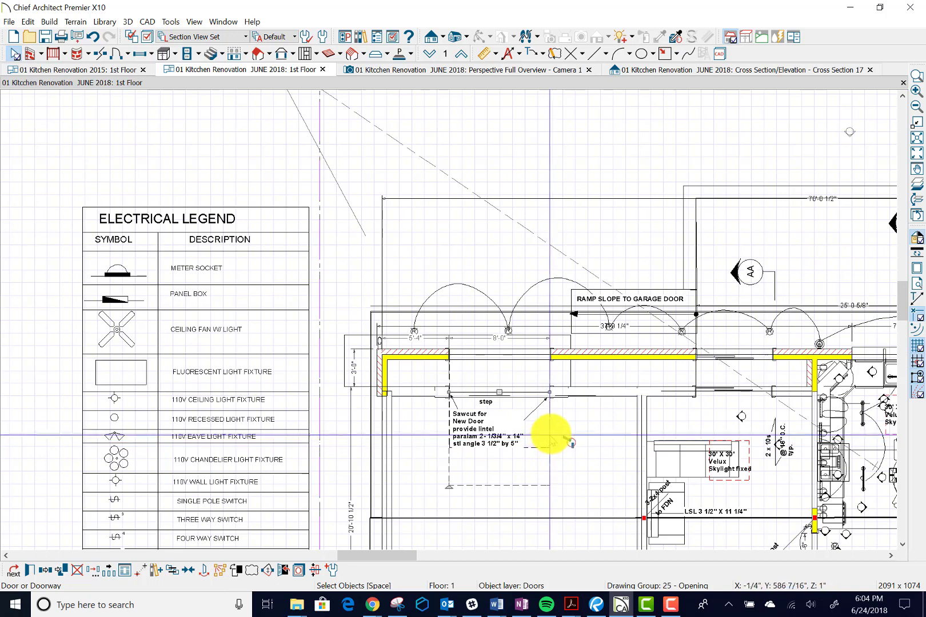
pyautogui.click(550, 435)
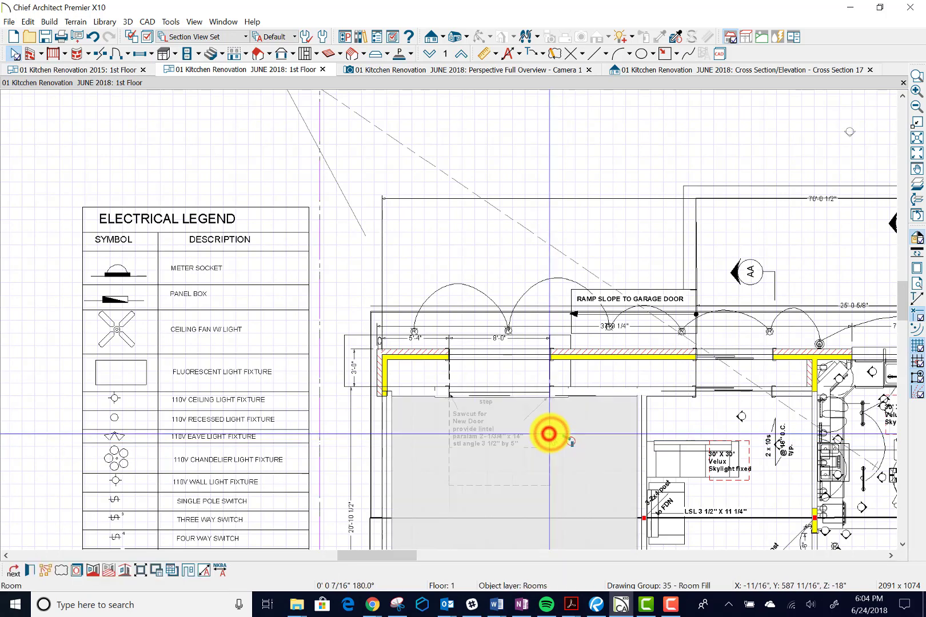
pyautogui.click(472, 435)
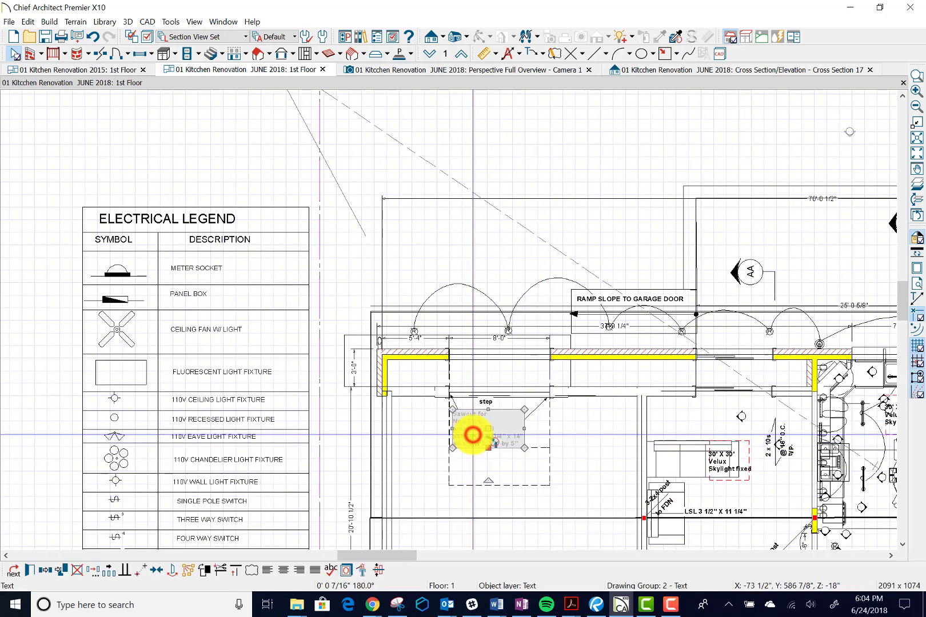
pyautogui.moveTo(487, 426); pyautogui.dragTo(493, 384)
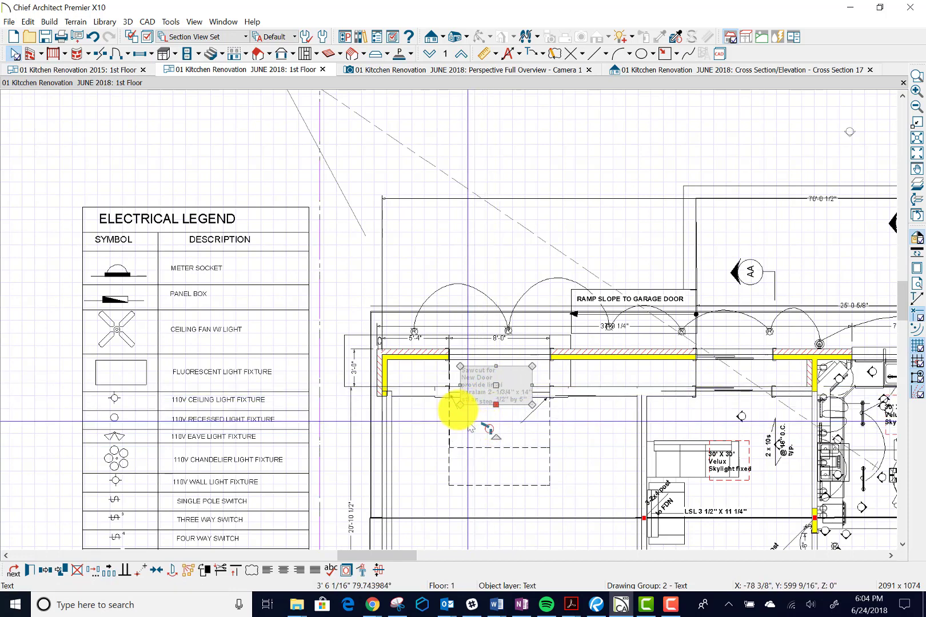
pyautogui.click(455, 400)
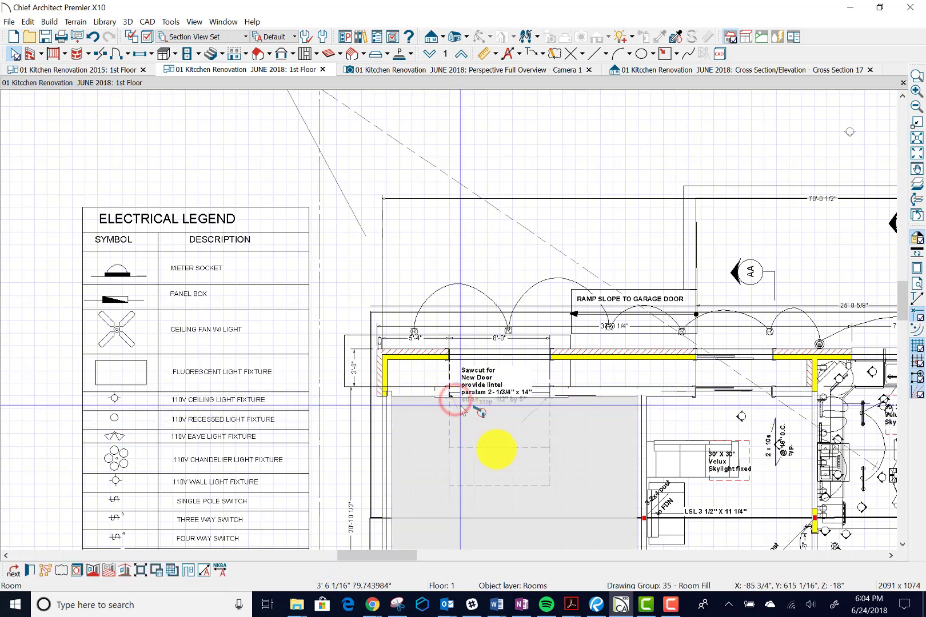
# - Delete the original 8'-0" door from the old front wall
pyautogui.click(553, 449)
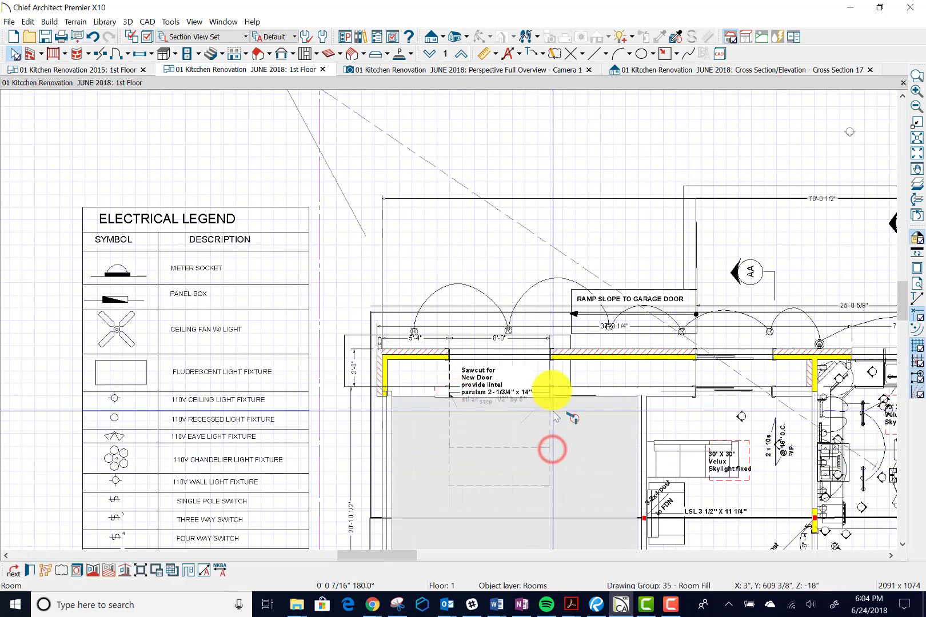
pyautogui.click(547, 388)
pyautogui.click(541, 393)
pyautogui.click(541, 393)
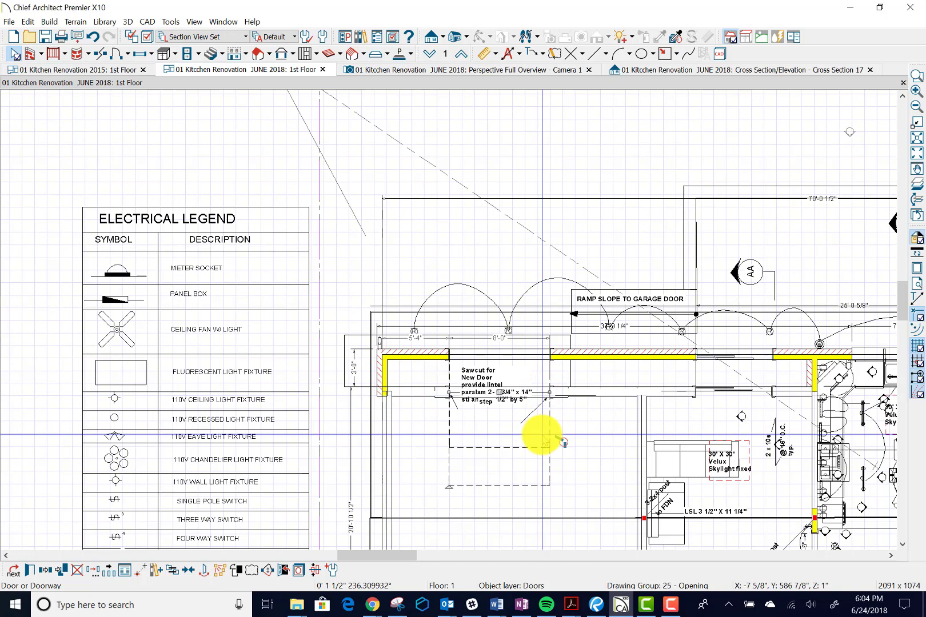
pyautogui.click(561, 439)
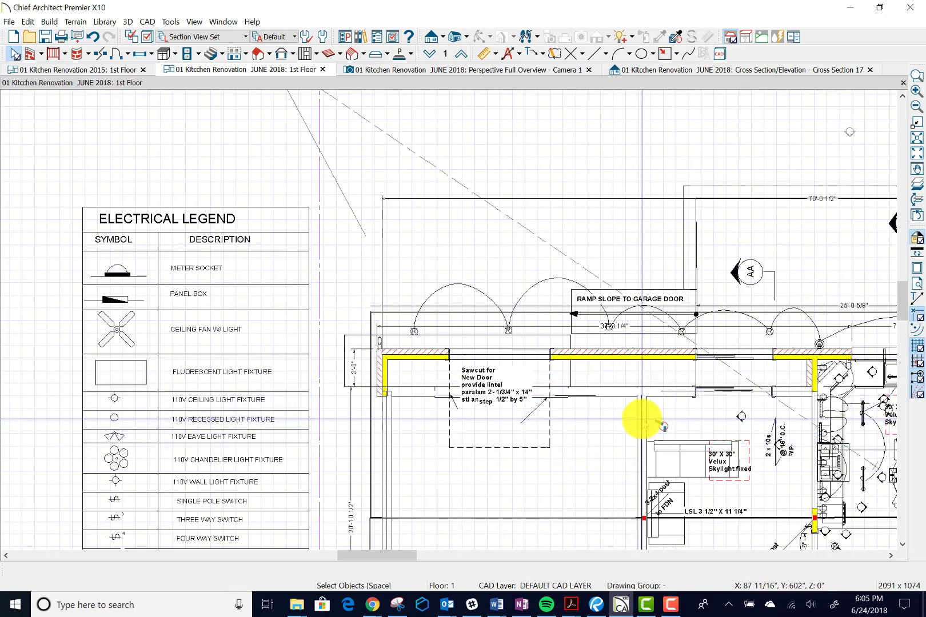
# - Shift the far side wall's short extension inward about 4" to line up with the existing side wall
pyautogui.click(641, 419)
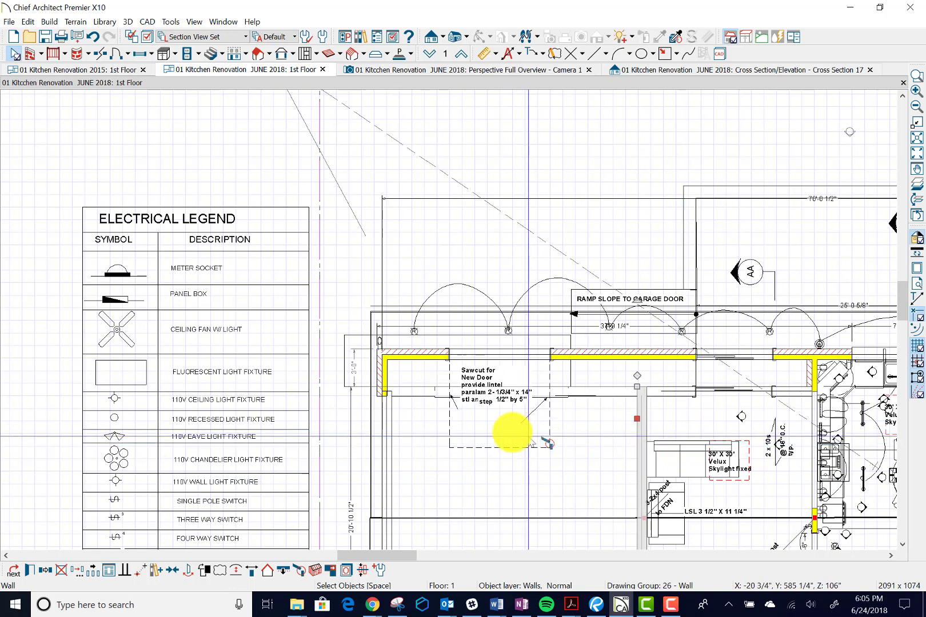
pyautogui.scroll(3, 424, 399)
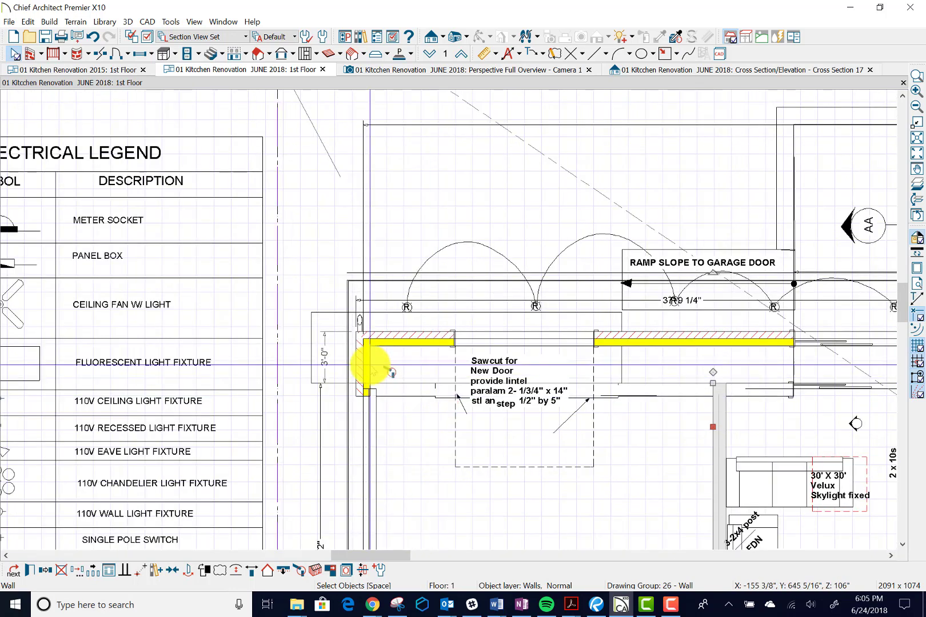
pyautogui.click(365, 366)
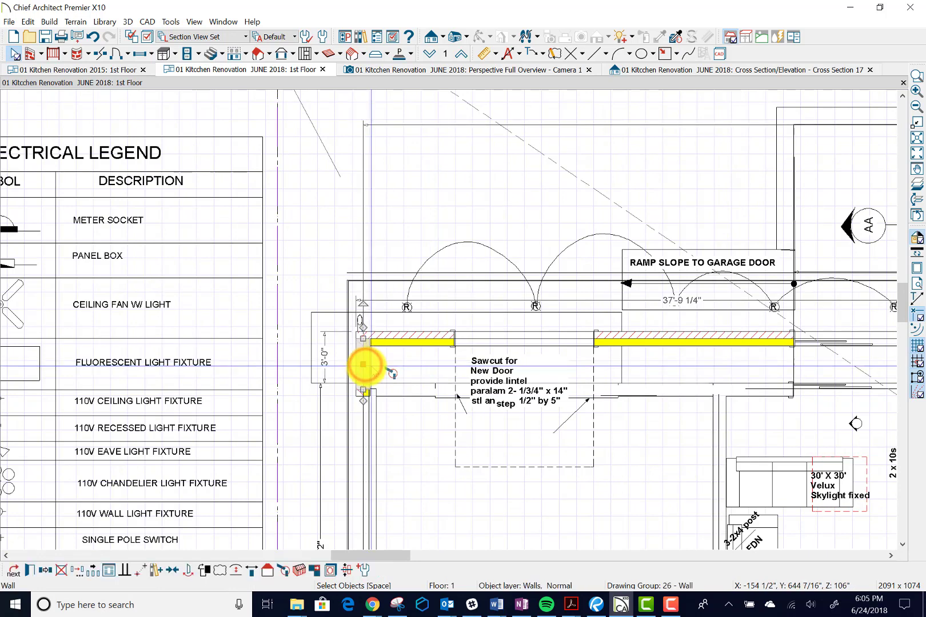
pyautogui.moveTo(361, 366); pyautogui.dragTo(367, 365)
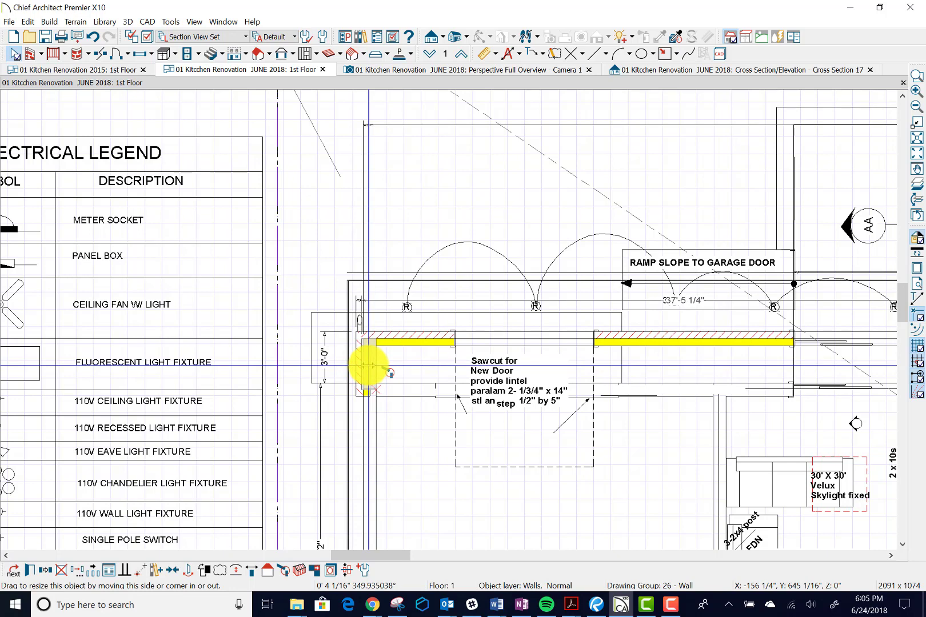
pyautogui.moveTo(367, 365); pyautogui.dragTo(368, 366)
pyautogui.click(521, 478)
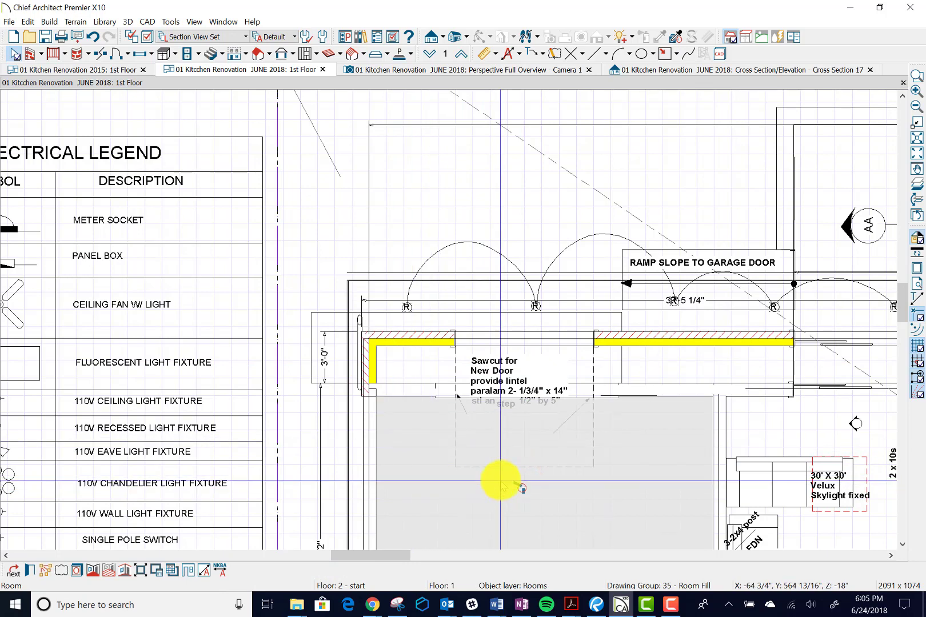
# - Inspect the wall type definition of the invisible old front wall segment between the sawcut door and the interior partition
pyautogui.scroll(-5, 502, 483)
pyautogui.scroll(3, 680, 492)
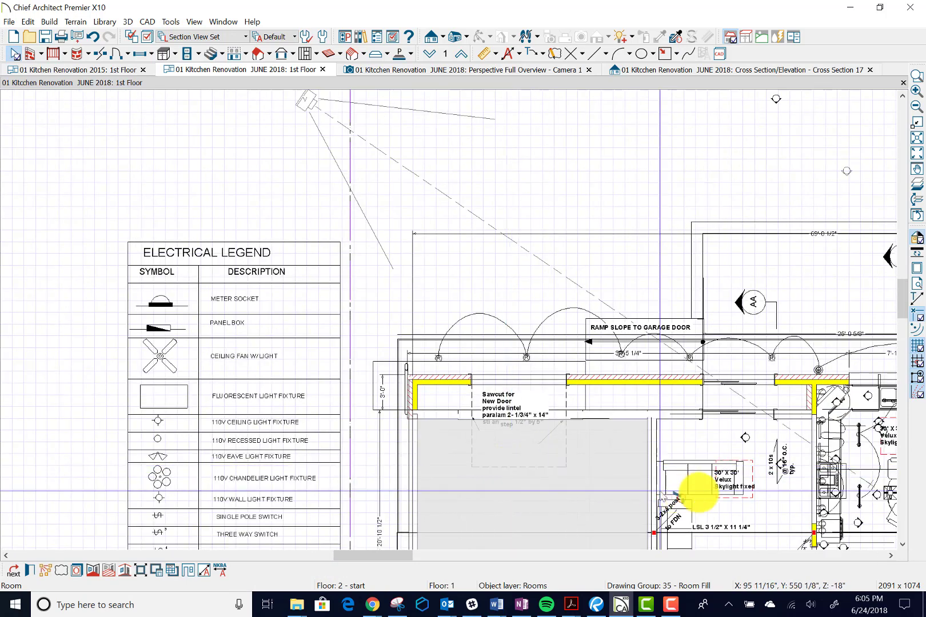
pyautogui.scroll(2, 761, 442)
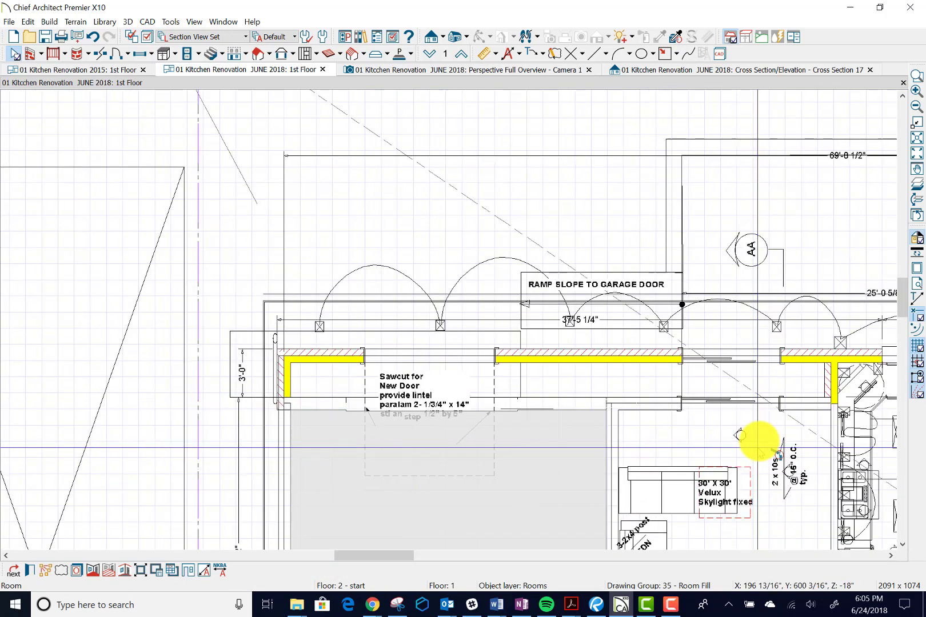
pyautogui.click(727, 403)
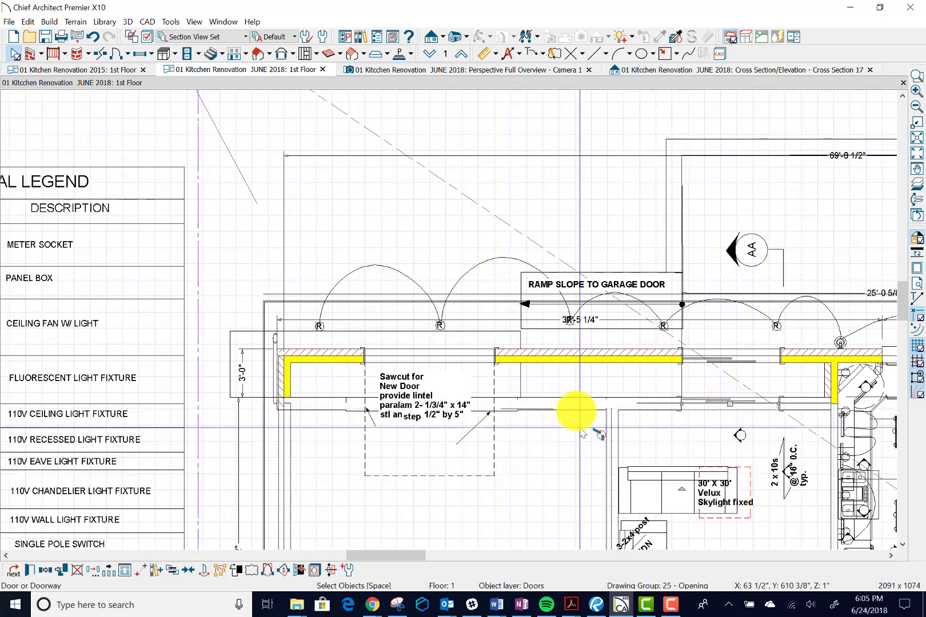
pyautogui.click(575, 407)
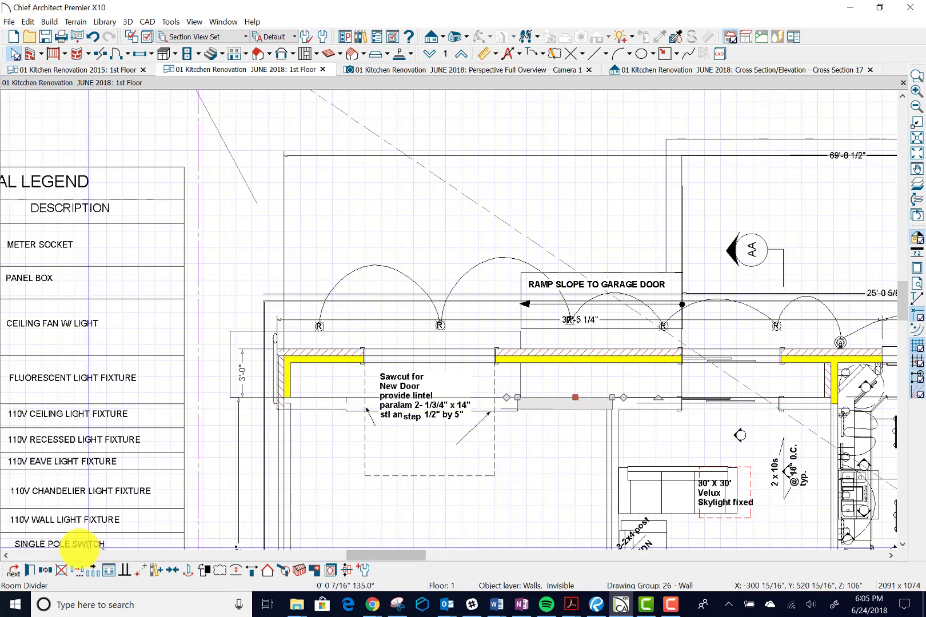
pyautogui.click(31, 571)
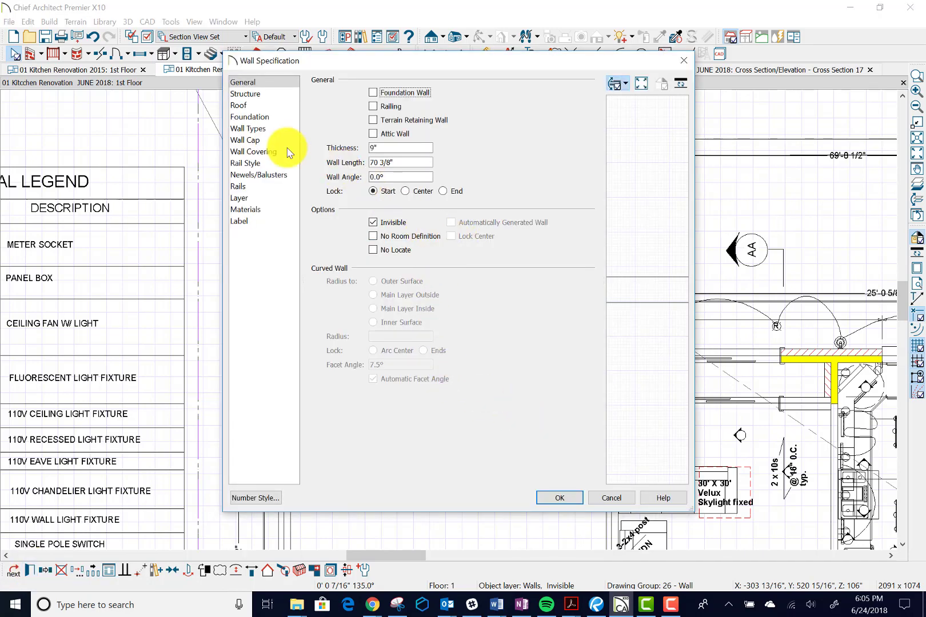
pyautogui.click(260, 128)
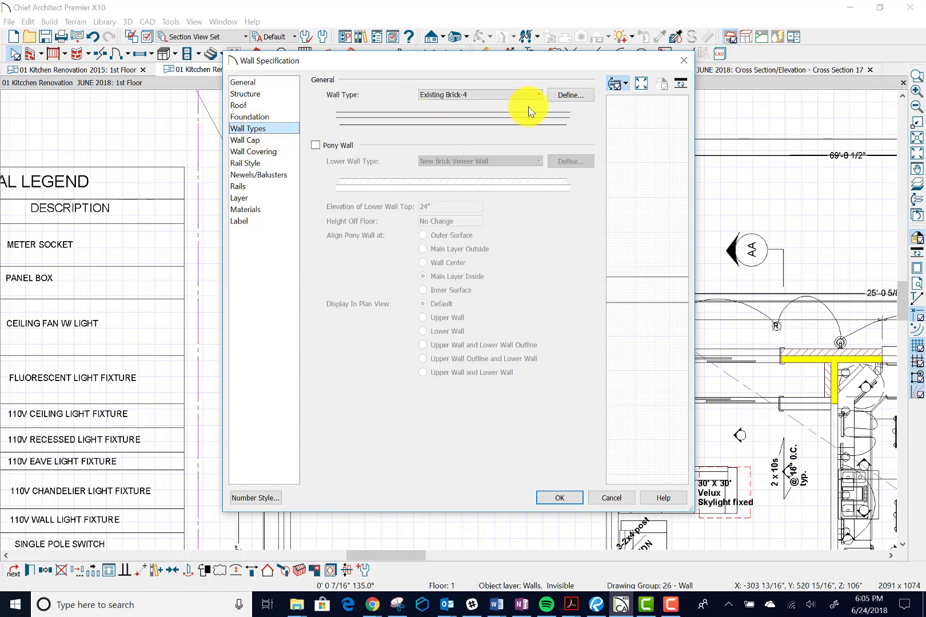
pyautogui.click(560, 96)
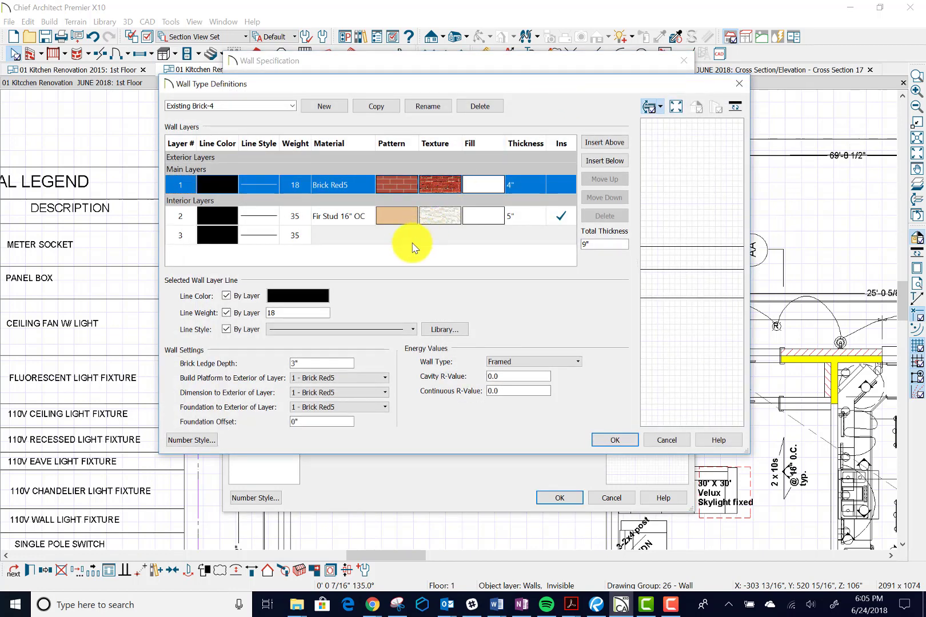
pyautogui.click(618, 439)
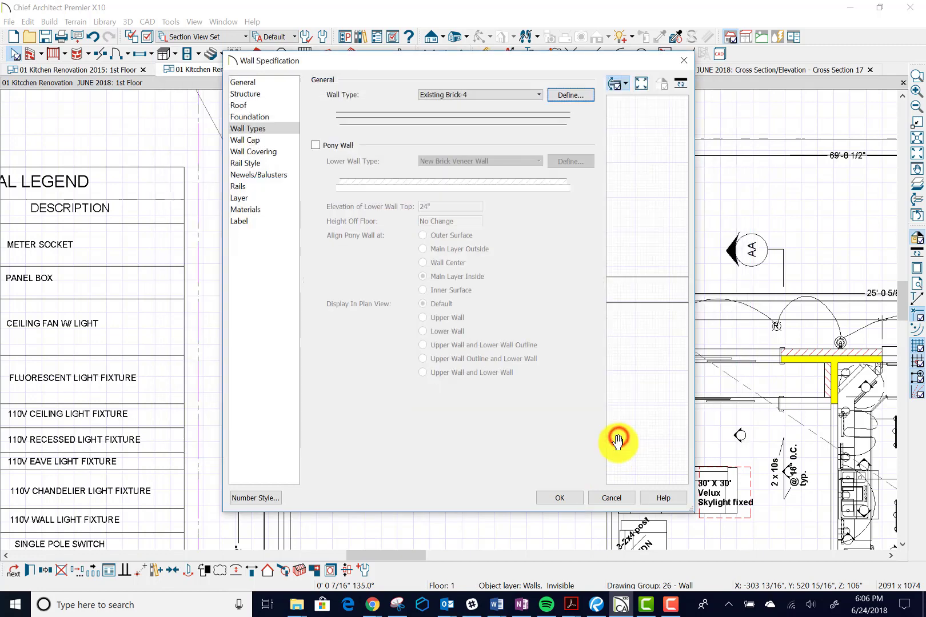
pyautogui.click(574, 498)
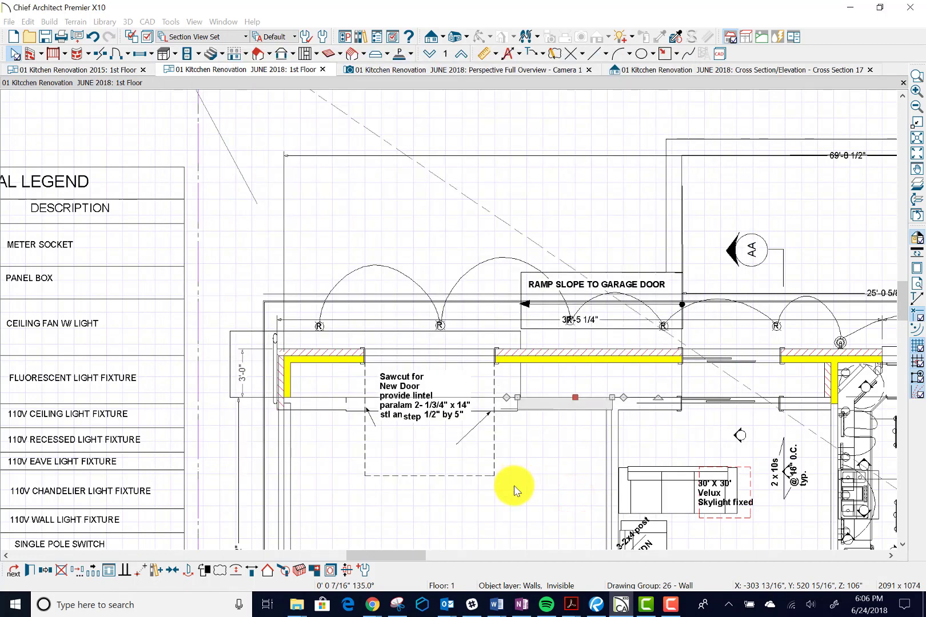
# - Draw a straight interior wall about 31" long extending the existing partition from the old front wall to the new brick veneer wall
pyautogui.click(569, 444)
pyautogui.click(612, 429)
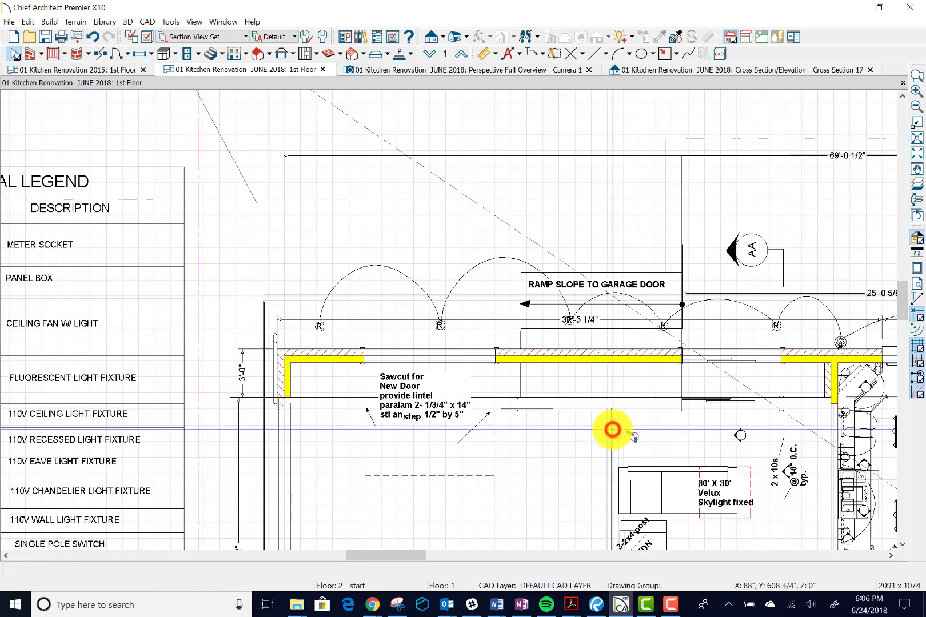
pyautogui.click(610, 402)
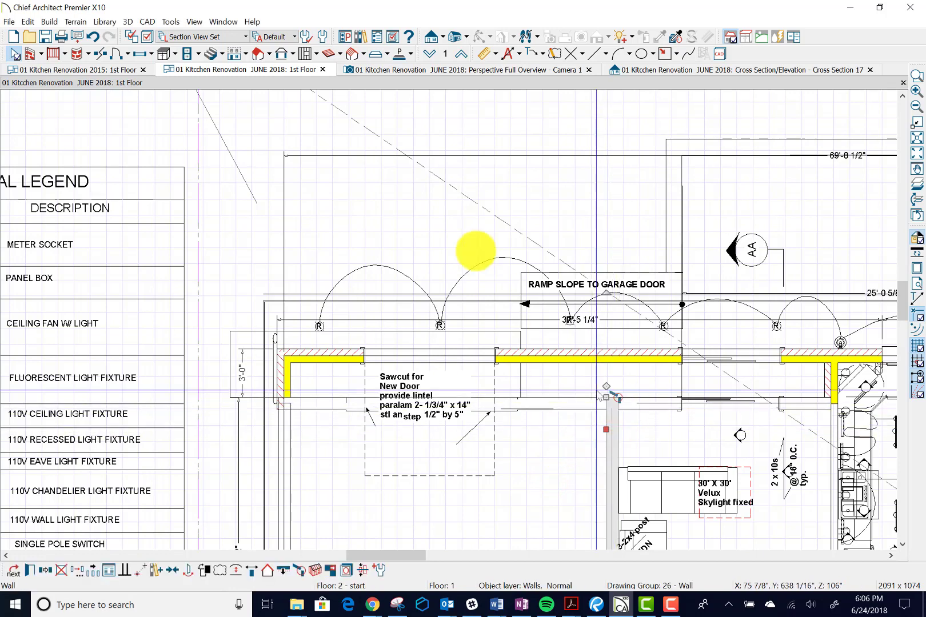
pyautogui.click(47, 23)
pyautogui.moveTo(63, 36)
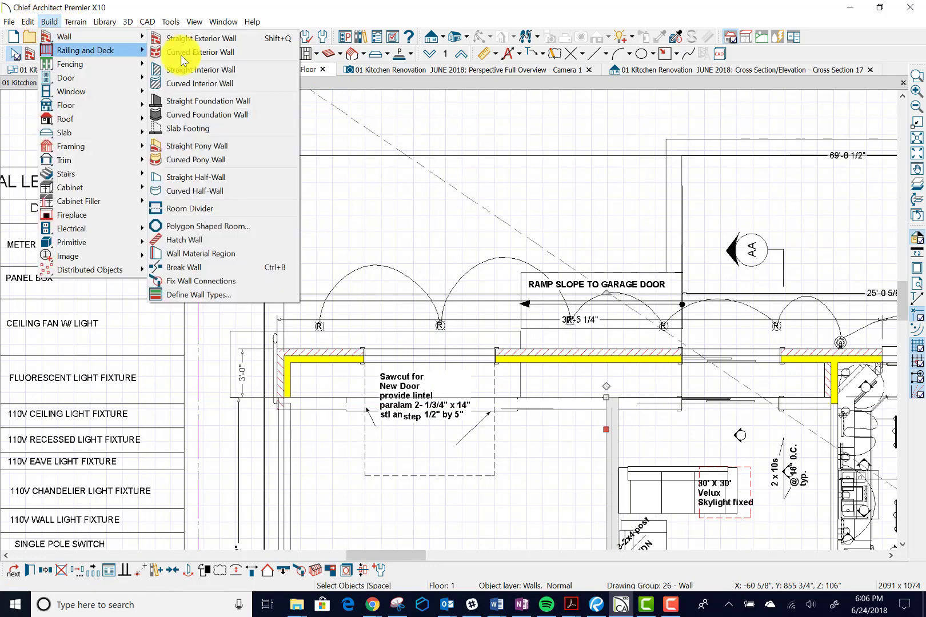
pyautogui.click(199, 70)
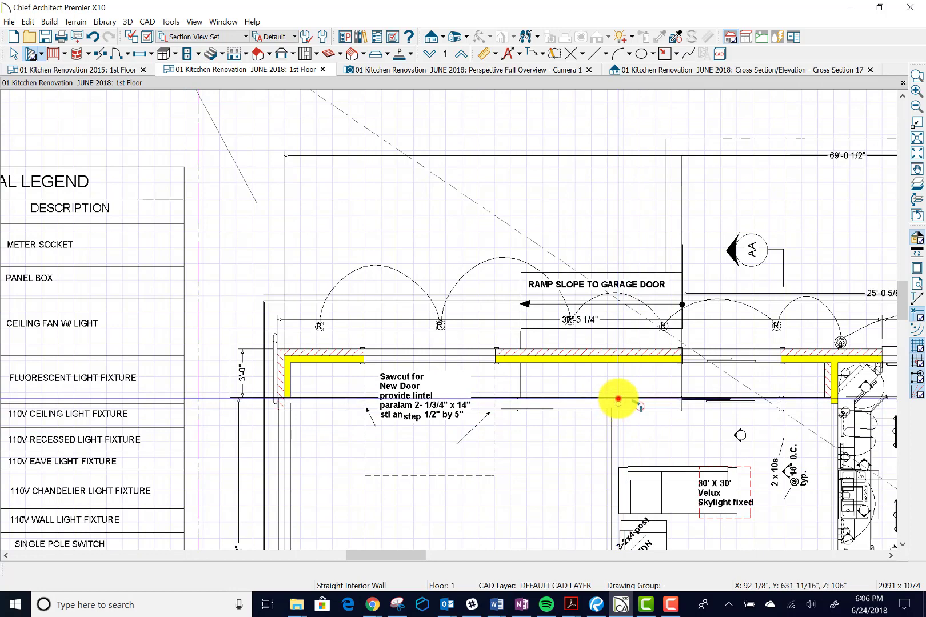
pyautogui.moveTo(617, 399); pyautogui.dragTo(611, 359)
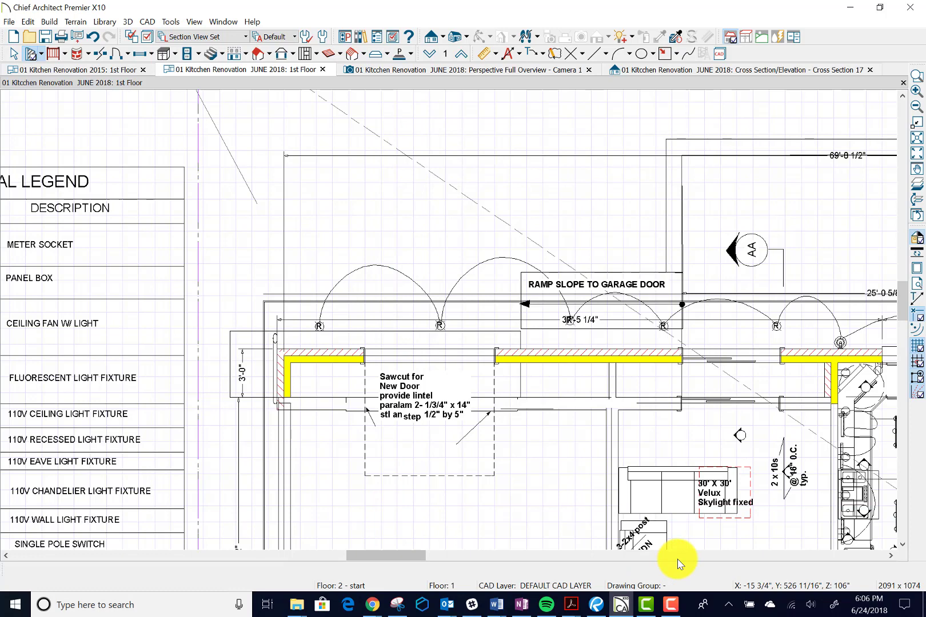
pyautogui.click(17, 55)
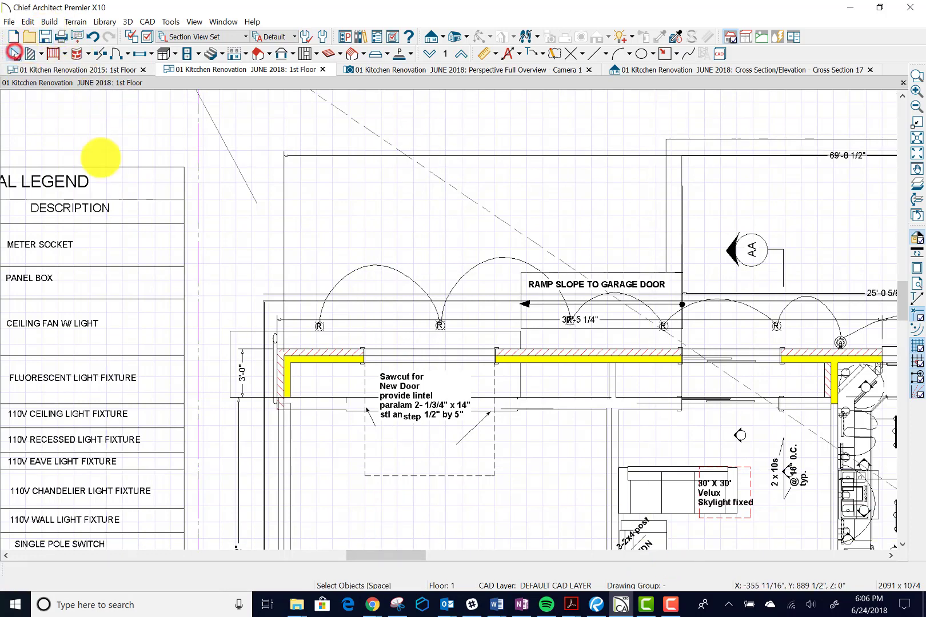
# - Open the wall type settings of the new short partition between the old and new front walls
pyautogui.click(612, 382)
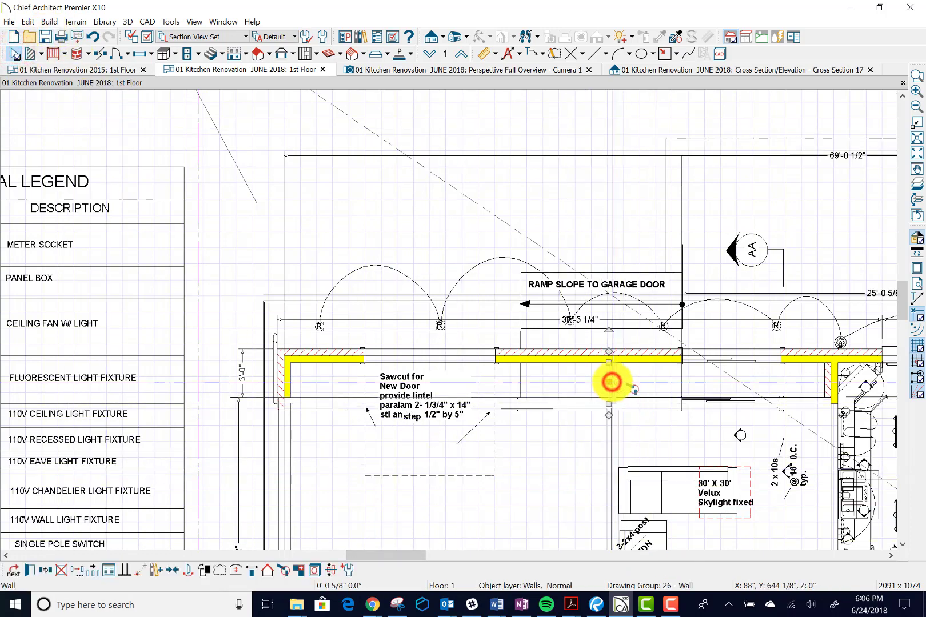
pyautogui.click(30, 571)
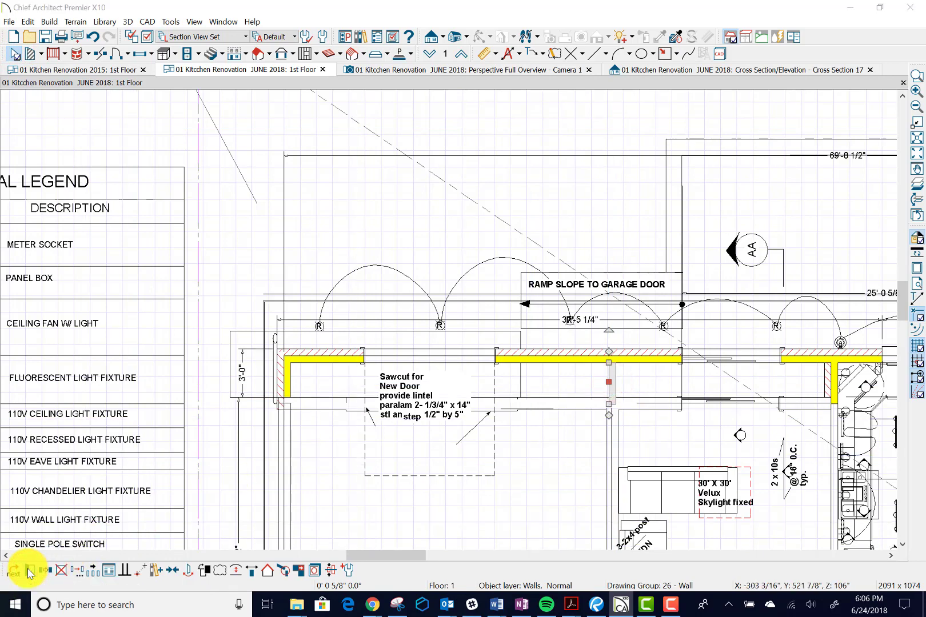
pyautogui.click(260, 136)
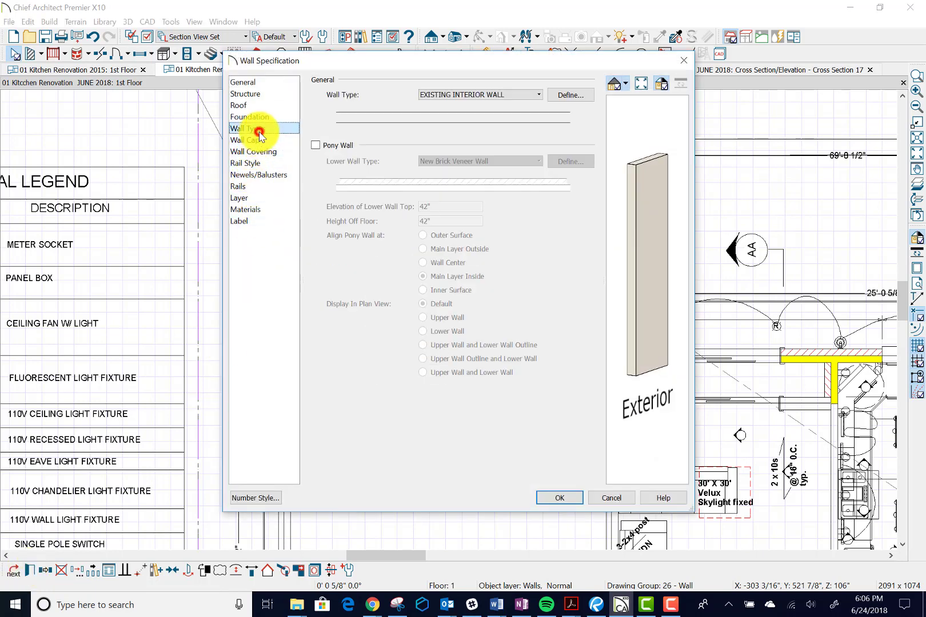
# - Try both Interior-4 wall types on the new short partition
pyautogui.click(539, 96)
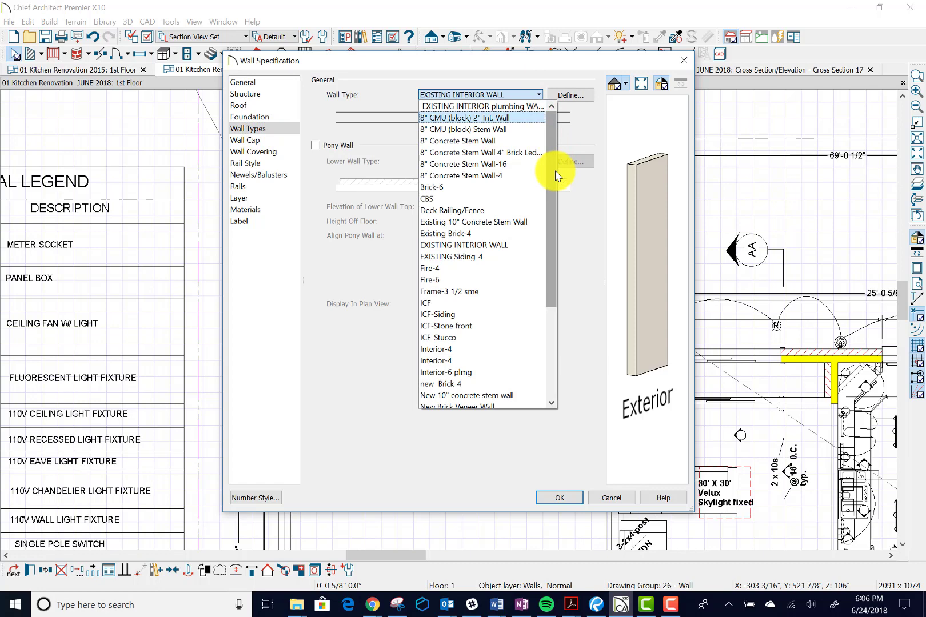
pyautogui.moveTo(553, 170); pyautogui.dragTo(543, 292)
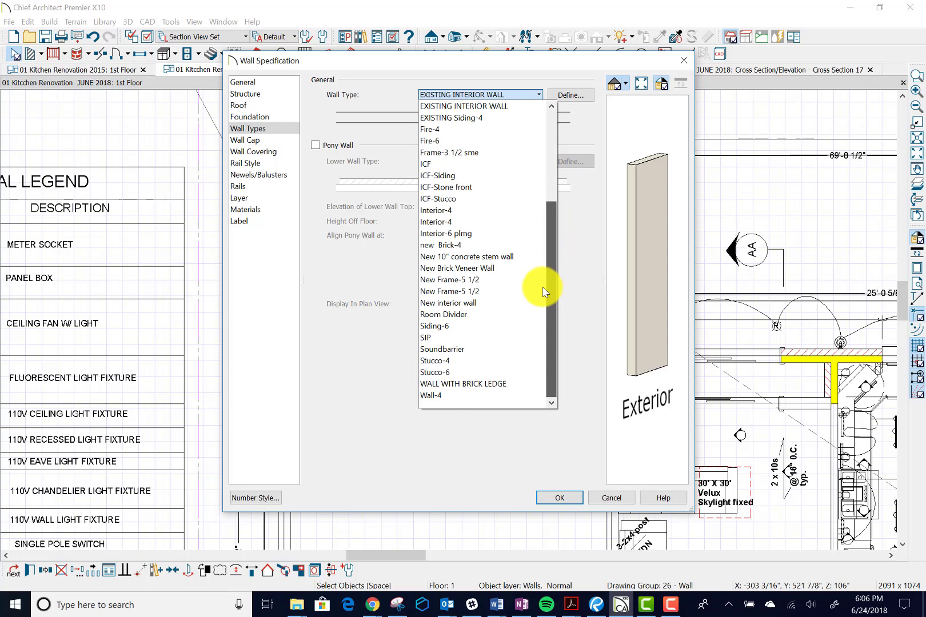
pyautogui.moveTo(543, 292); pyautogui.dragTo(550, 242)
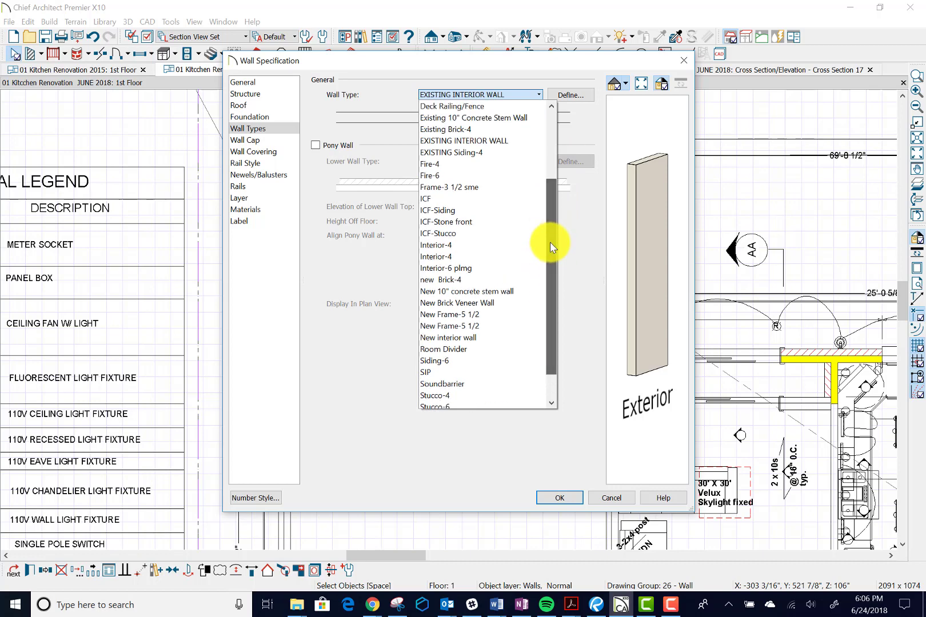
pyautogui.click(464, 246)
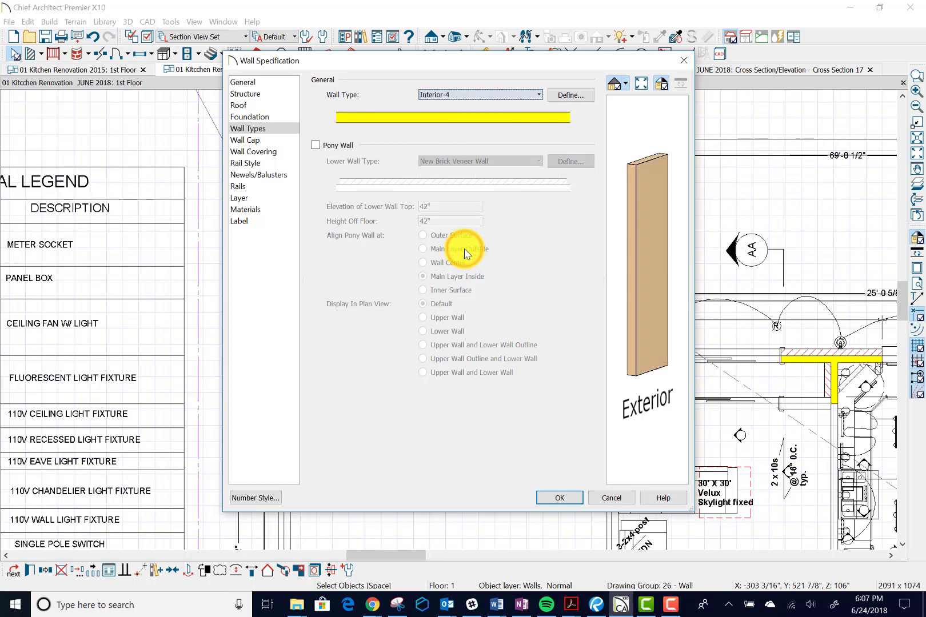
pyautogui.click(540, 96)
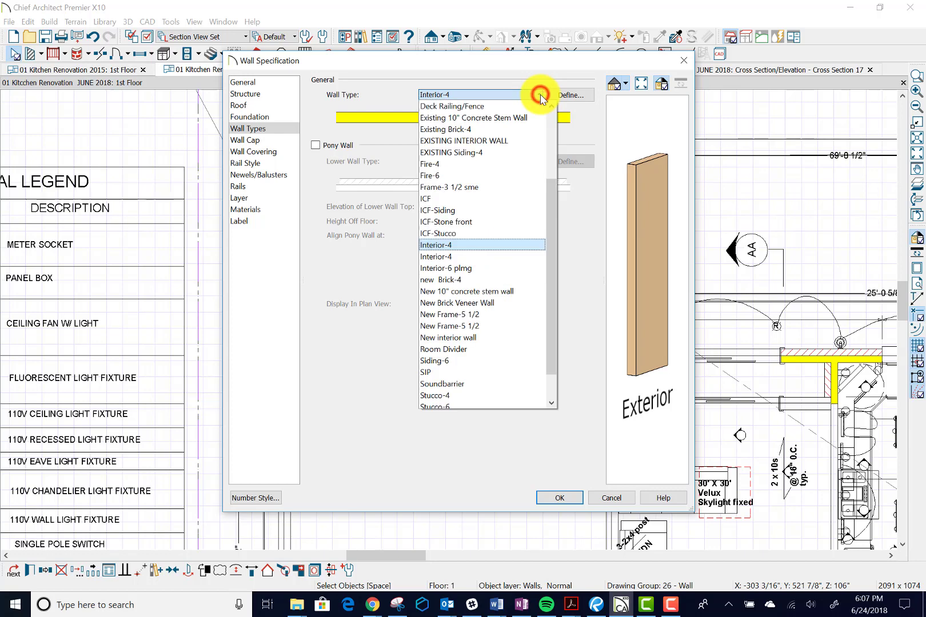
pyautogui.click(508, 257)
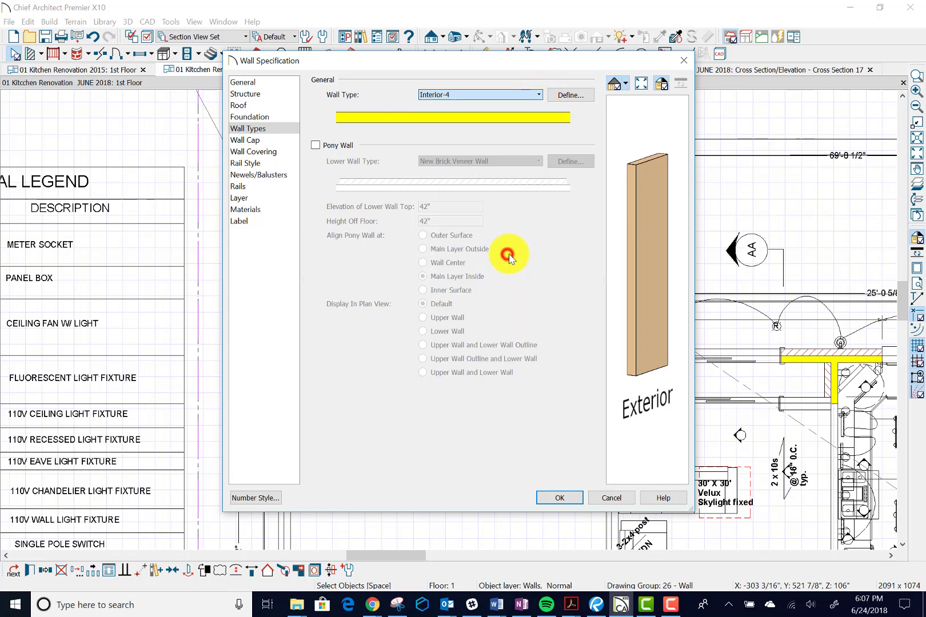
# - Set the new short partition's wall type to Wall-4
pyautogui.click(541, 95)
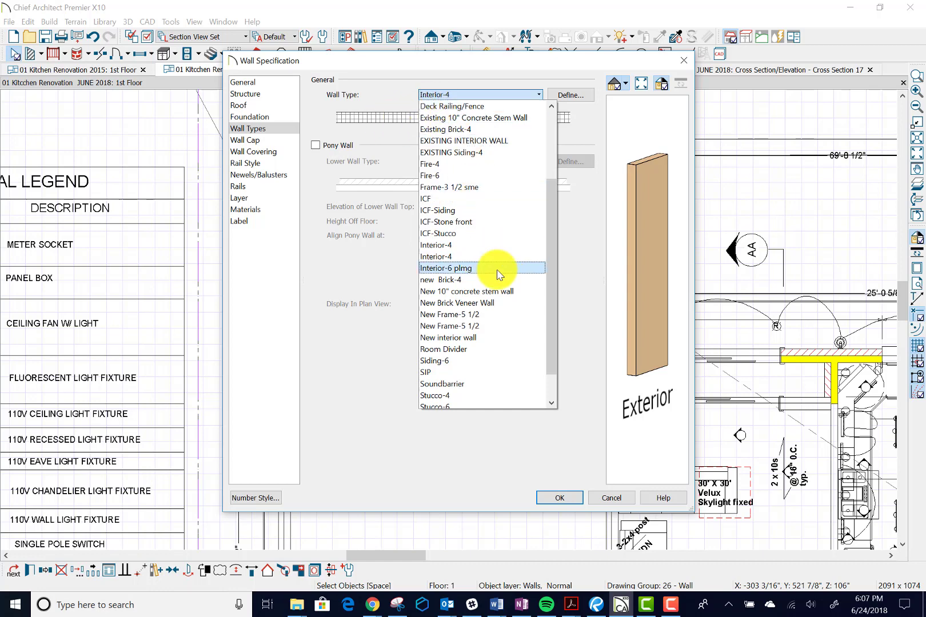
pyautogui.click(550, 210)
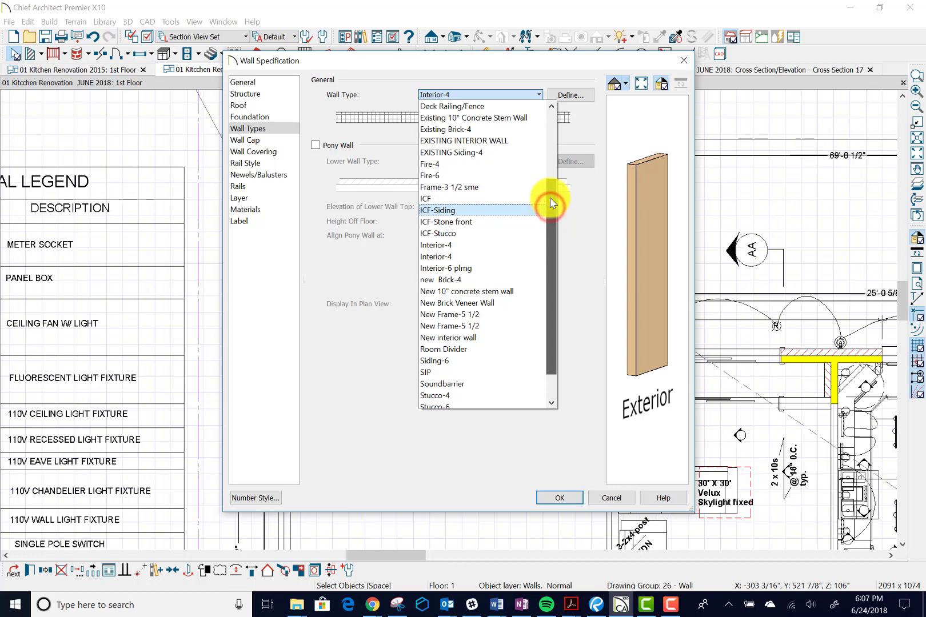
pyautogui.moveTo(551, 198); pyautogui.dragTo(550, 132)
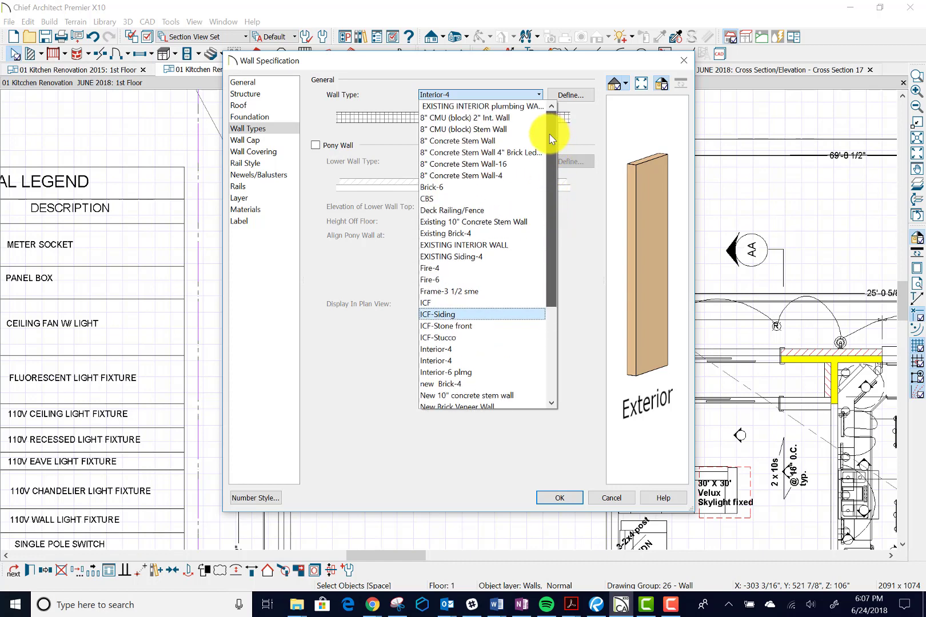
pyautogui.moveTo(547, 142); pyautogui.dragTo(536, 183)
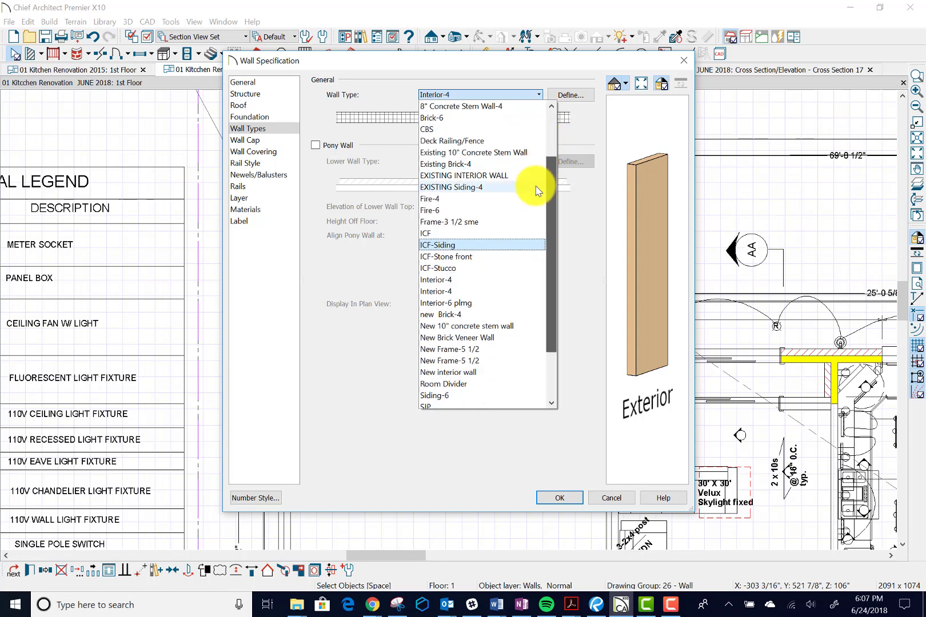
pyautogui.scroll(-1, 532, 200)
pyautogui.scroll(-1, 531, 220)
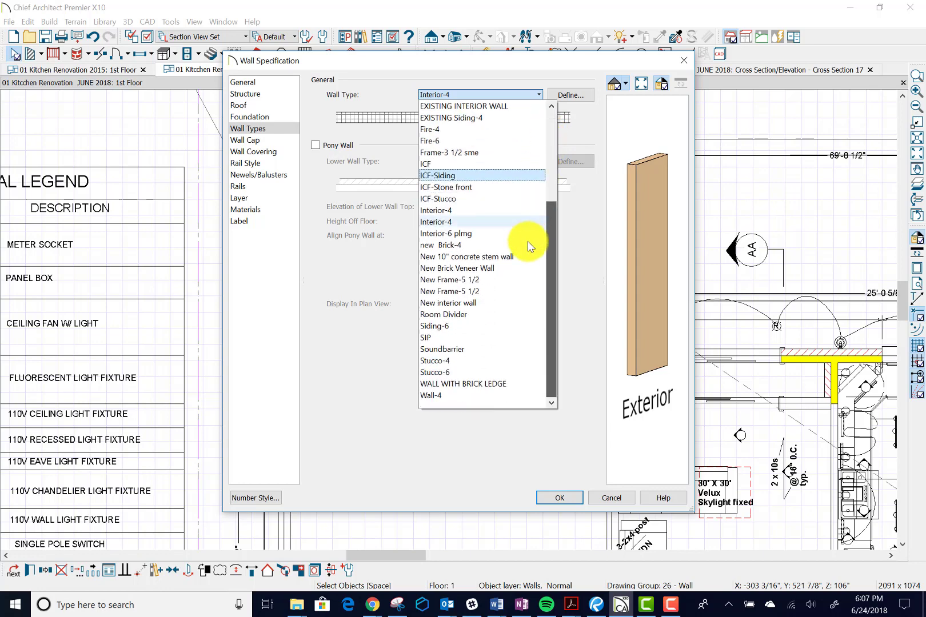
pyautogui.click(478, 396)
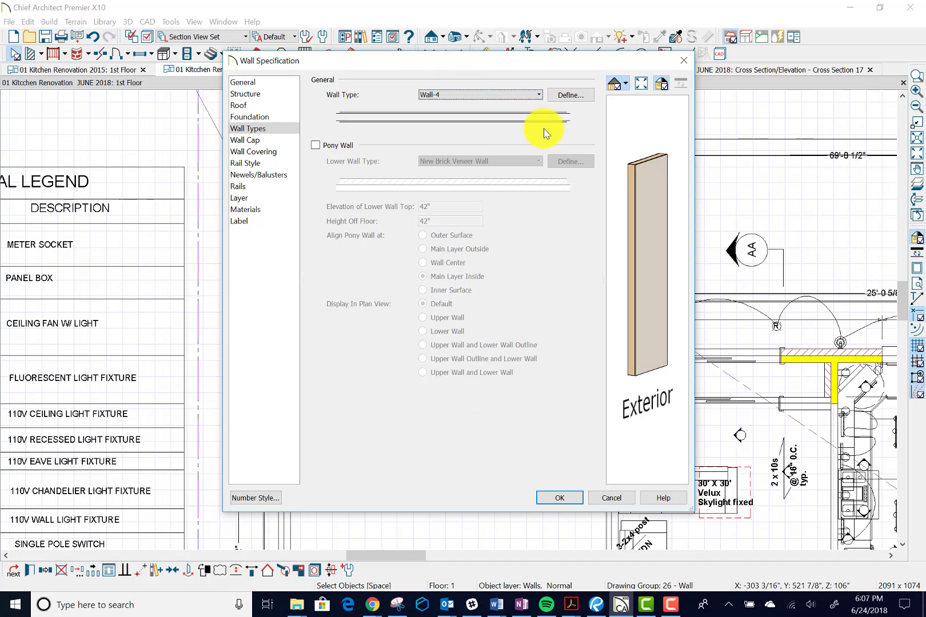
pyautogui.click(571, 500)
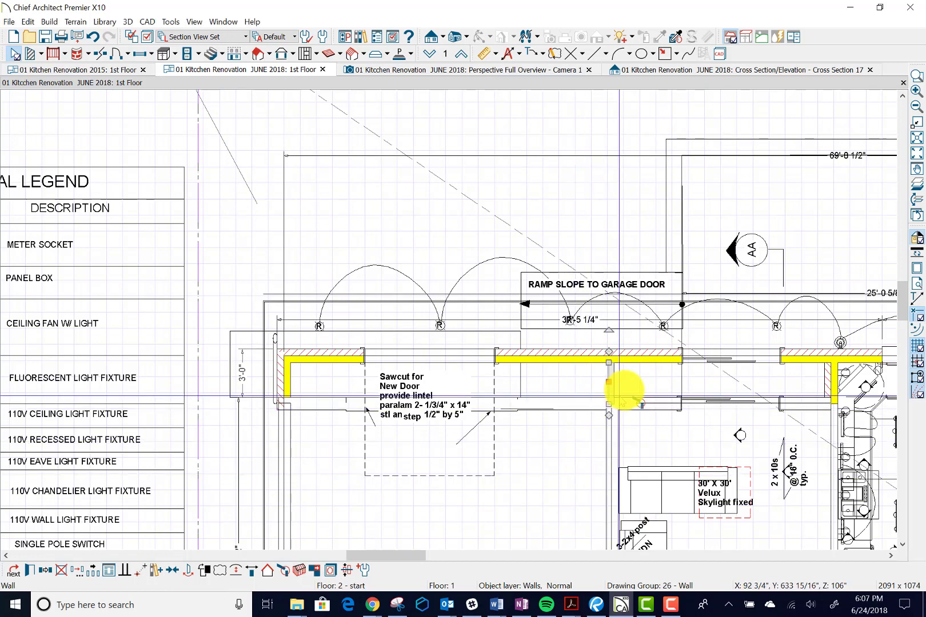
# - Review the general settings and wall type of the new short partition without changing them
pyautogui.click(623, 391)
pyautogui.click(607, 384)
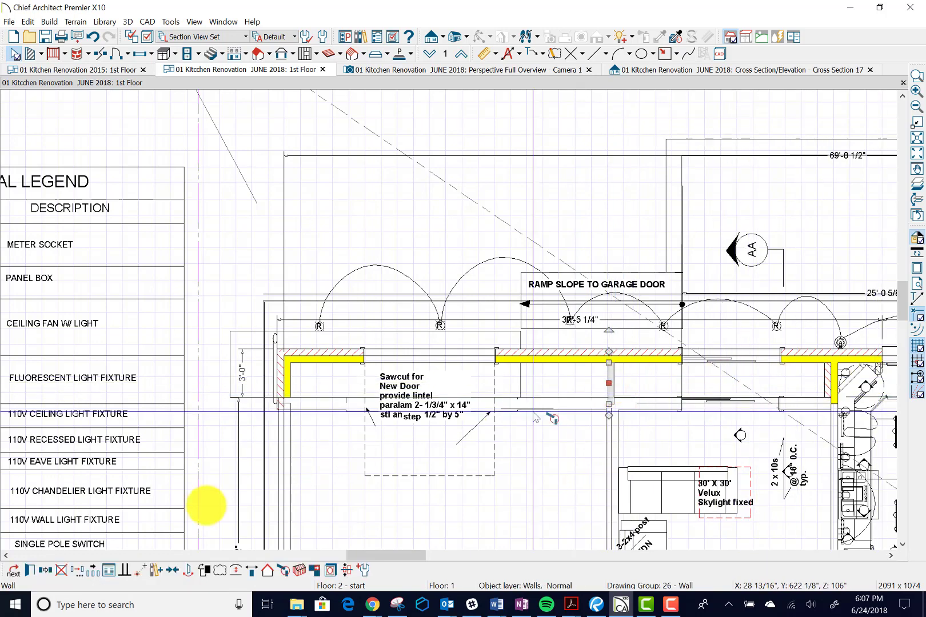
pyautogui.click(31, 570)
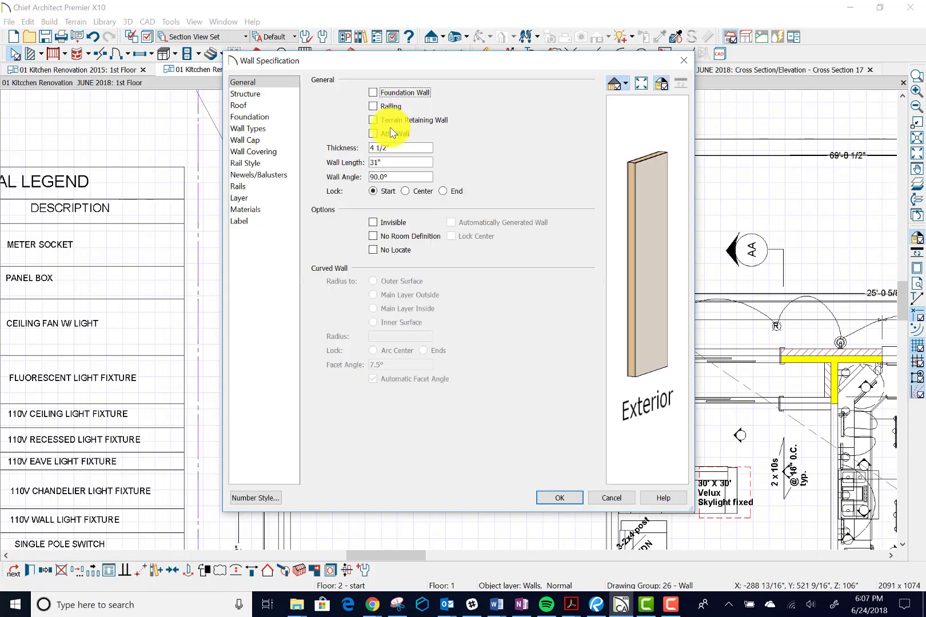
pyautogui.click(274, 131)
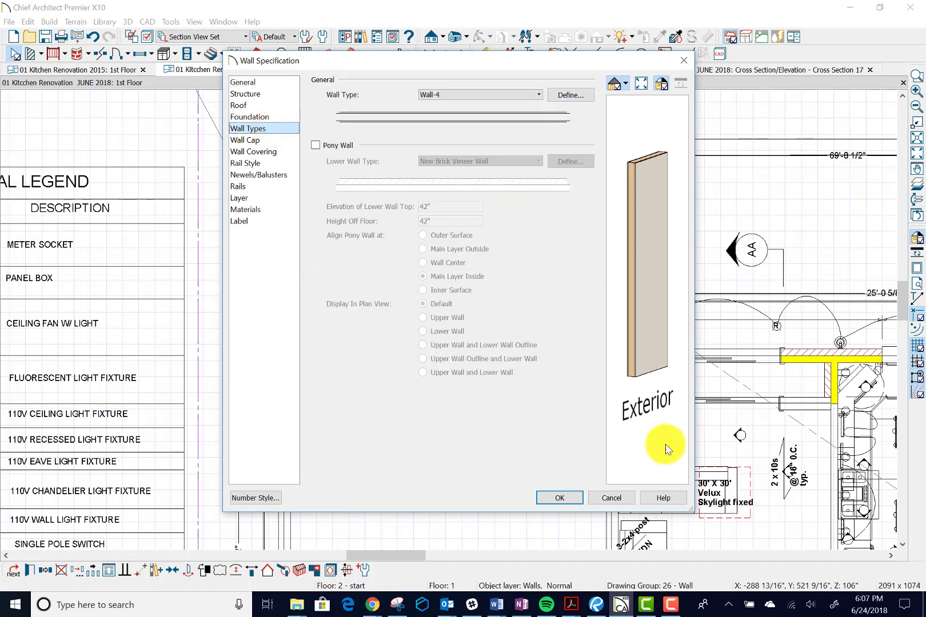
pyautogui.click(543, 498)
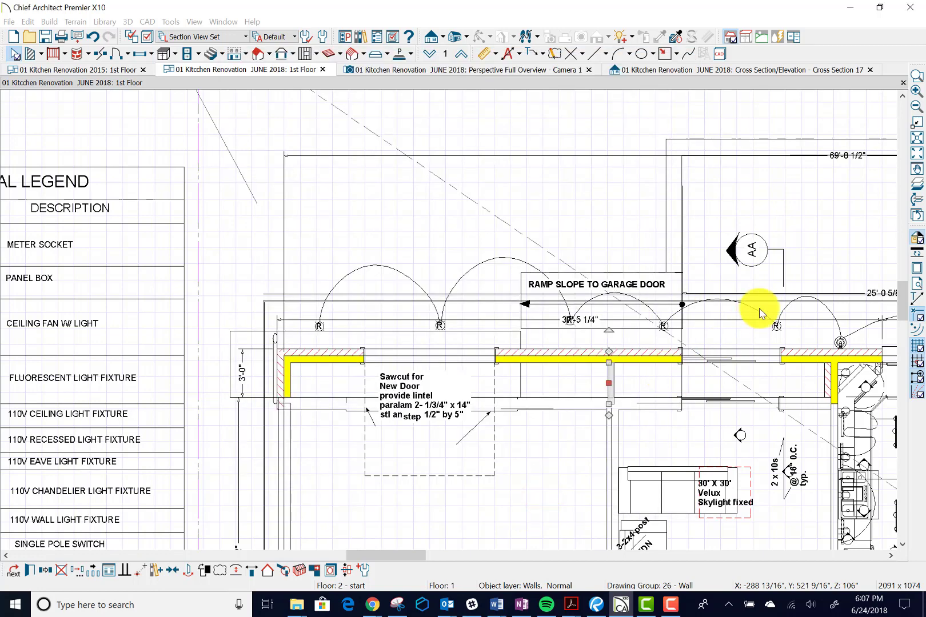
# - Make the old front wall section across the family room invisible
pyautogui.scroll(-3, 770, 312)
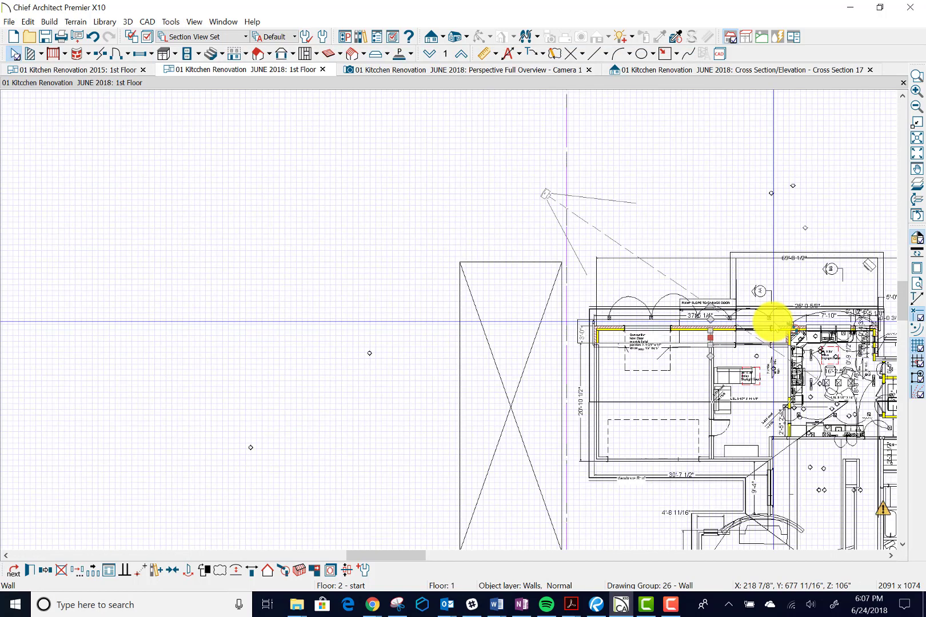
pyautogui.scroll(2, 883, 313)
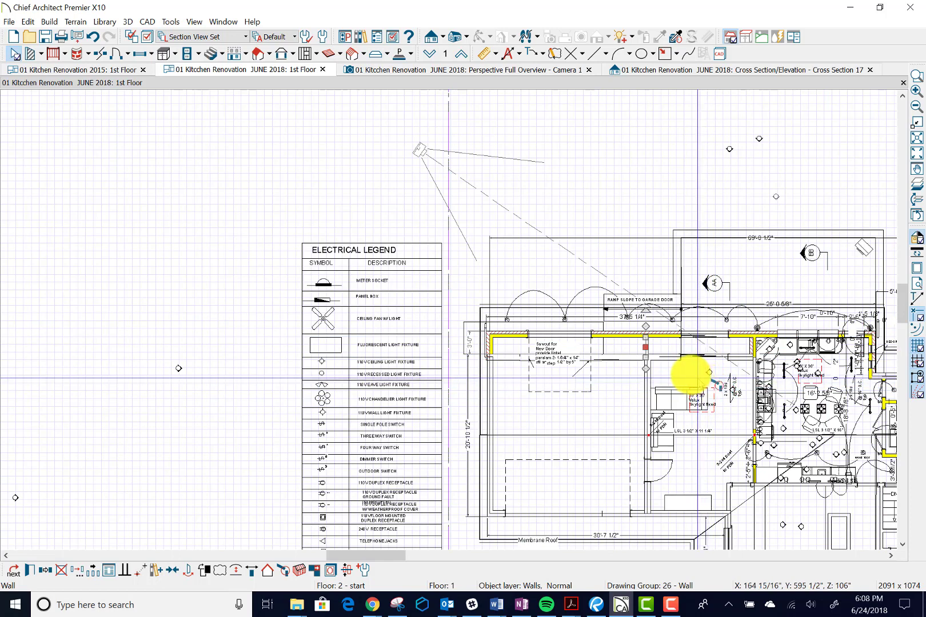
pyautogui.click(670, 358)
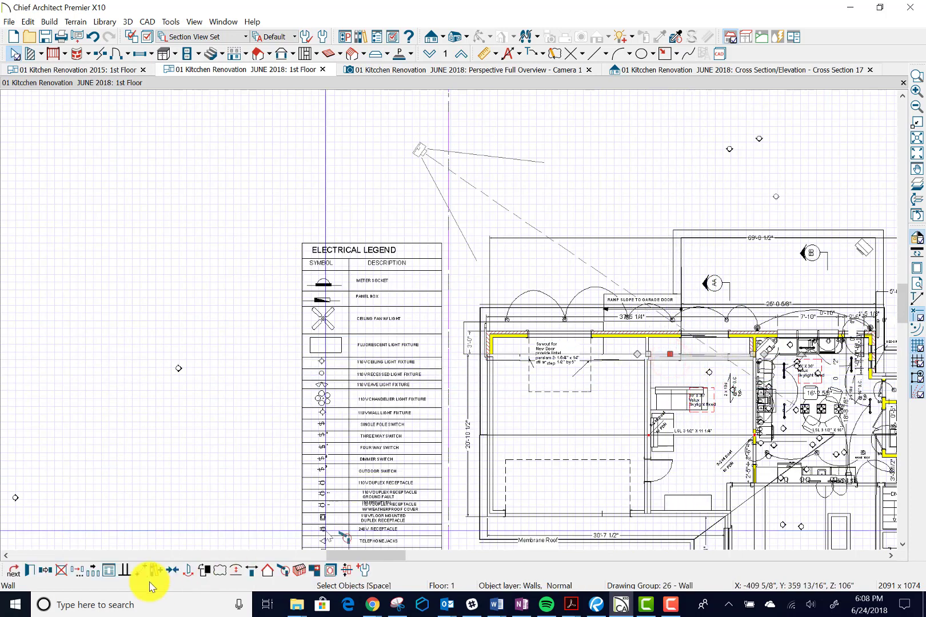
pyautogui.click(31, 569)
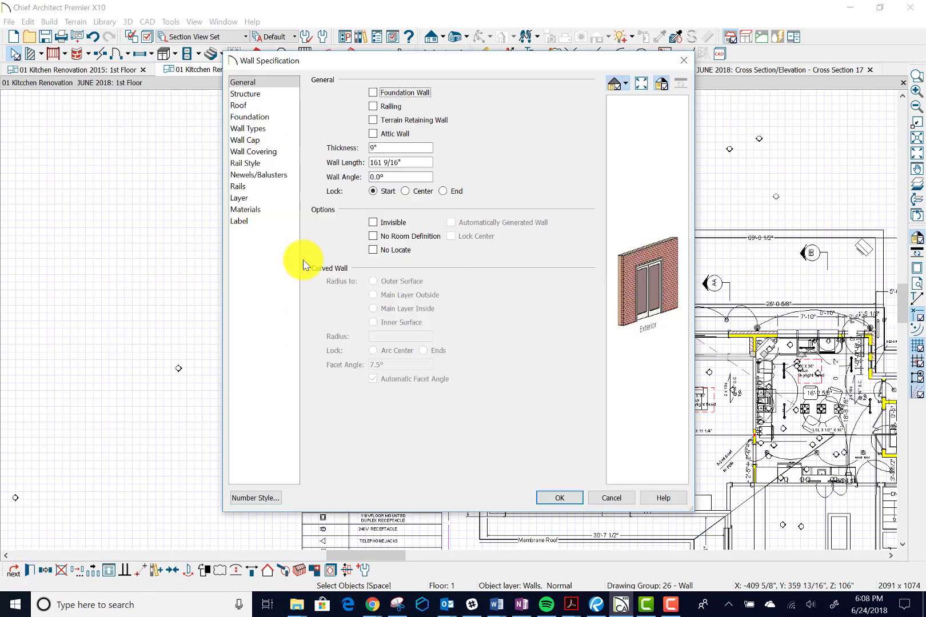
pyautogui.click(373, 222)
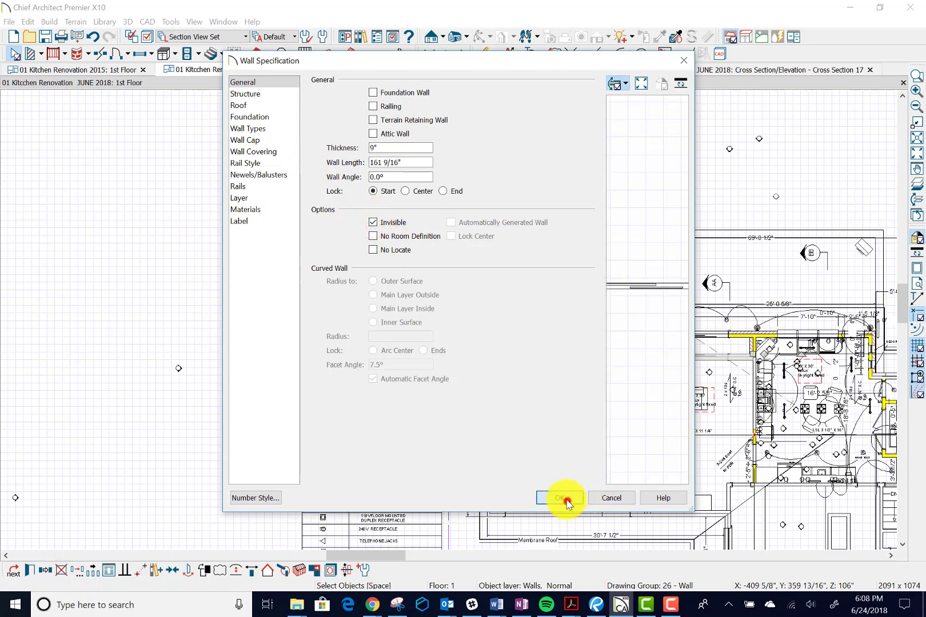
pyautogui.click(563, 499)
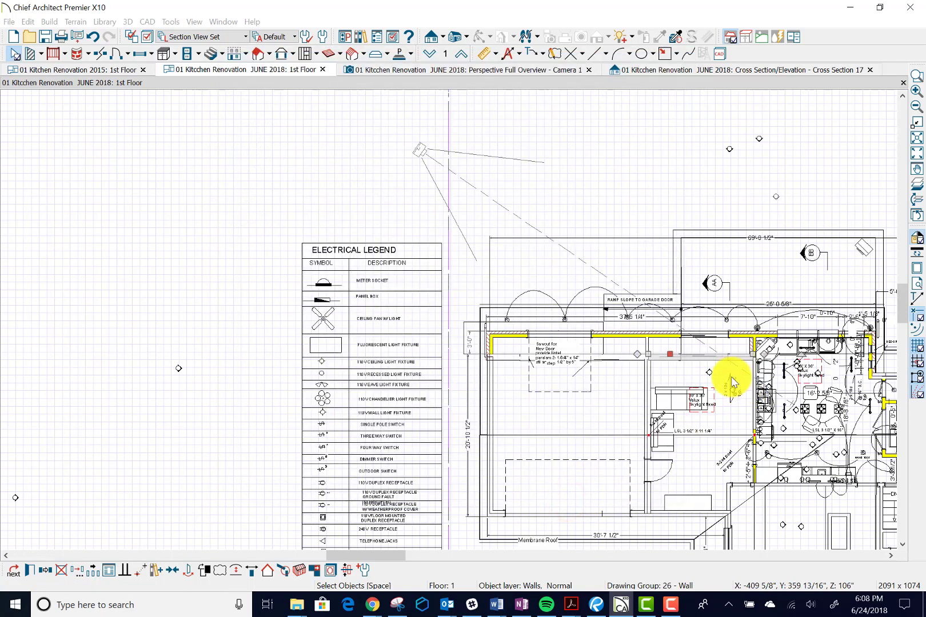
# - Remove the old sliding door left in the hidden family room wall
pyautogui.click(714, 359)
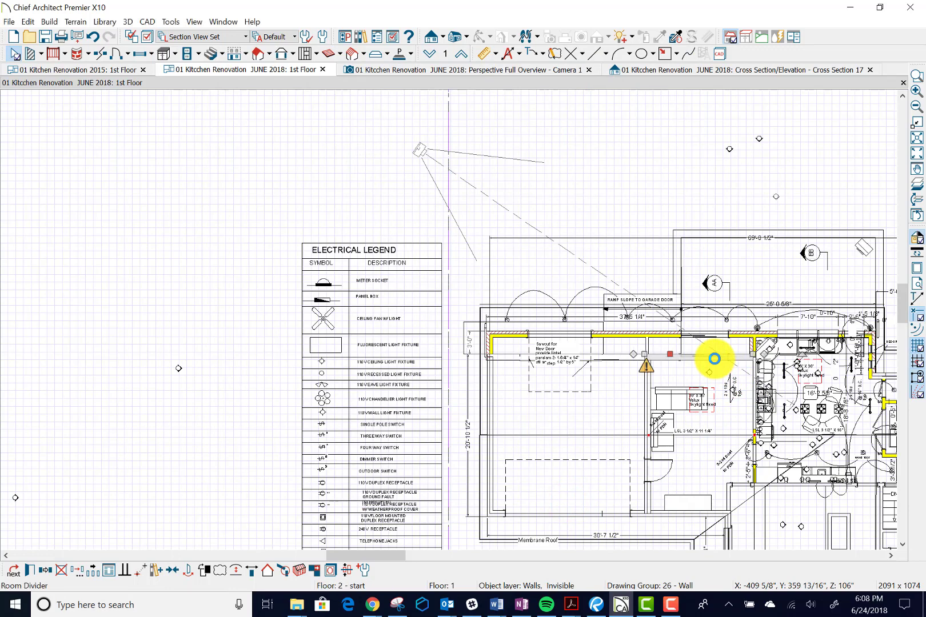
pyautogui.click(714, 358)
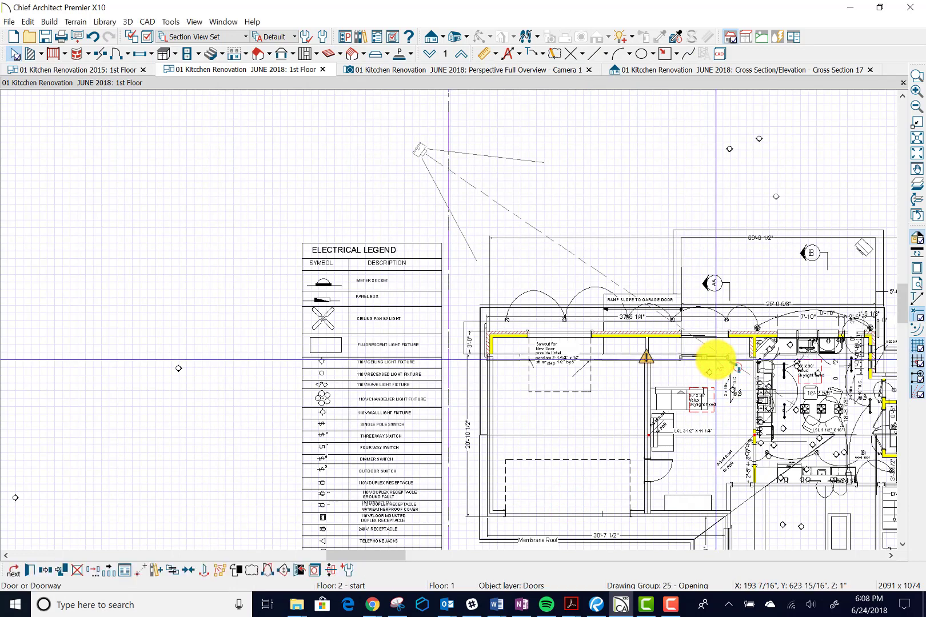
pyautogui.press('Escape')
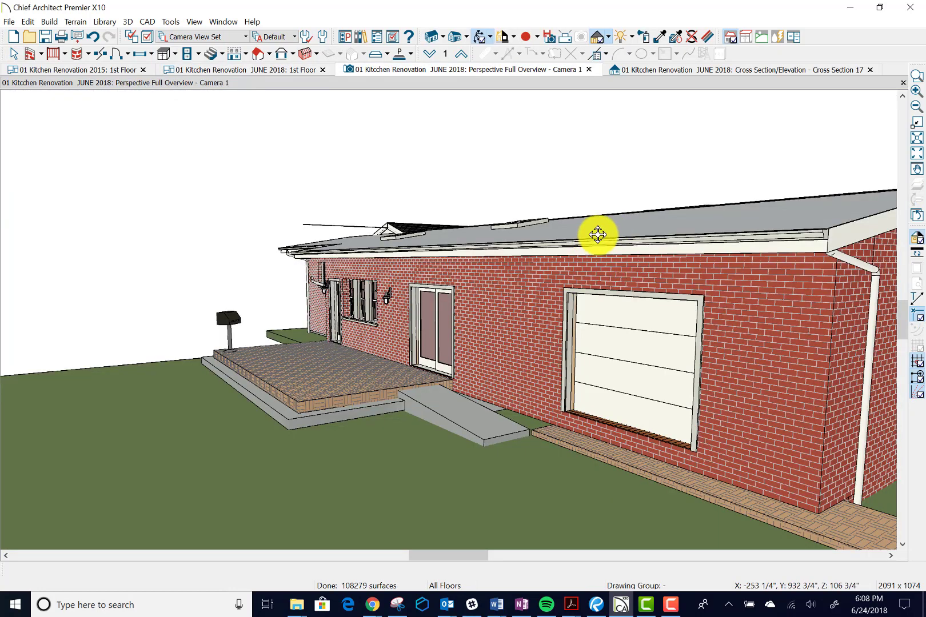
# - Examine the extended front facade, roof, patio and ramp from several angles in the perspective overview
pyautogui.scroll(-3, 598, 234)
pyautogui.moveTo(470, 255); pyautogui.dragTo(557, 310)
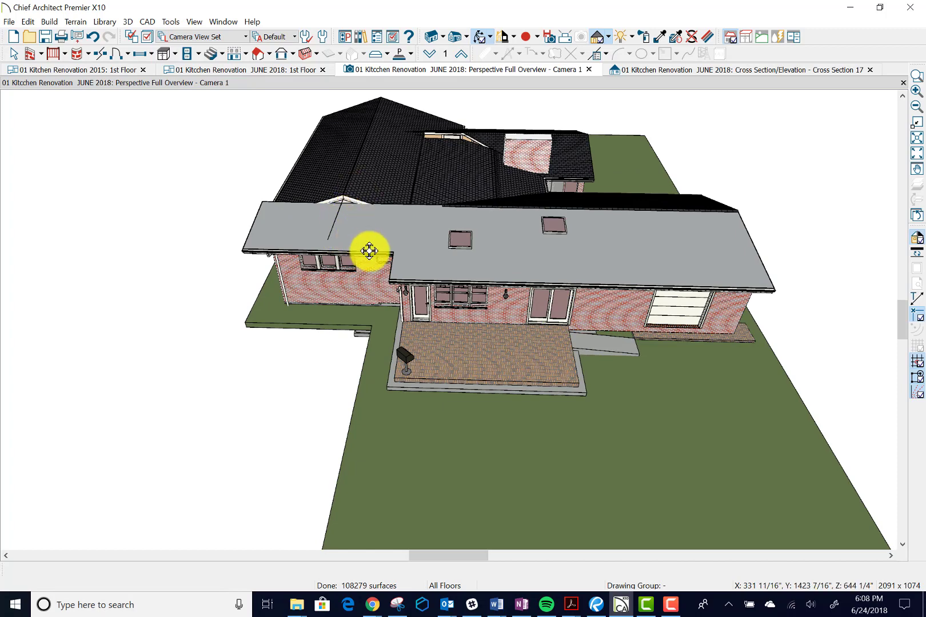
pyautogui.moveTo(409, 340); pyautogui.dragTo(396, 233)
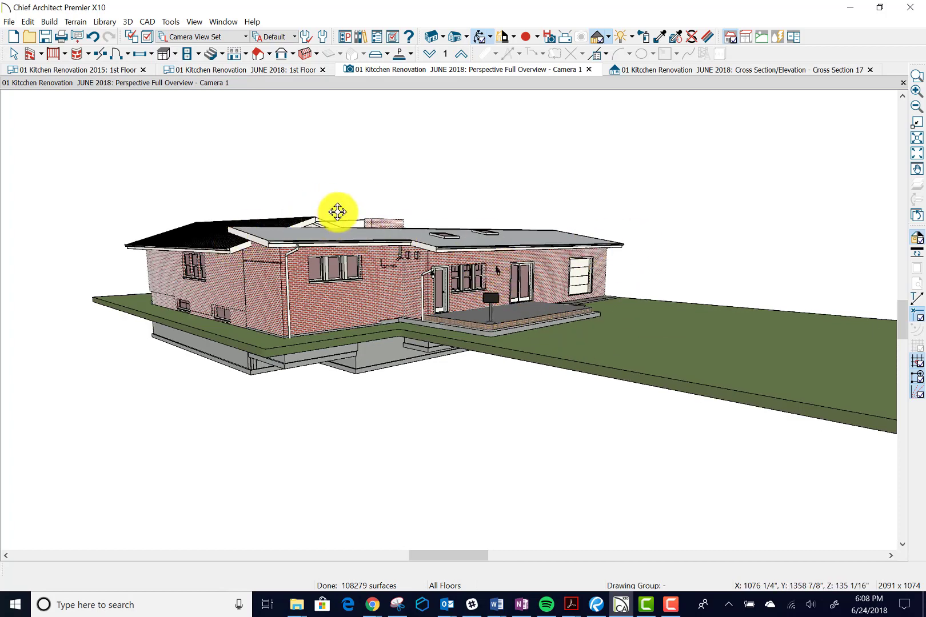
pyautogui.moveTo(583, 215)
pyautogui.mouseDown()
pyautogui.moveTo(502, 254)
pyautogui.moveTo(476, 227)
pyautogui.moveTo(453, 230)
pyautogui.moveTo(471, 213)
pyautogui.mouseUp()
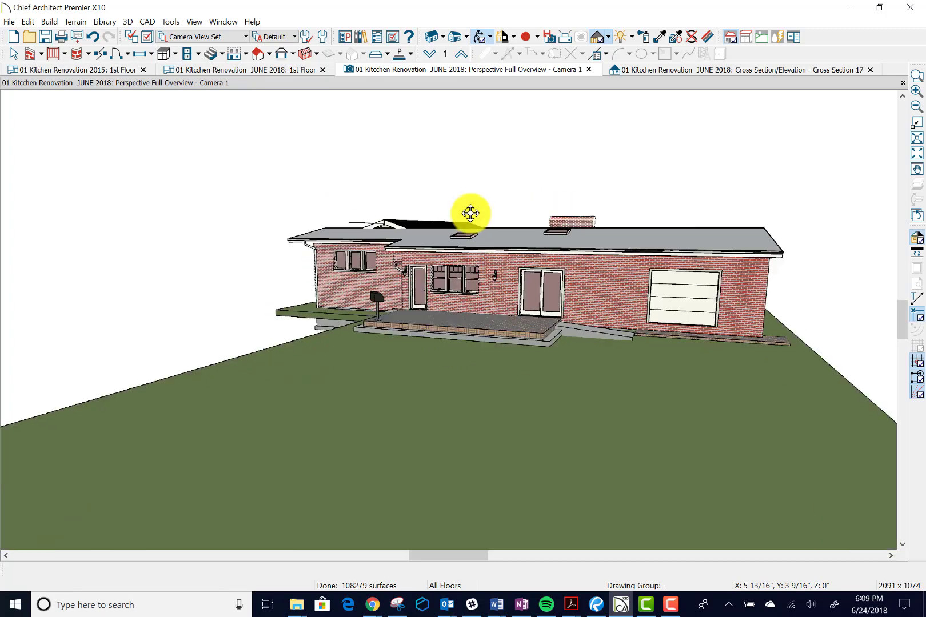
pyautogui.moveTo(644, 175); pyautogui.dragTo(581, 257)
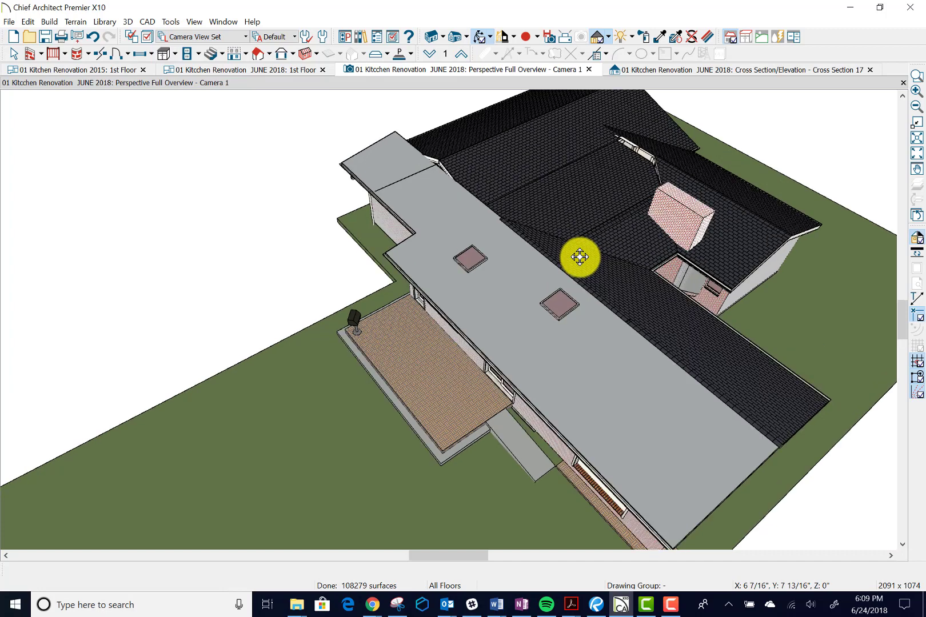
pyautogui.moveTo(580, 258); pyautogui.dragTo(645, 236)
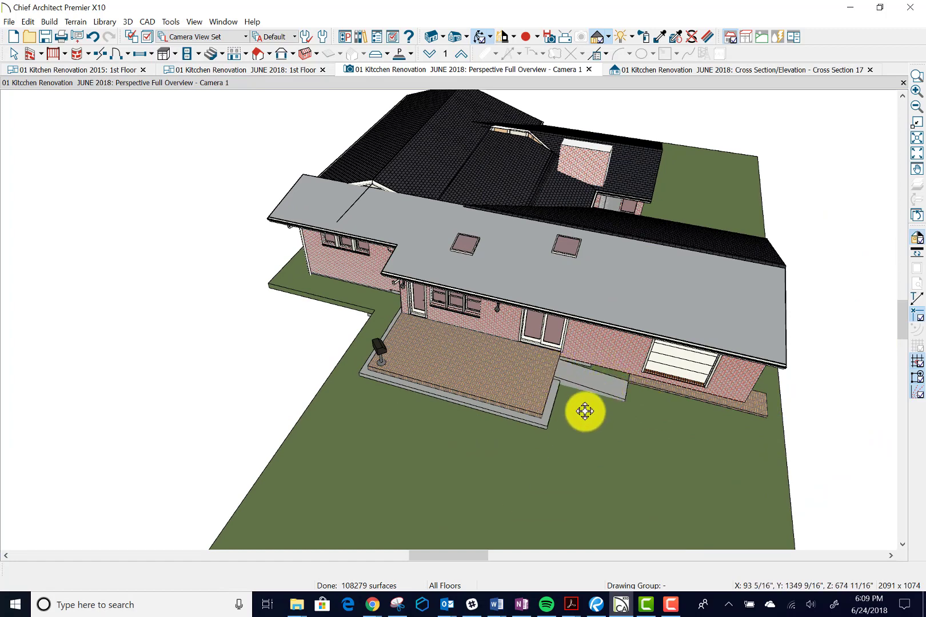
pyautogui.moveTo(611, 330); pyautogui.dragTo(654, 280)
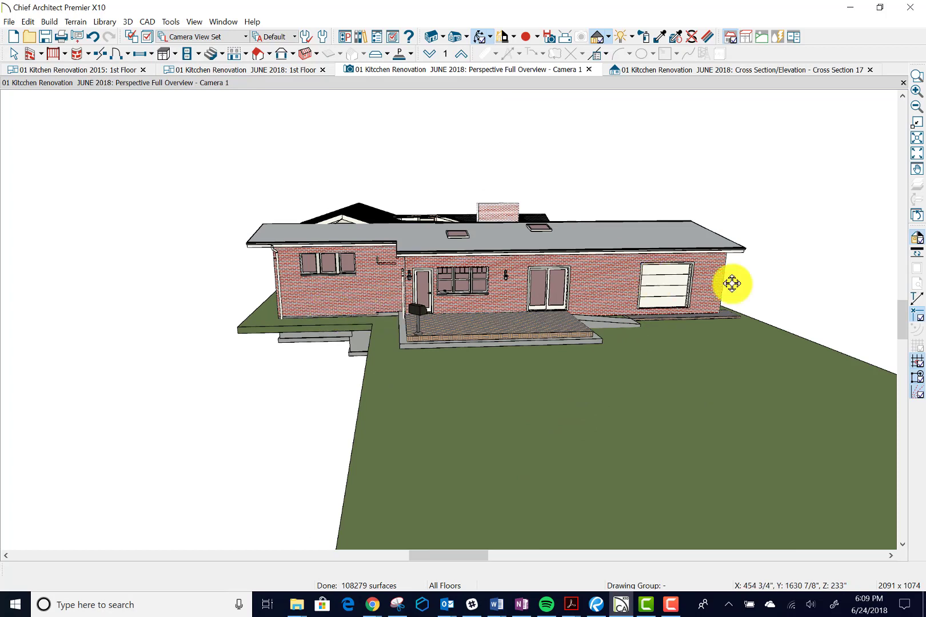
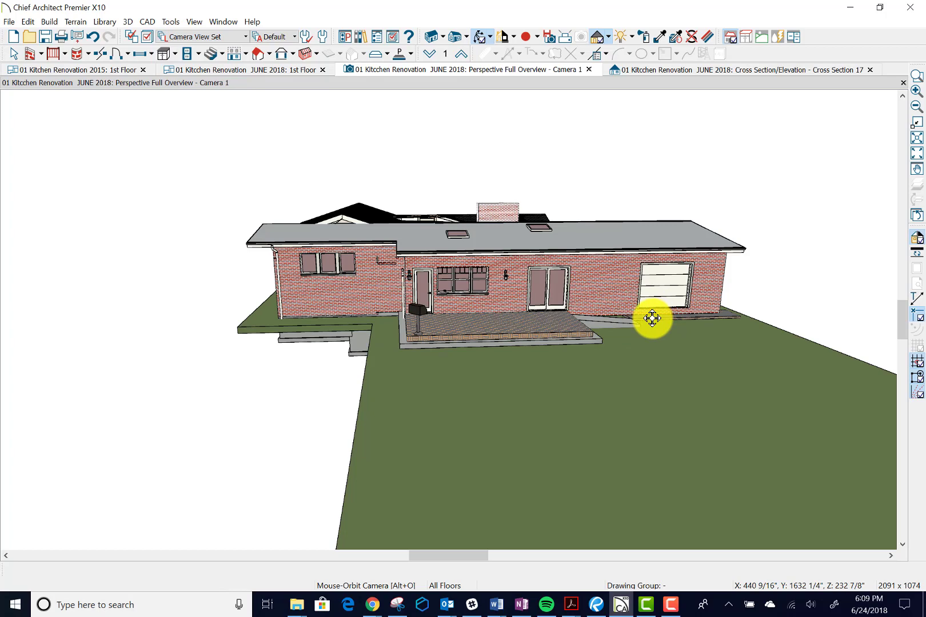
# - Apply the patio's Basketweave Brick material to the concrete lower step and the ramp
pyautogui.scroll(5, 652, 318)
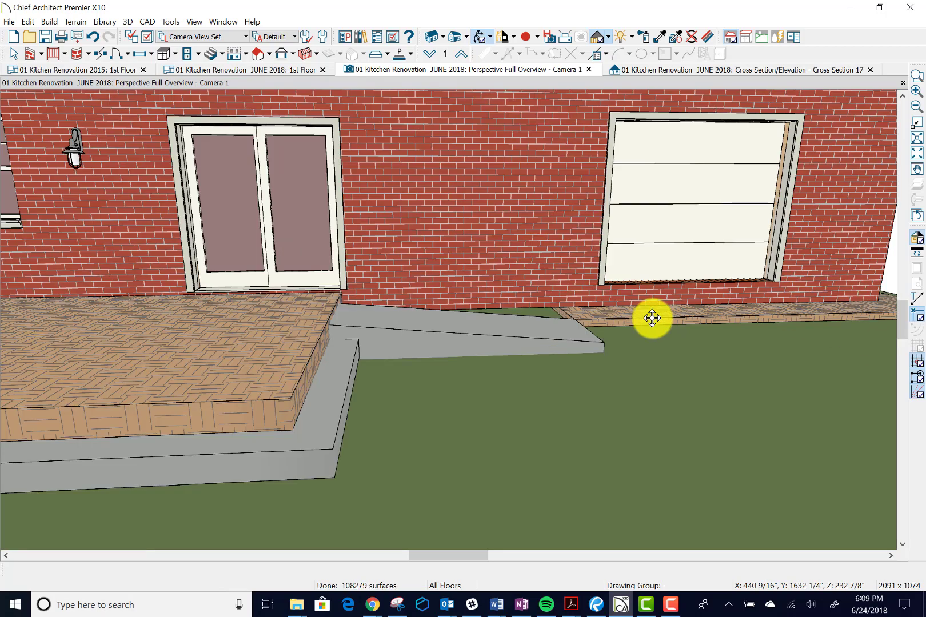
pyautogui.scroll(-4, 652, 319)
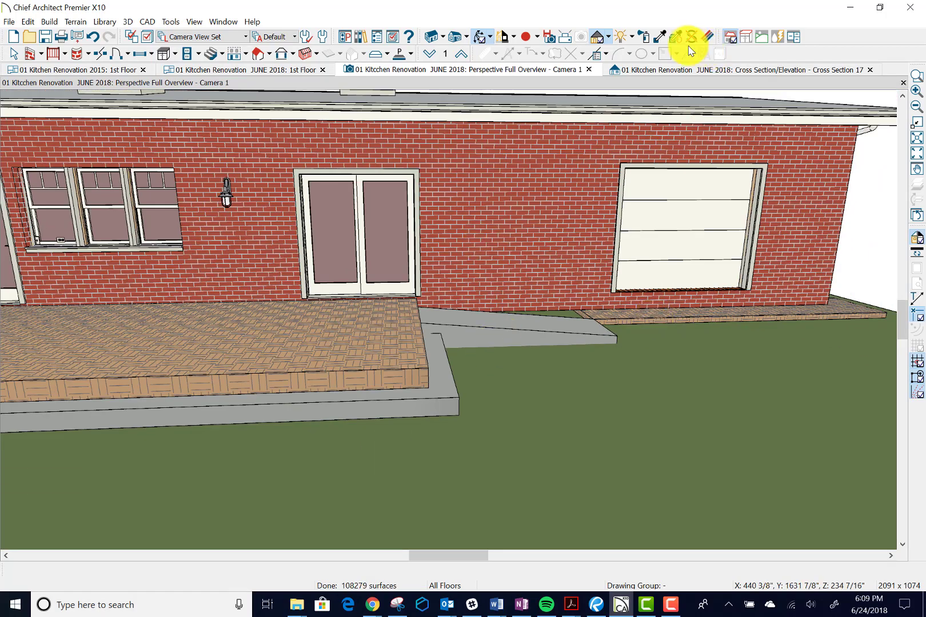
pyautogui.click(658, 36)
pyautogui.click(400, 332)
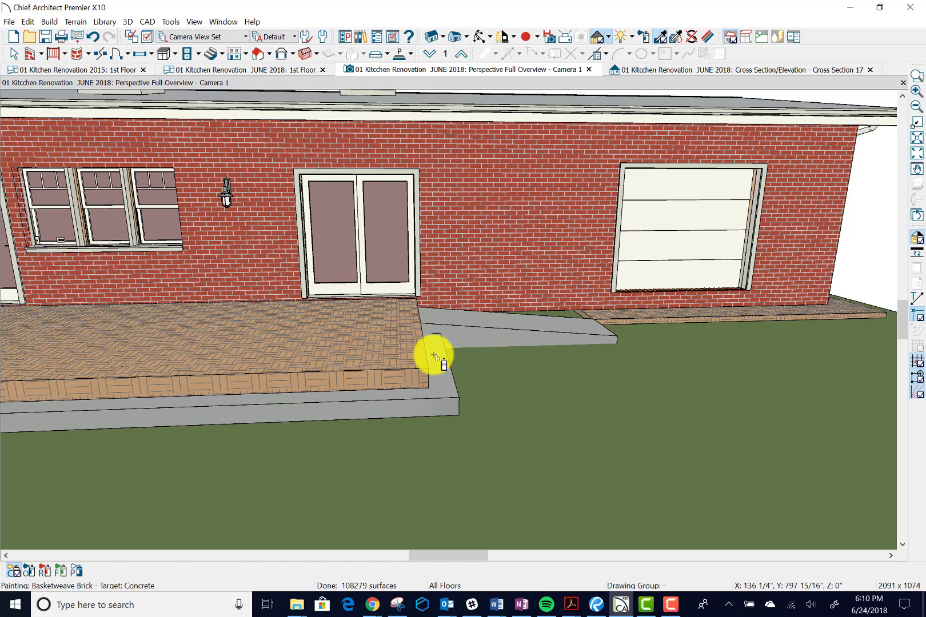
pyautogui.click(434, 355)
pyautogui.click(457, 328)
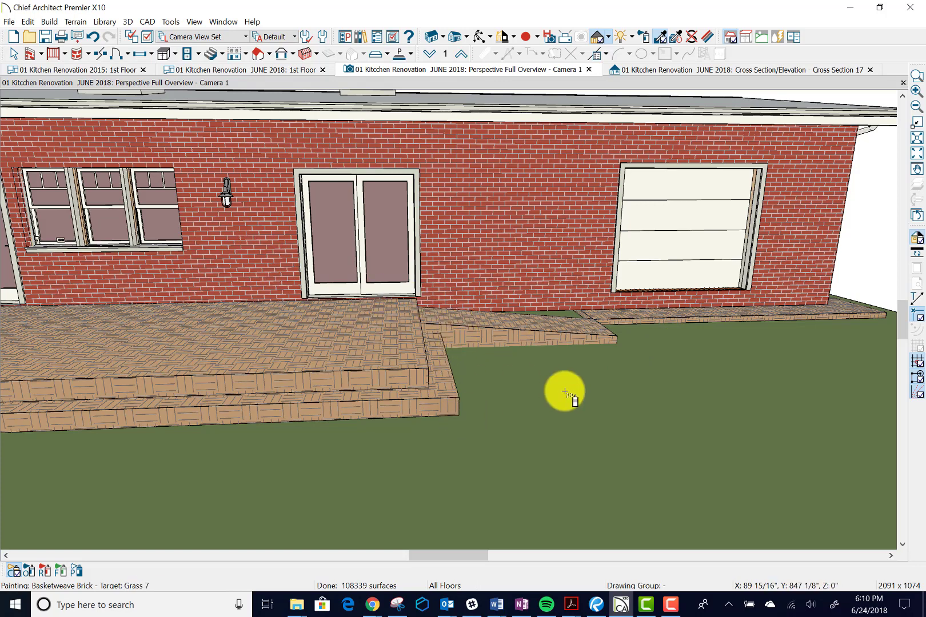
# - Return to the June 2018 first floor plan and switch its layer set to Plan View Set
pyautogui.click(307, 71)
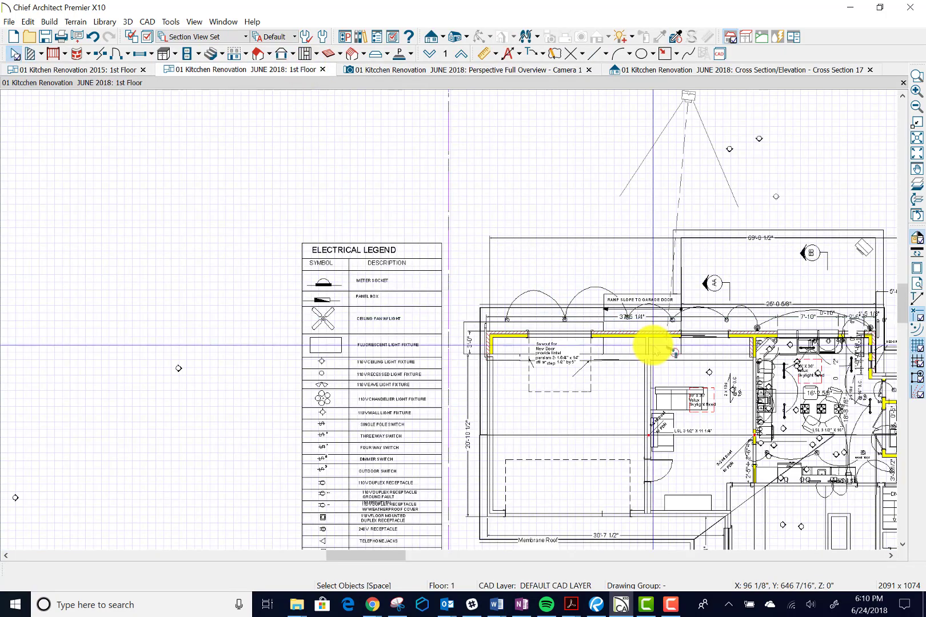
pyautogui.scroll(3, 653, 346)
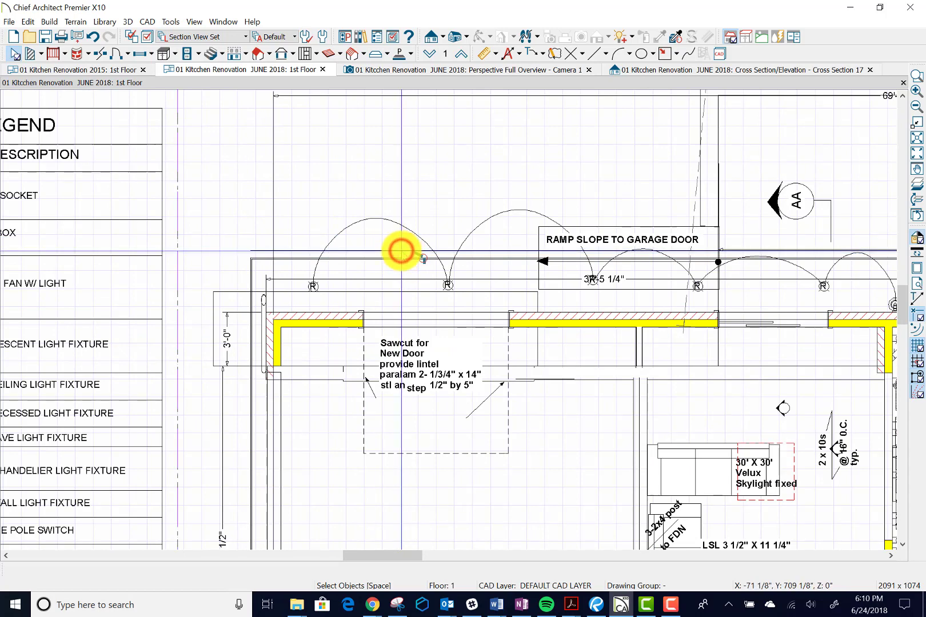
pyautogui.click(401, 252)
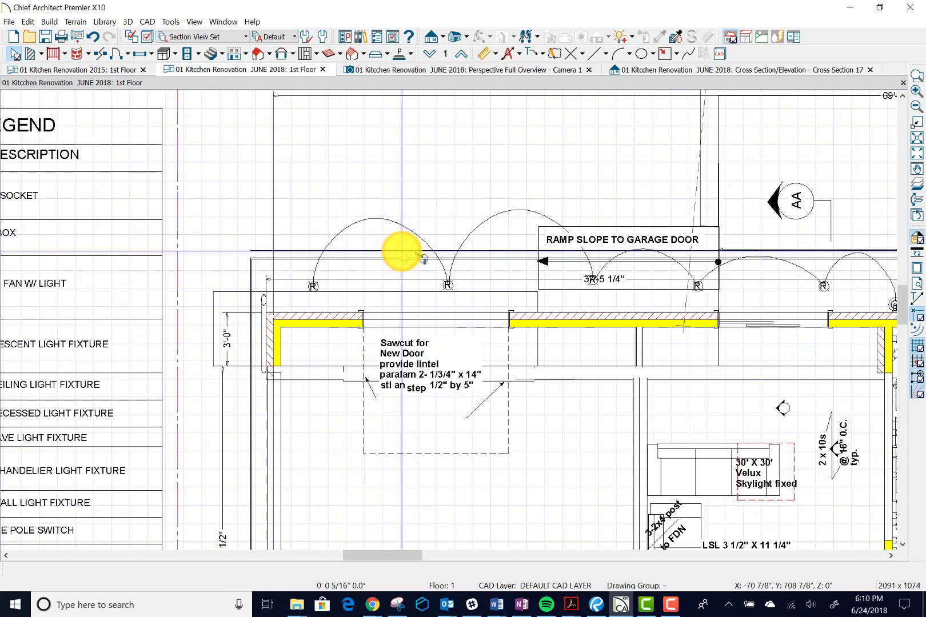
pyautogui.click(245, 37)
pyautogui.moveTo(252, 246); pyautogui.dragTo(243, 299)
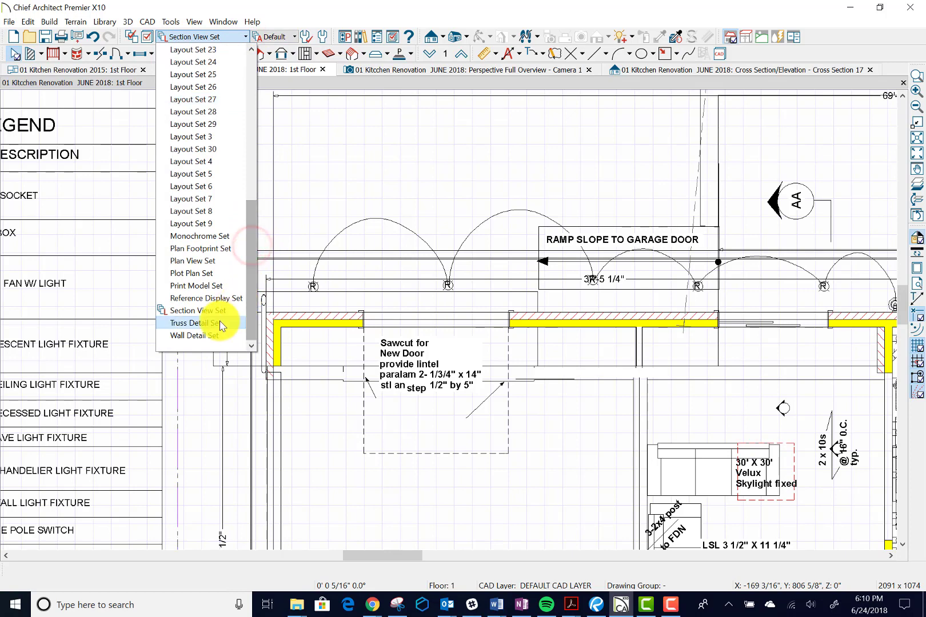
pyautogui.click(222, 263)
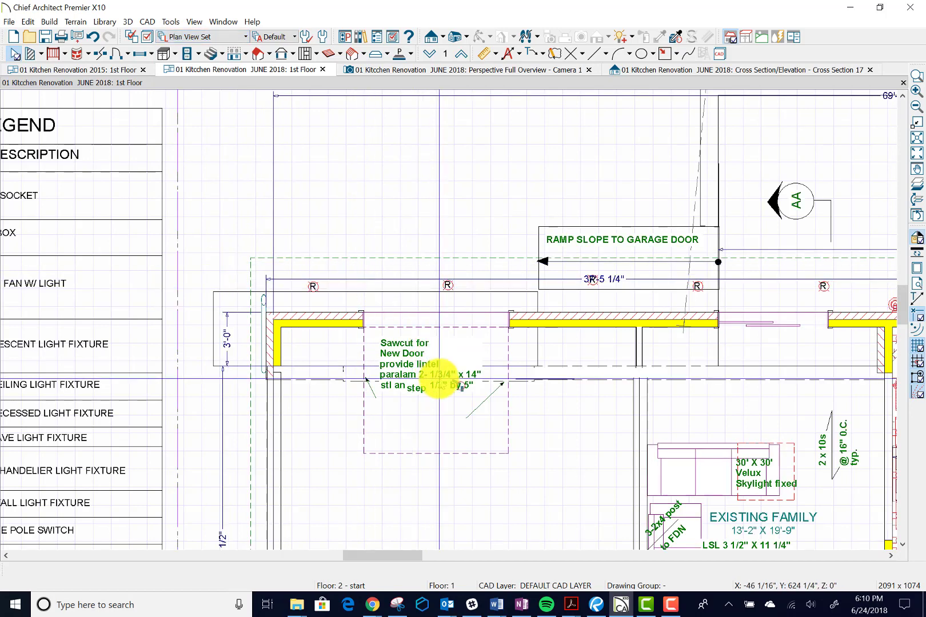
# - Move the garage walkway 3' outward to the new front wall and stretch the ramp to span from that wall to the walkway's outer edge
pyautogui.click(471, 292)
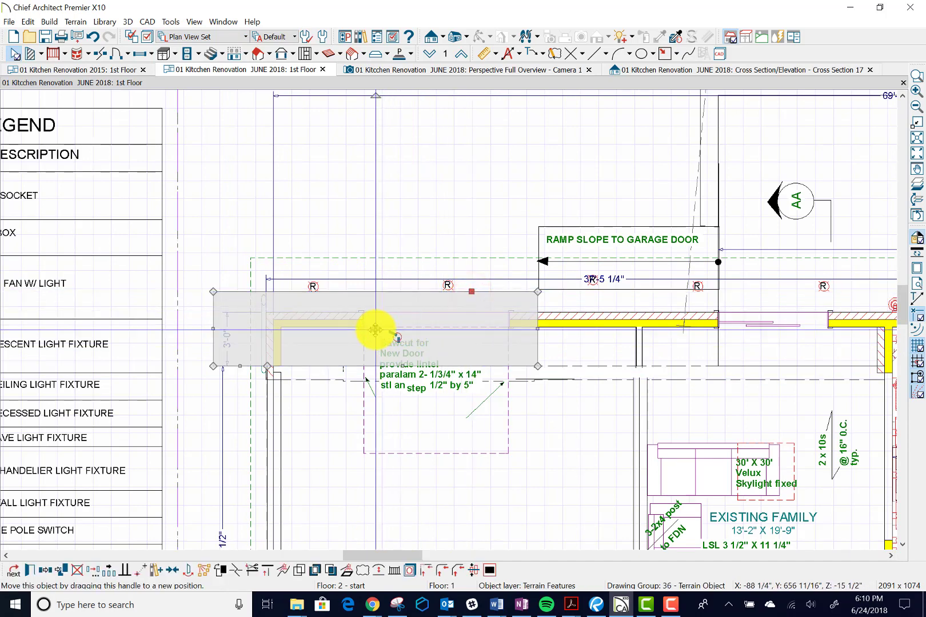
pyautogui.moveTo(376, 330); pyautogui.dragTo(384, 275)
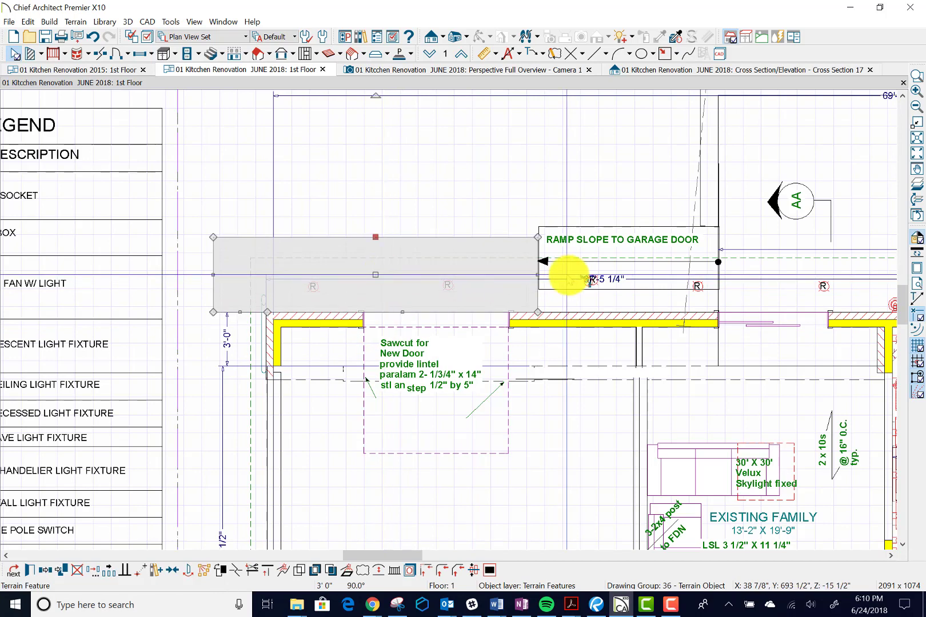
pyautogui.click(636, 280)
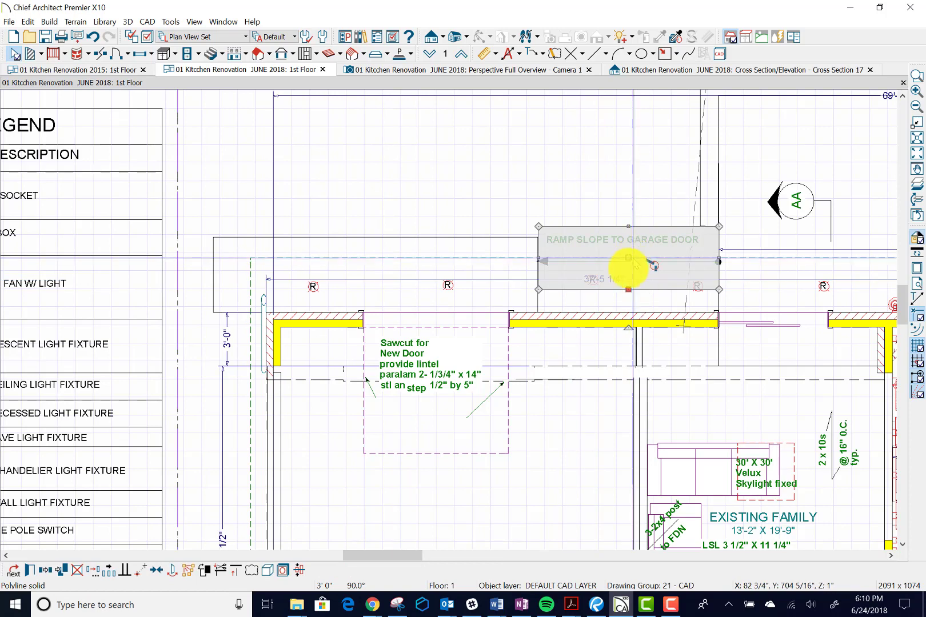
pyautogui.moveTo(628, 289); pyautogui.dragTo(626, 311)
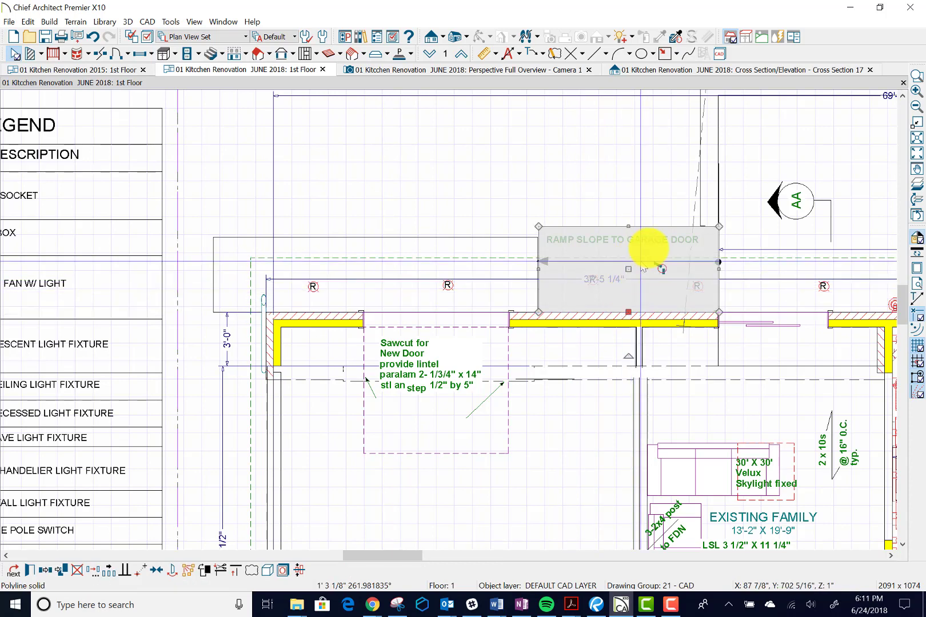
pyautogui.moveTo(626, 228); pyautogui.dragTo(625, 236)
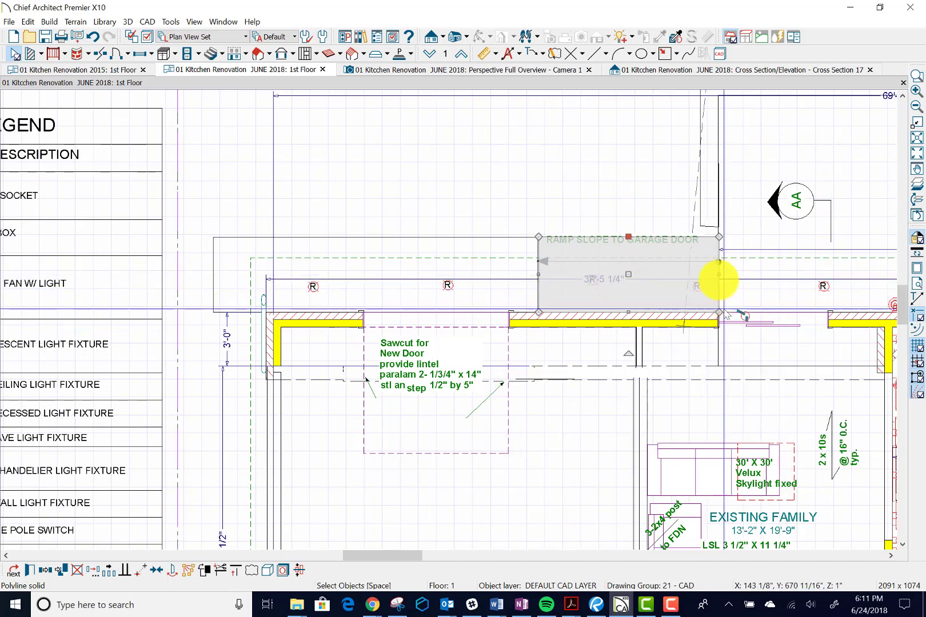
# - Shorten the narrow patio step terrain feature to the ramp's outer edge and check the result in the perspective overview
pyautogui.click(707, 224)
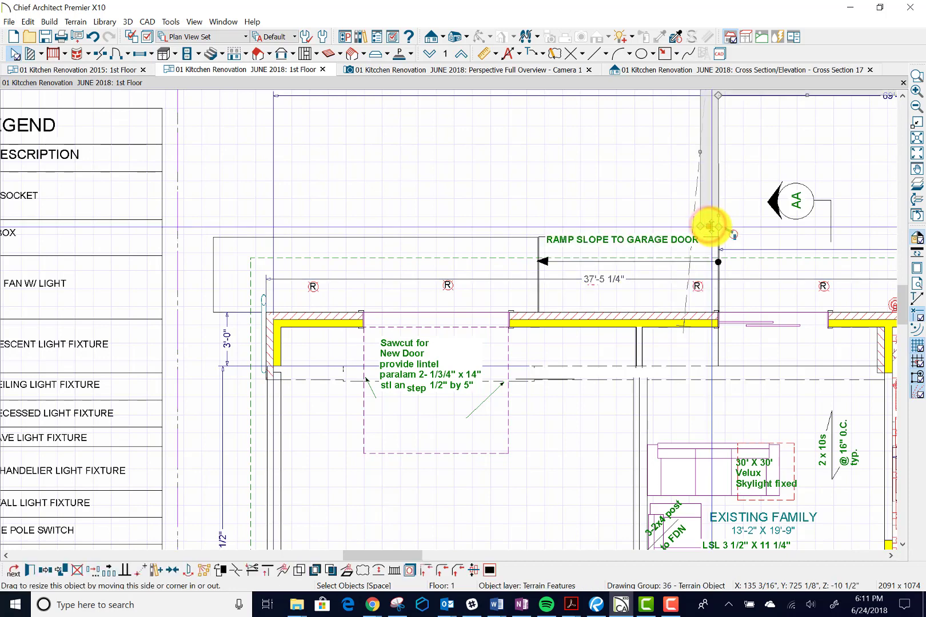
pyautogui.moveTo(707, 224); pyautogui.dragTo(708, 236)
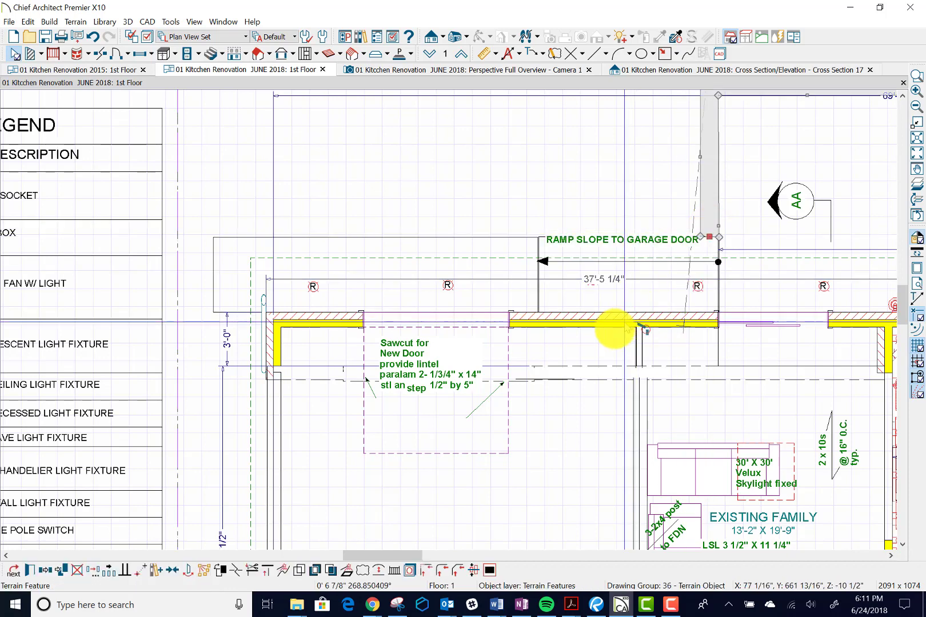
pyautogui.click(629, 240)
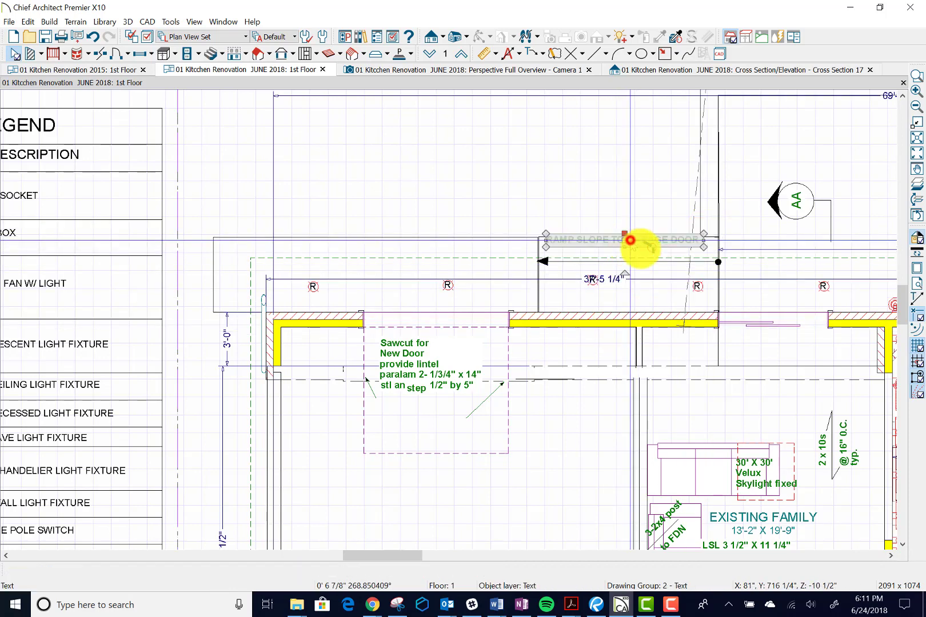
pyautogui.scroll(-1, 505, 350)
pyautogui.scroll(-2, 505, 350)
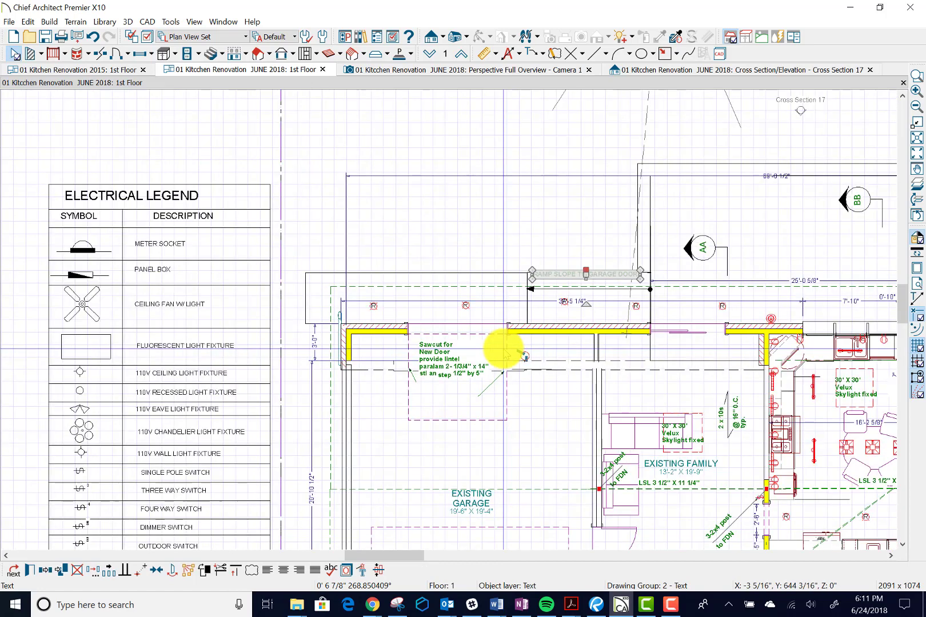
pyautogui.click(531, 73)
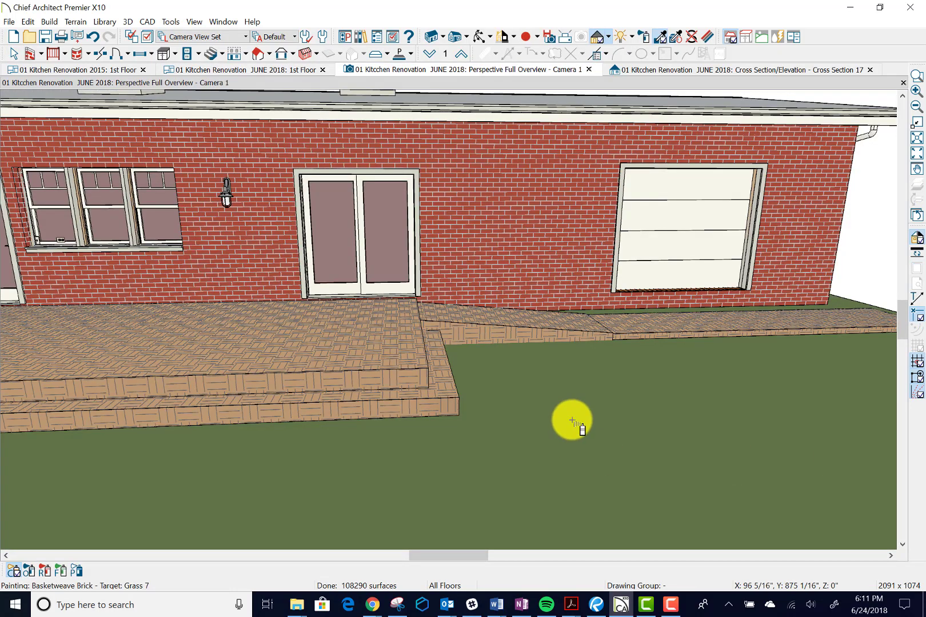
pyautogui.scroll(-8, 572, 420)
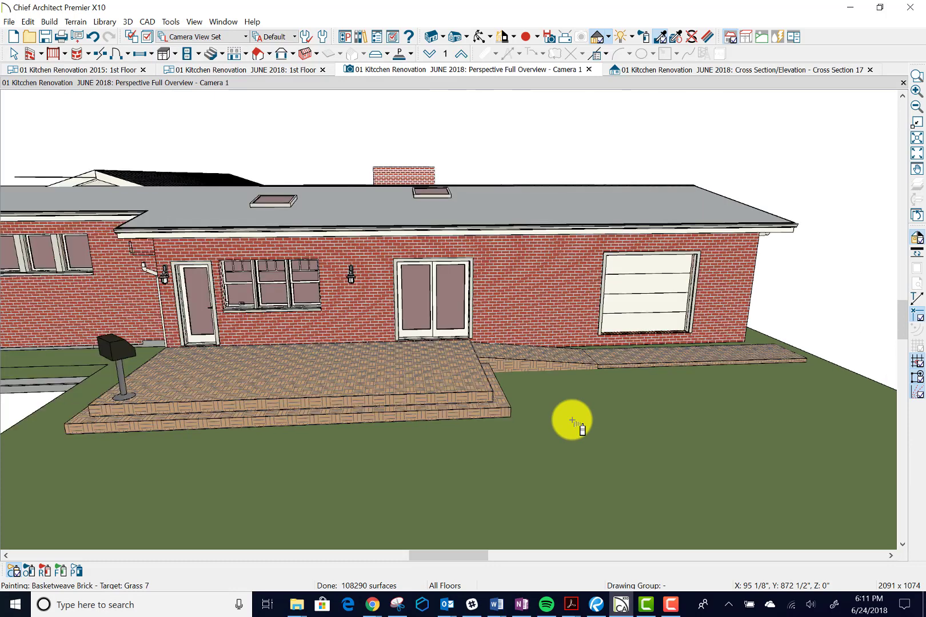